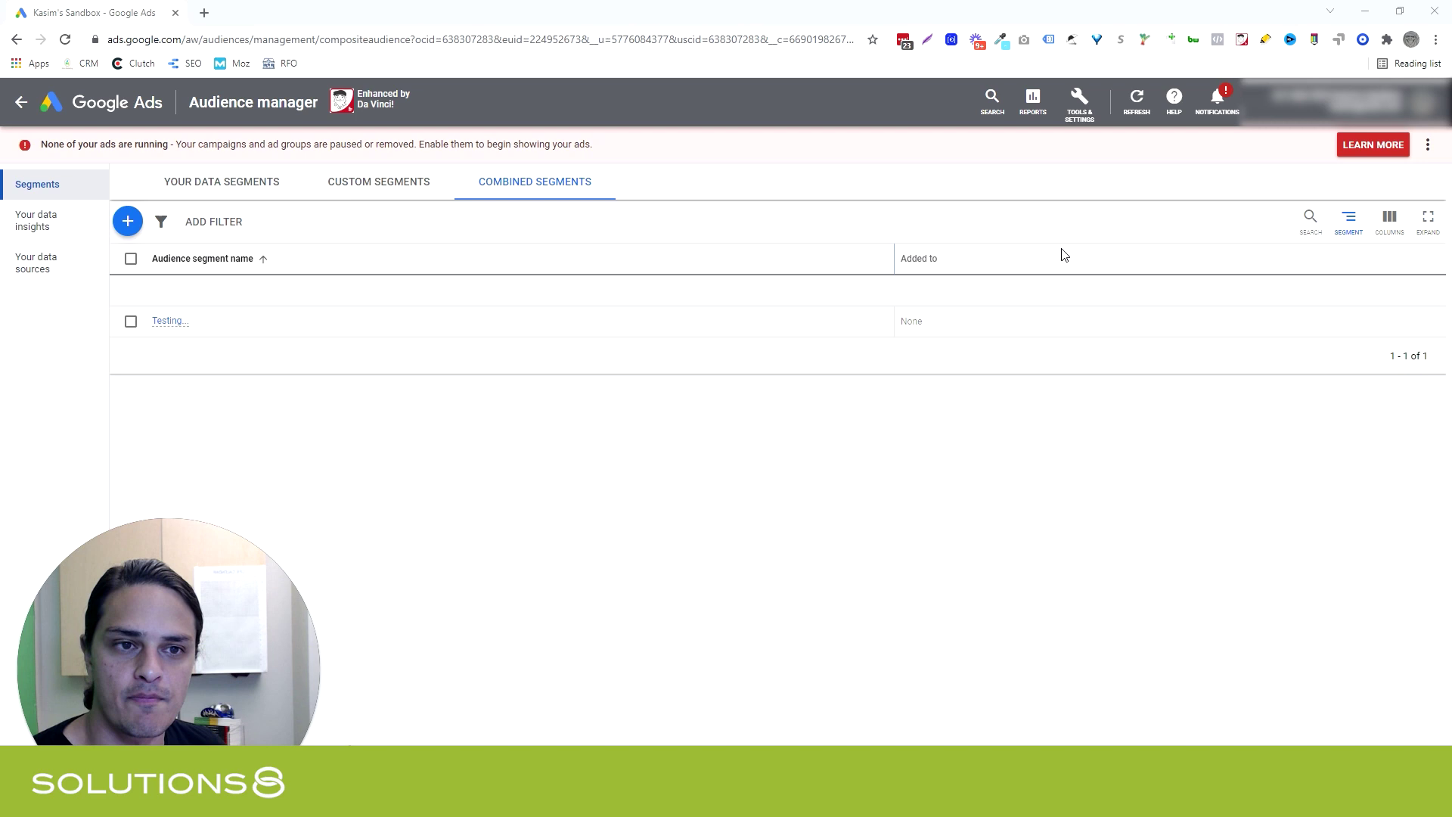
Dismiss the tools menu and start a new combined segment from the + button.
left_click(1066, 107)
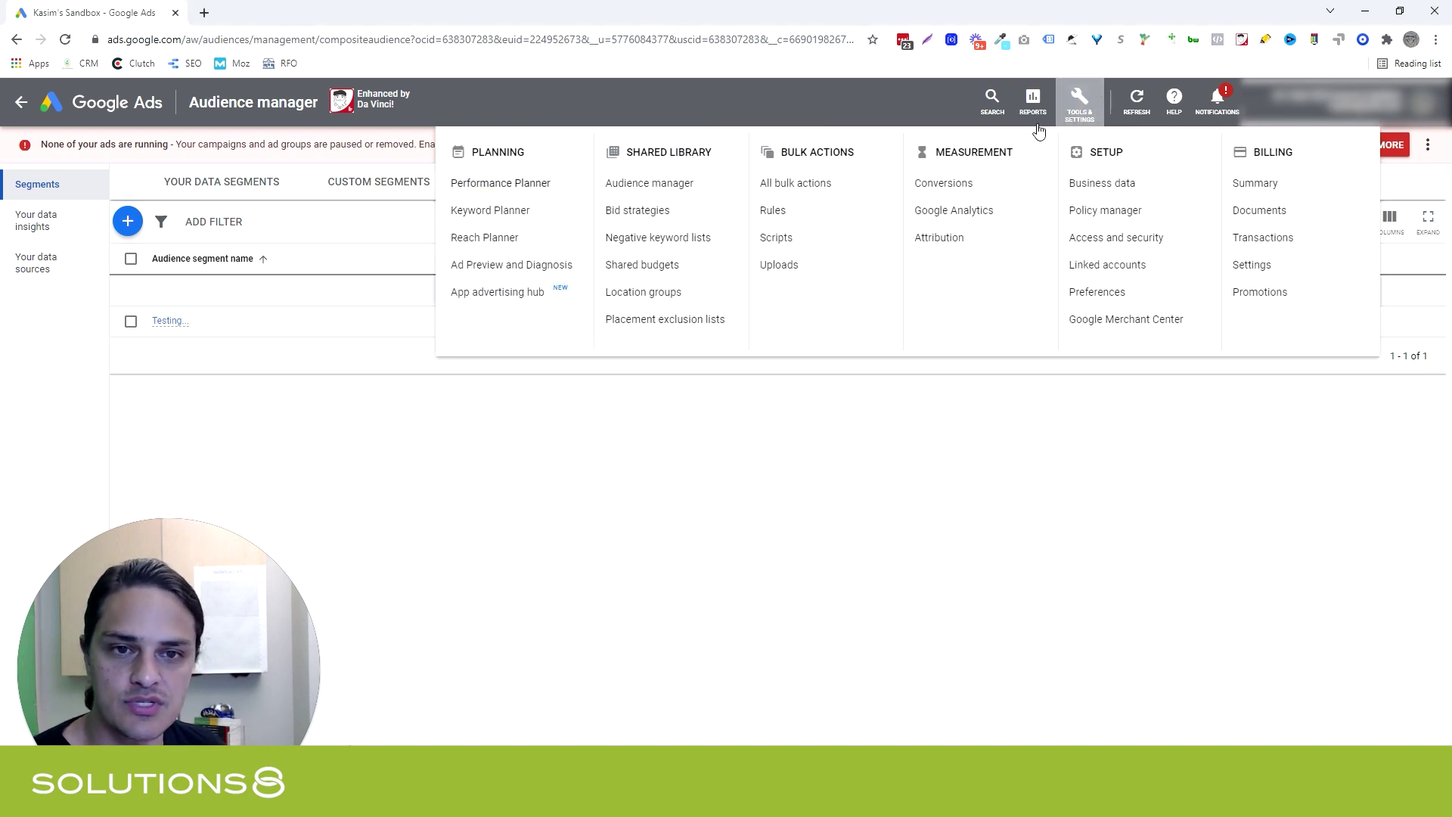
left_click(603, 480)
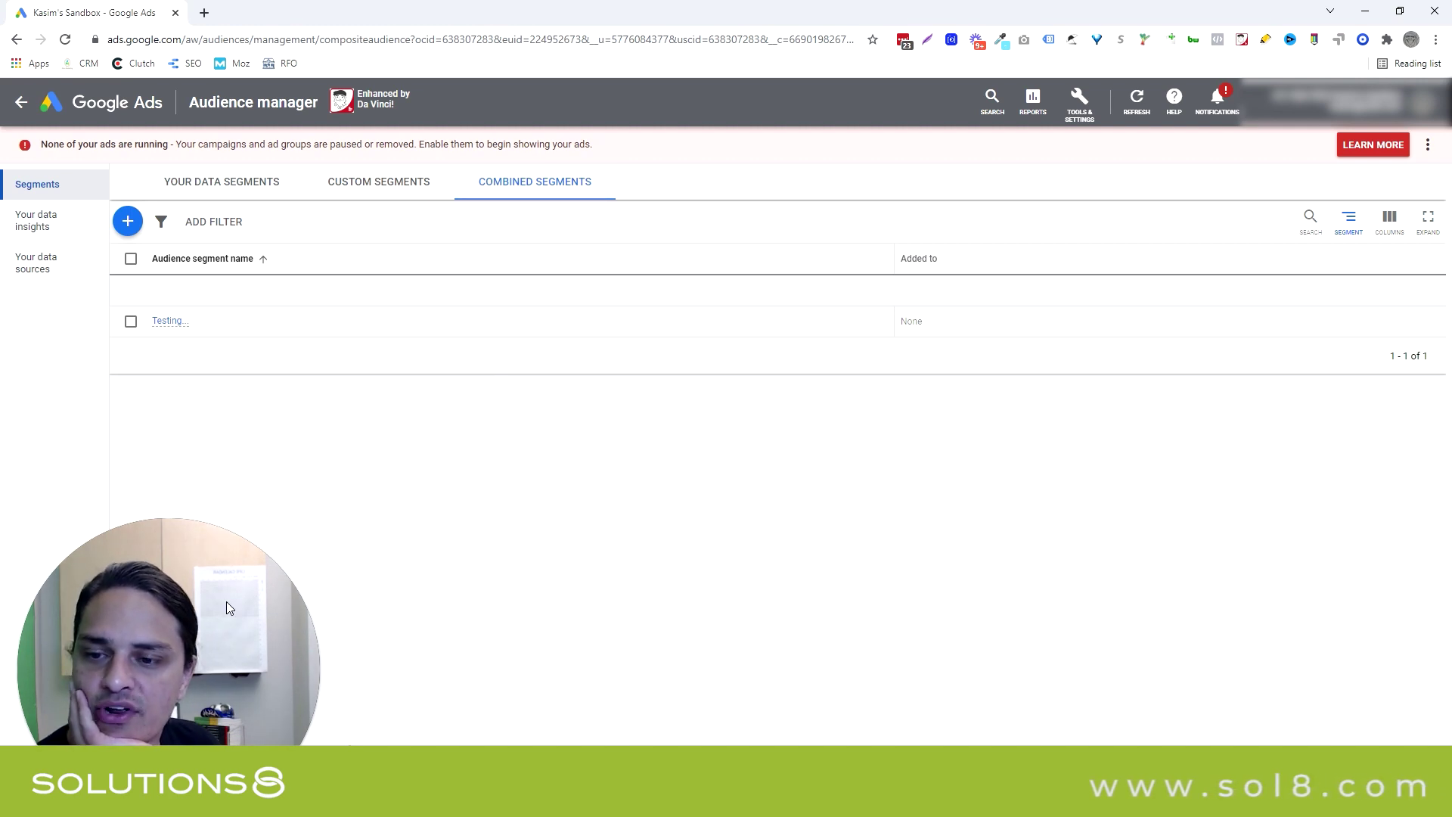
left_click(134, 227)
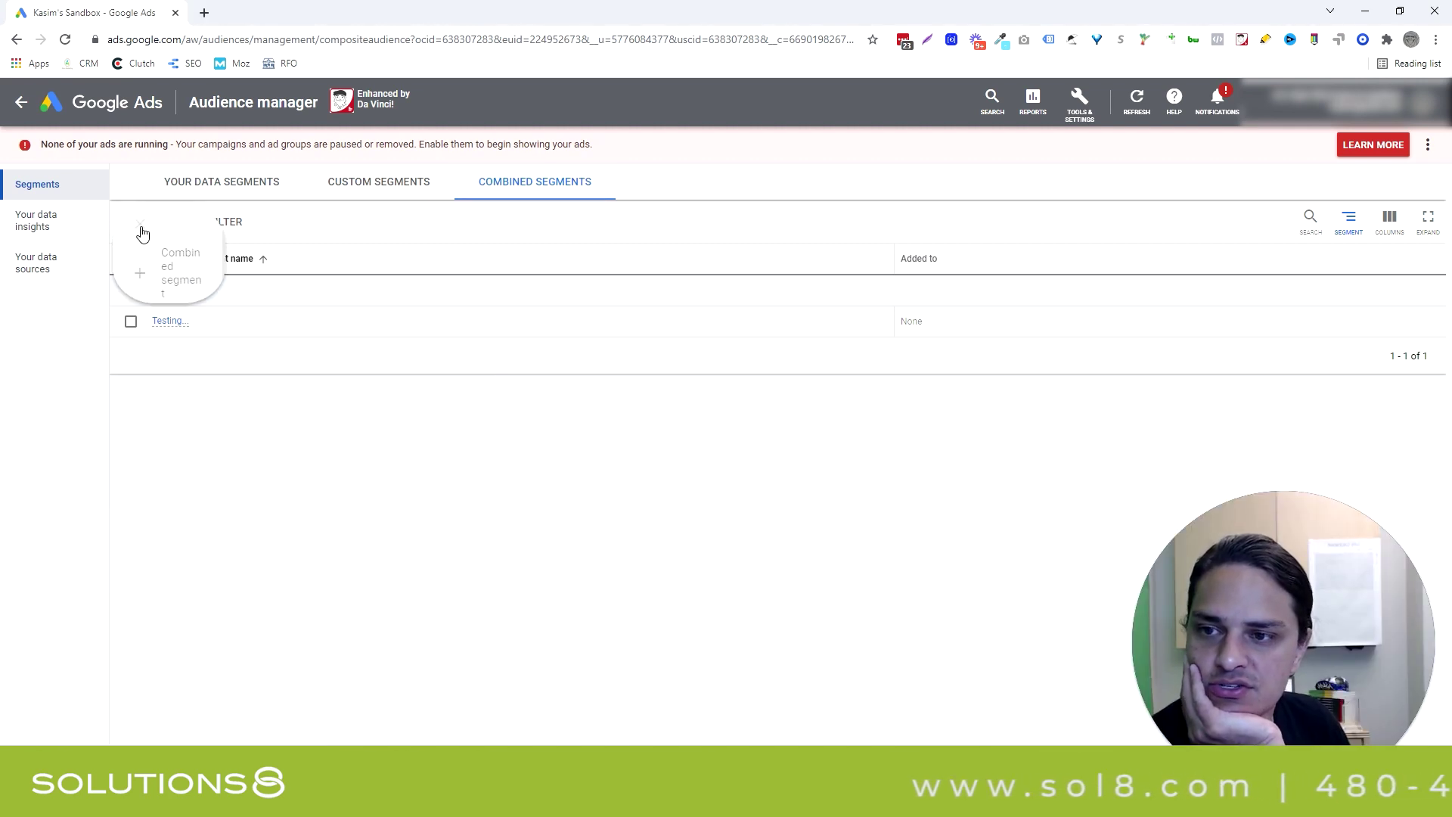
left_click(202, 276)
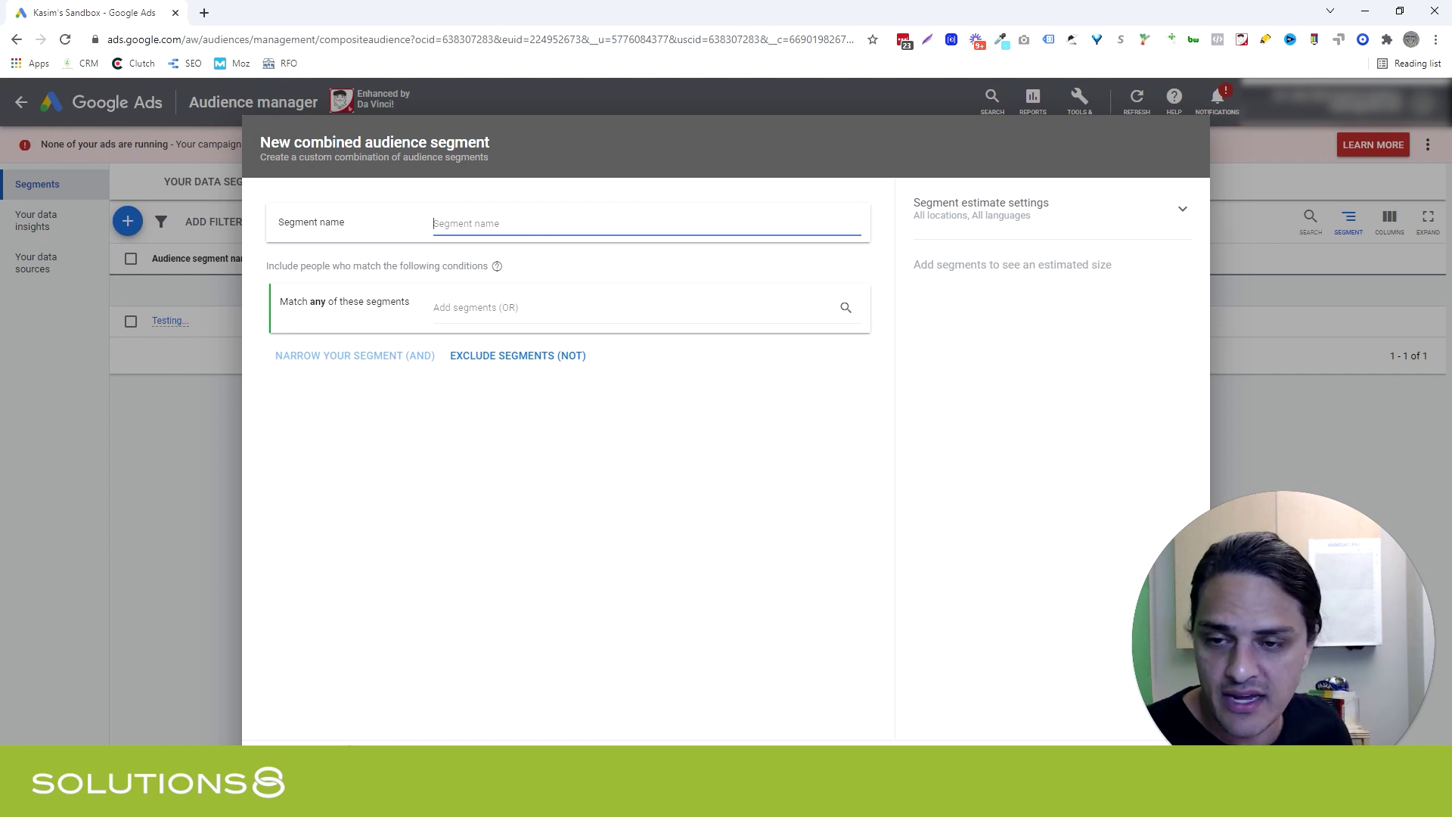
Open the Add segments (OR) field and switch its dropdown to the Browse tab.
left_click(439, 307)
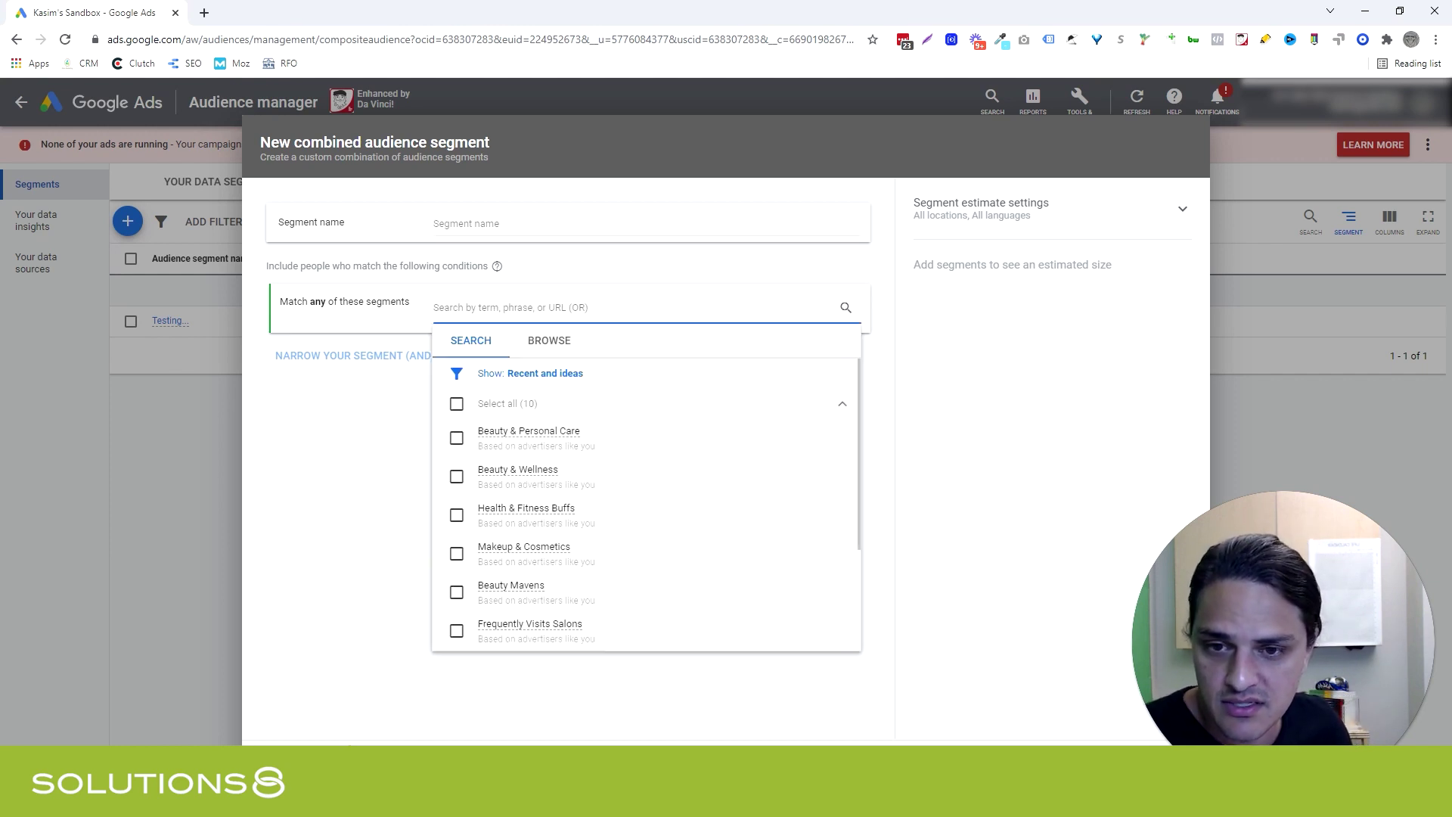
scroll(486, 509, "down", 2)
scroll(567, 419, "up", 2)
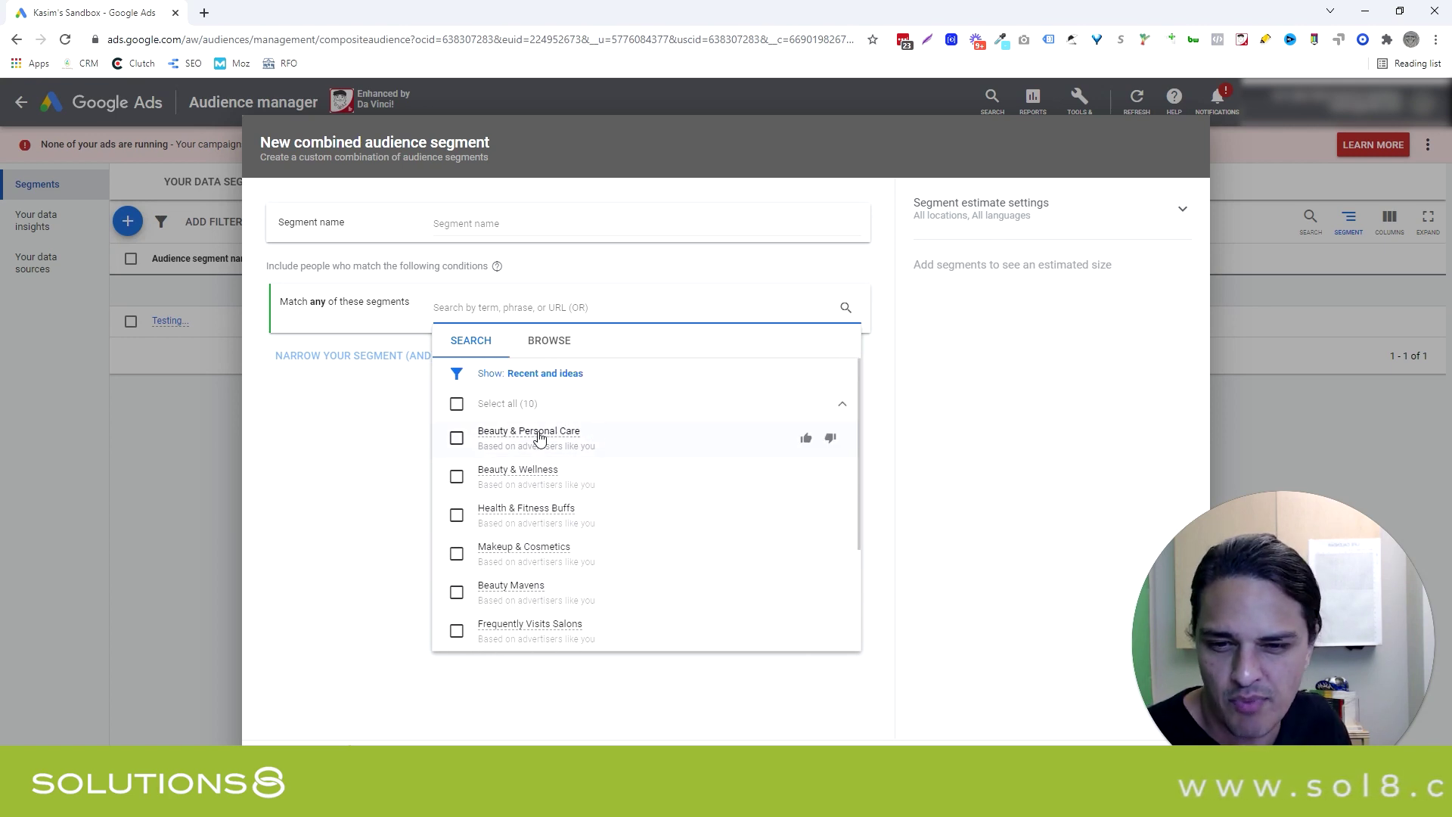
left_click(541, 346)
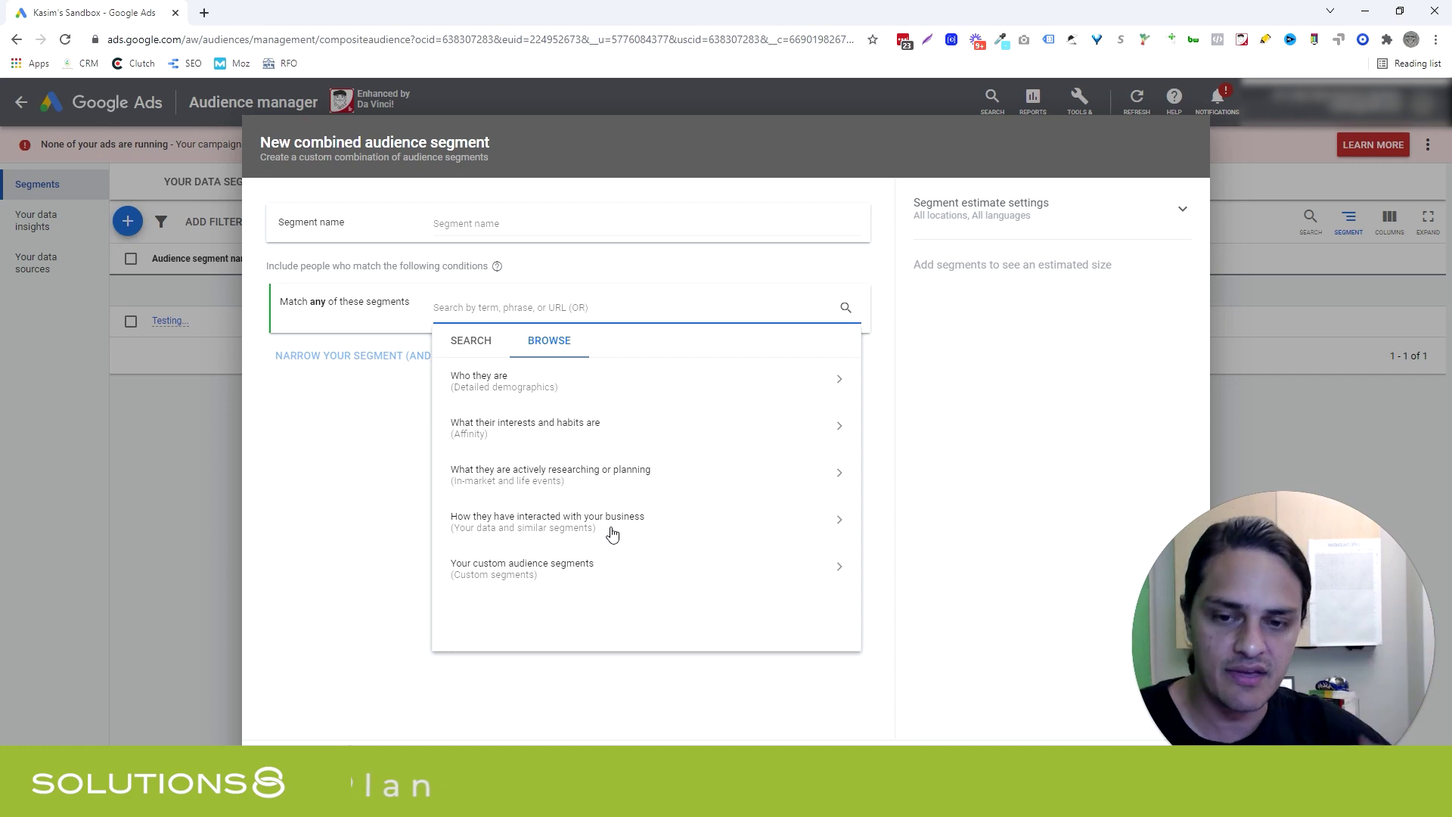
Expand In-market segments under researching or planning, briefly viewing Apparel & Accessories subcategories.
left_click(708, 494)
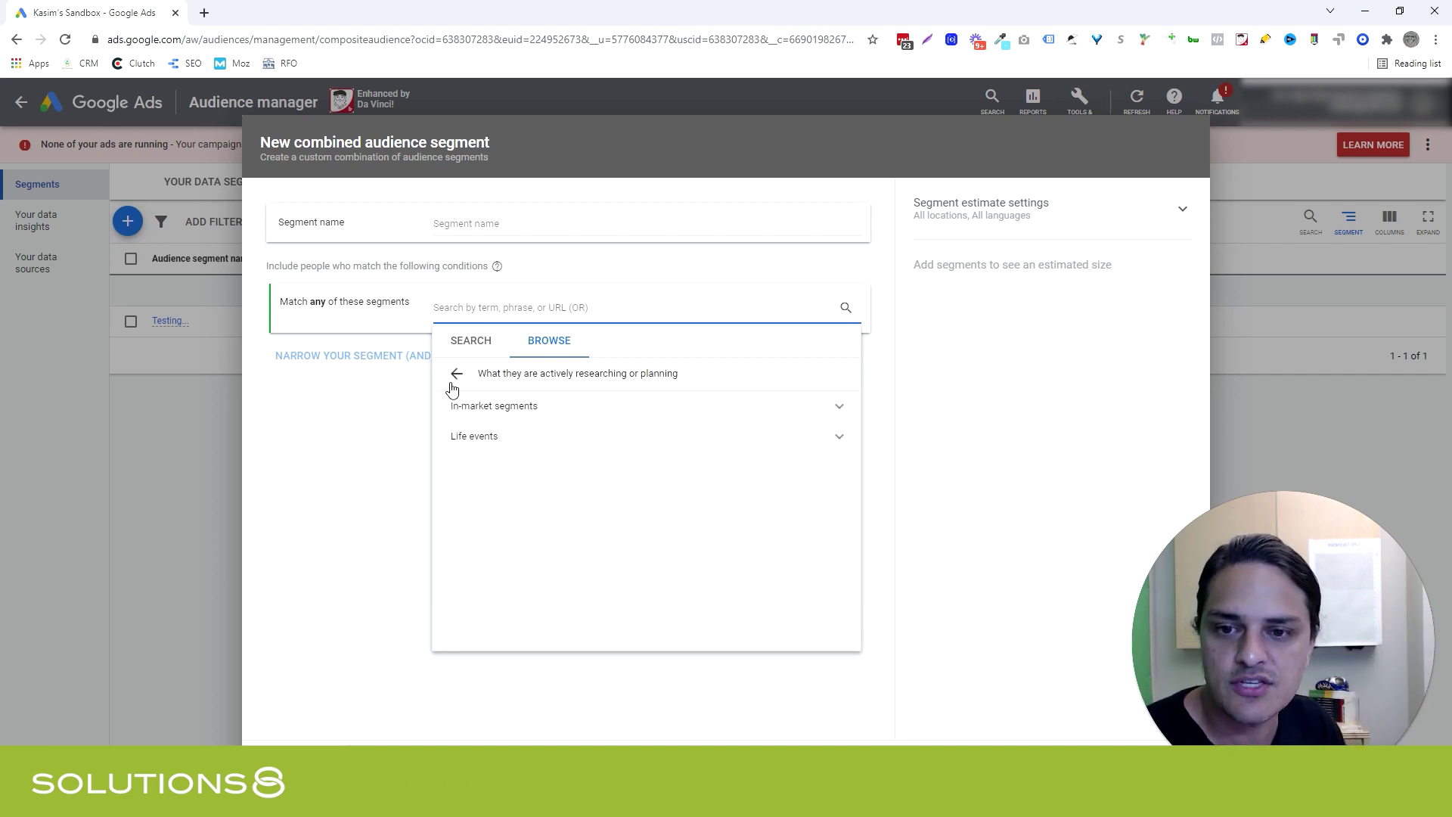
left_click(617, 409)
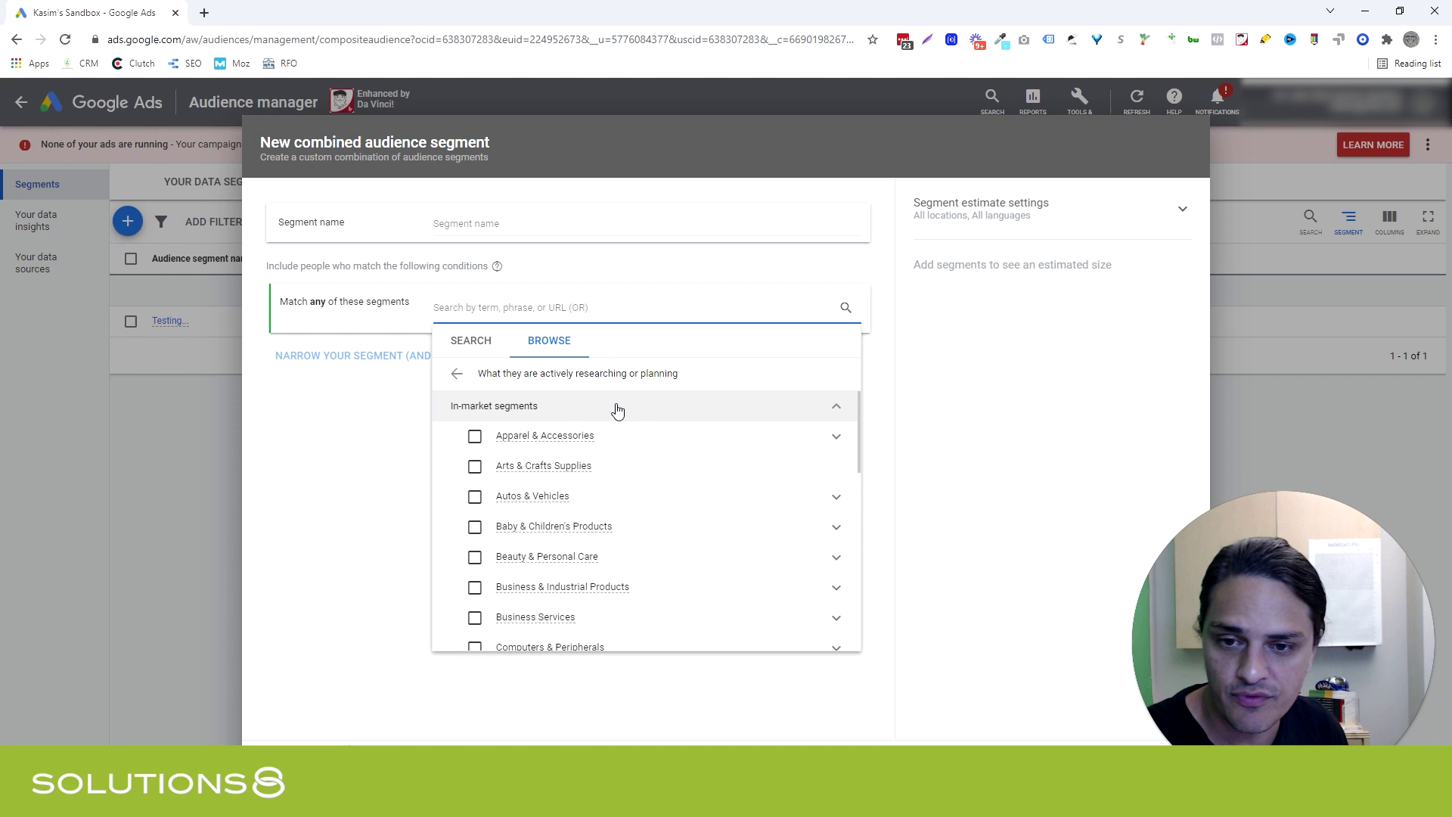
mouse_move(613, 439)
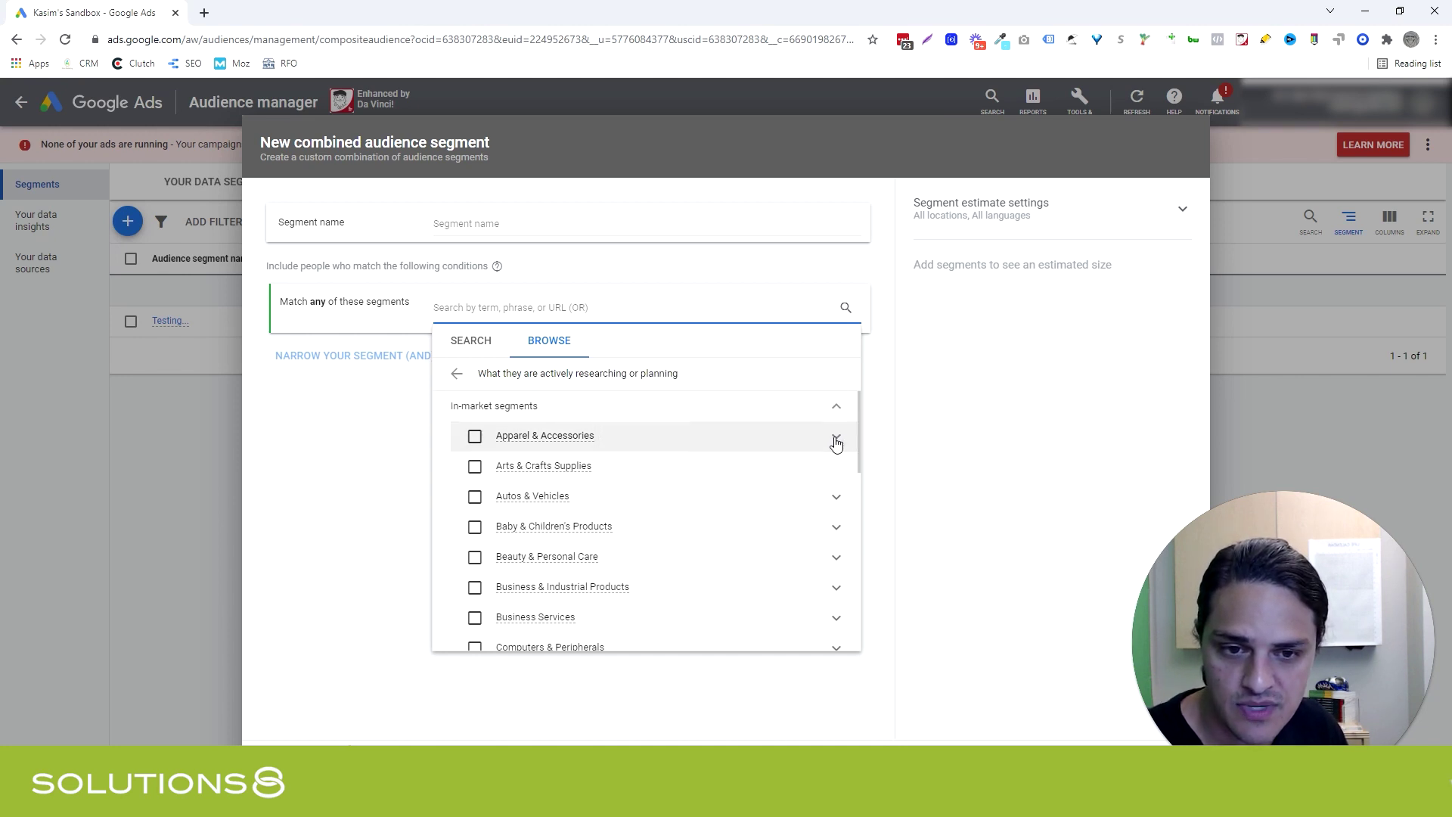
left_click(836, 442)
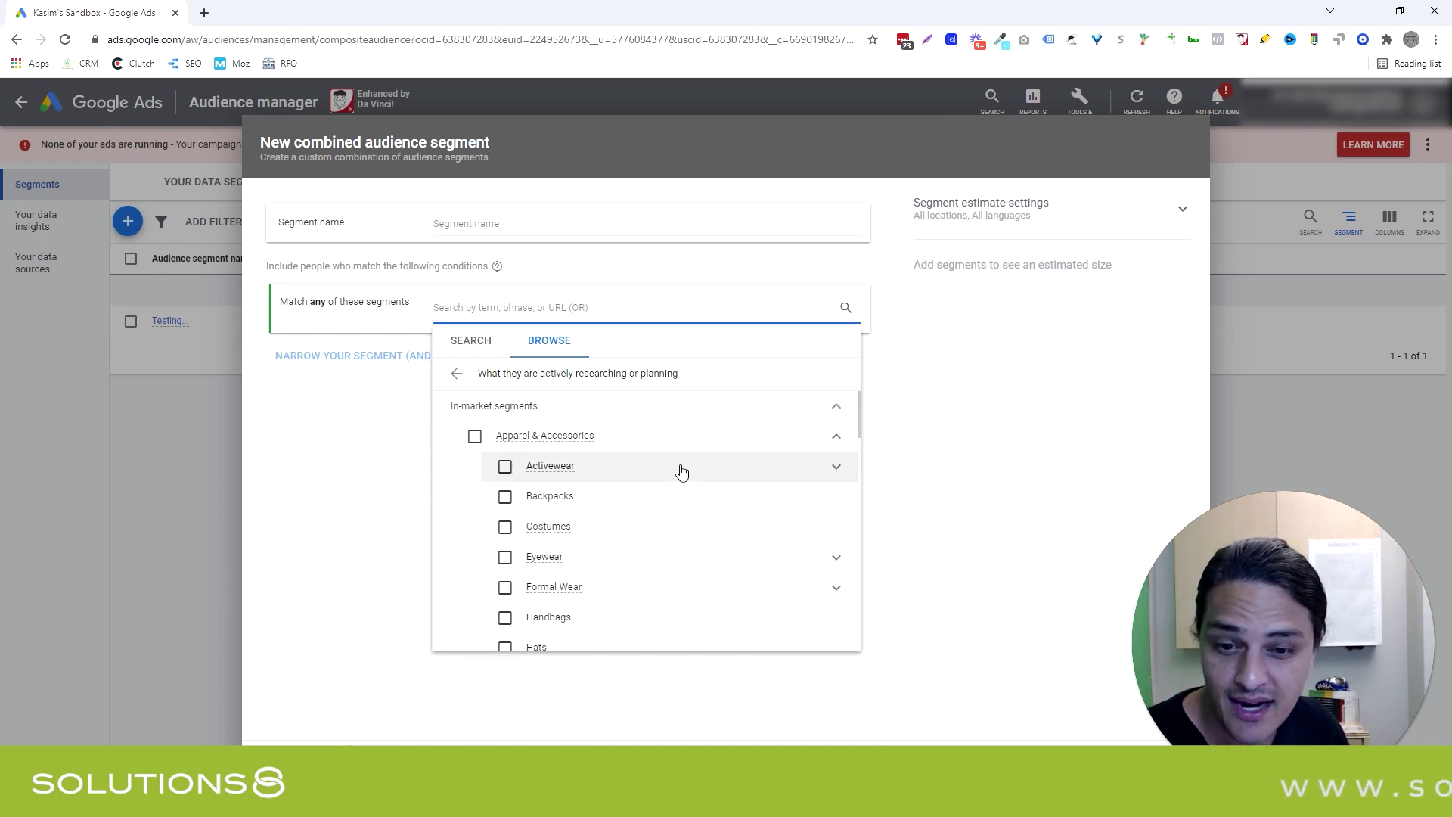
scroll(650, 481, "down", 1)
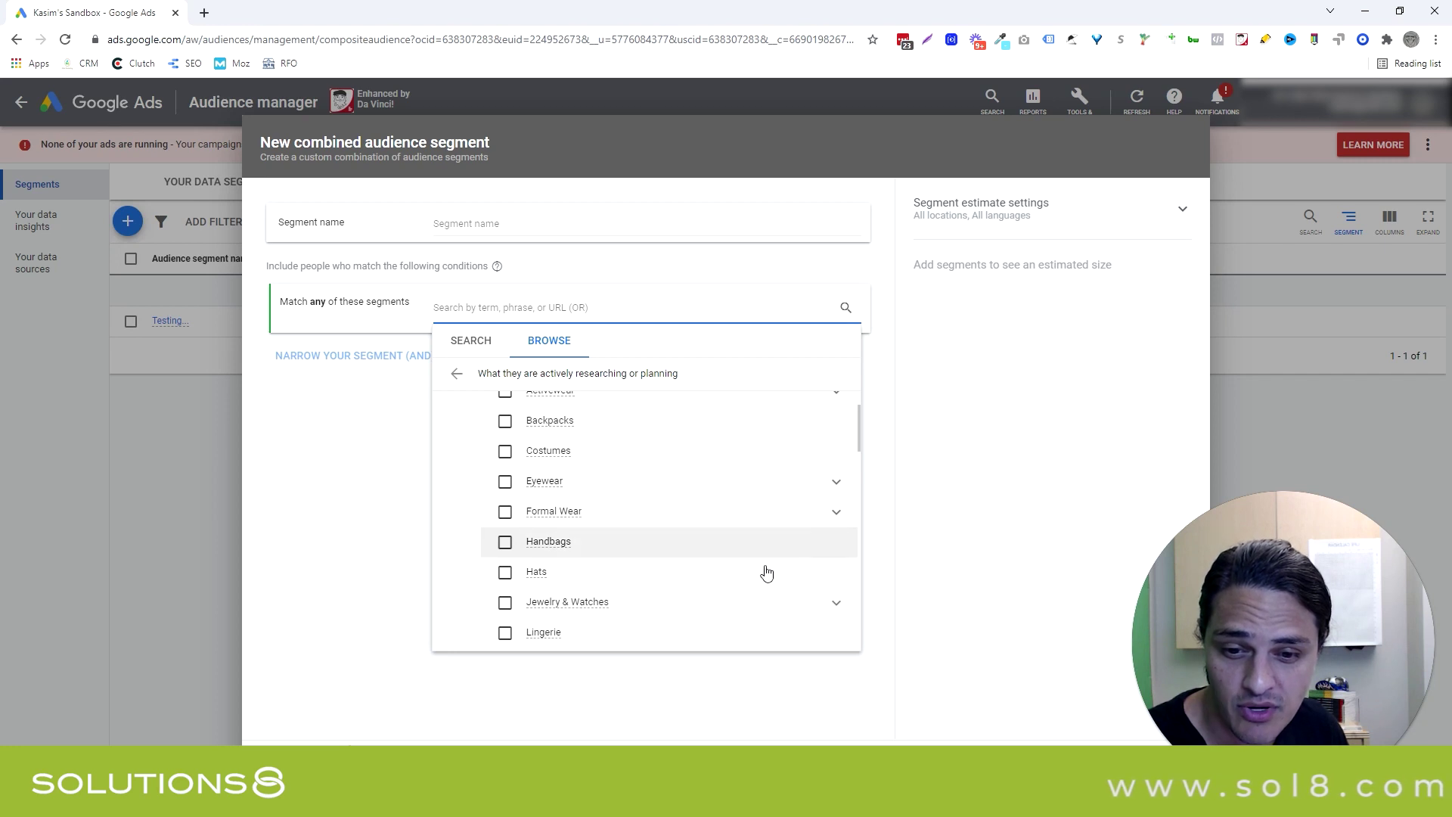
scroll(756, 552, "down", 2)
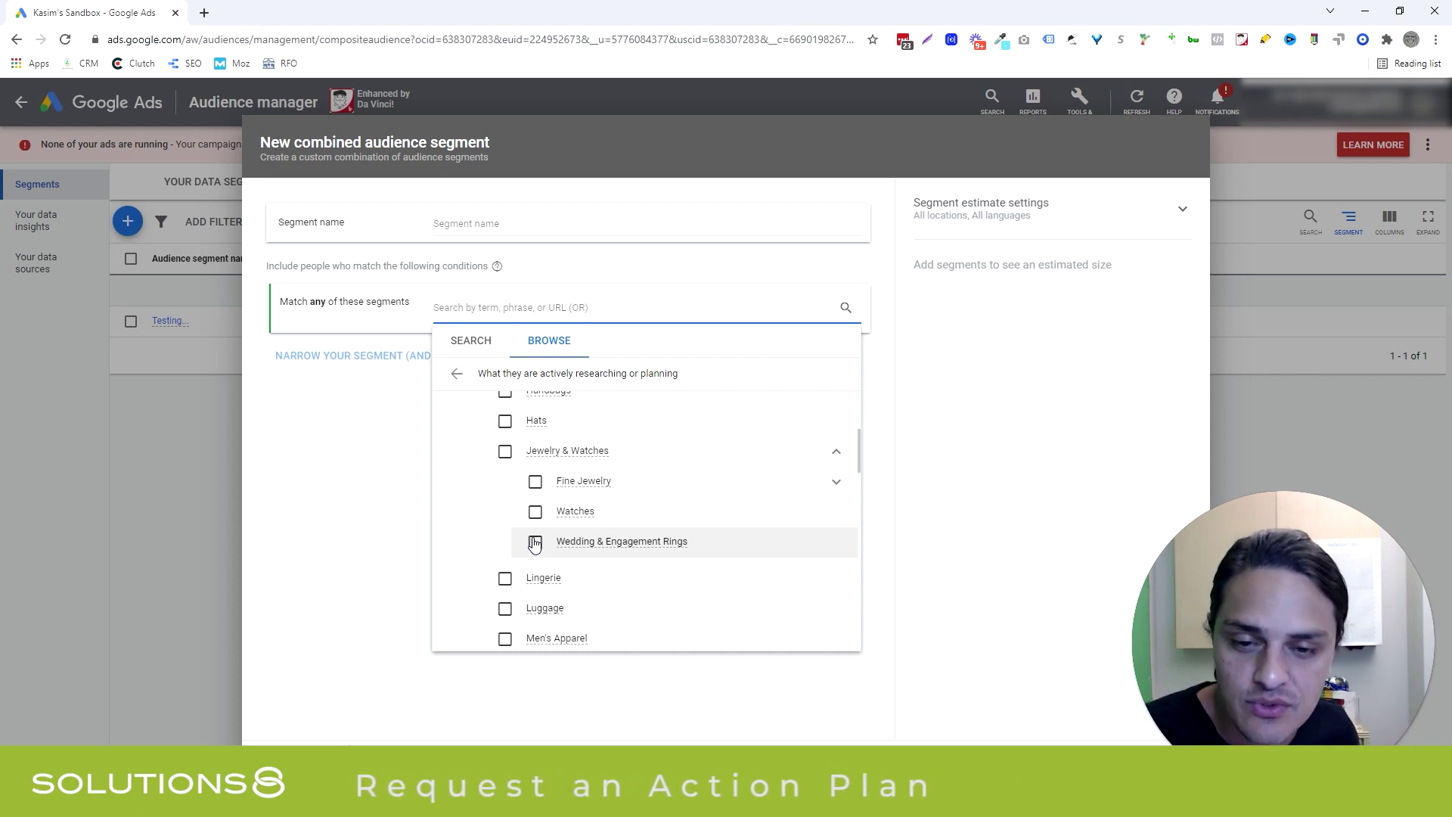
scroll(535, 543, "down", 3)
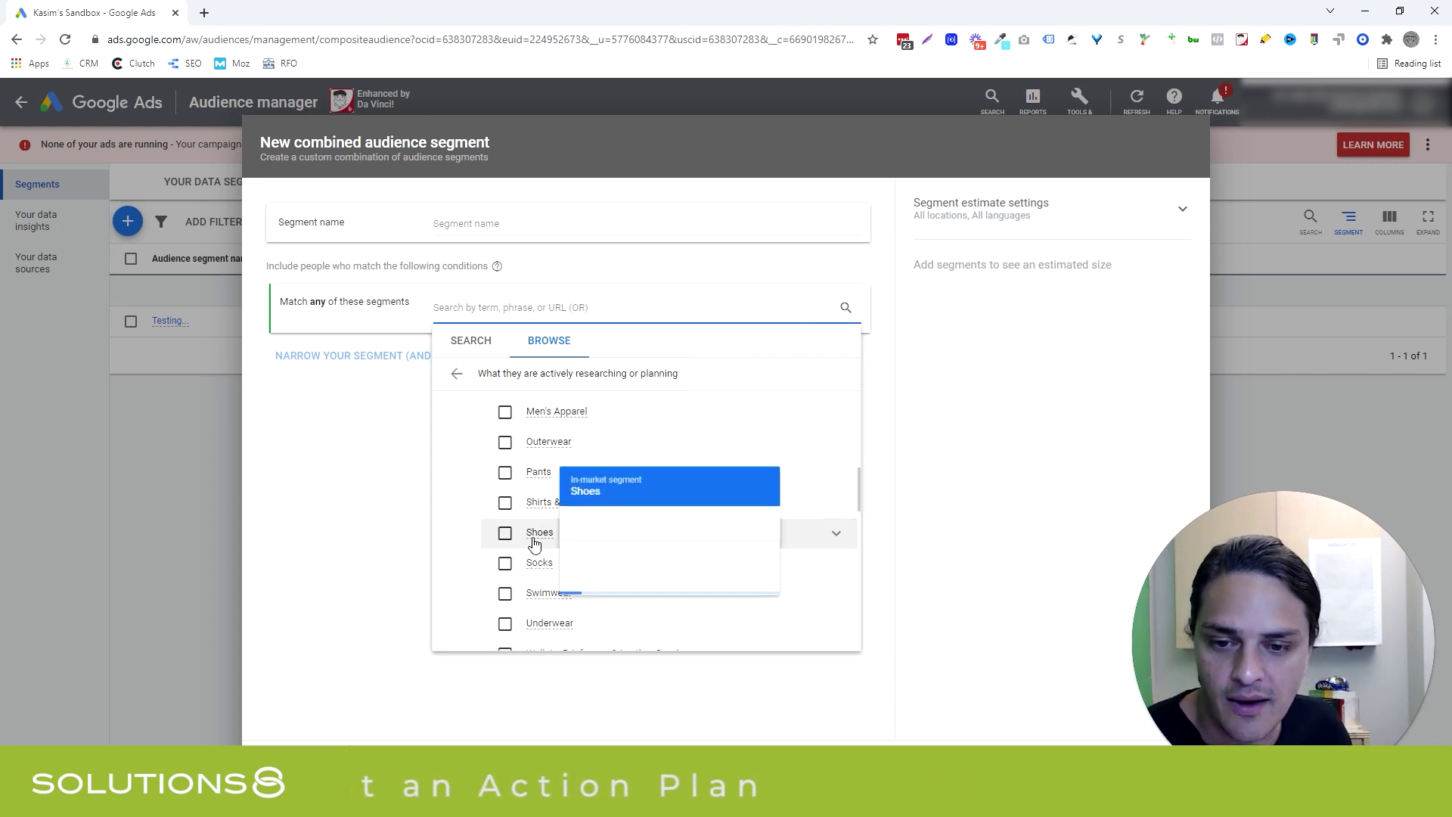
scroll(535, 543, "down", 2)
scroll(530, 567, "up", 10)
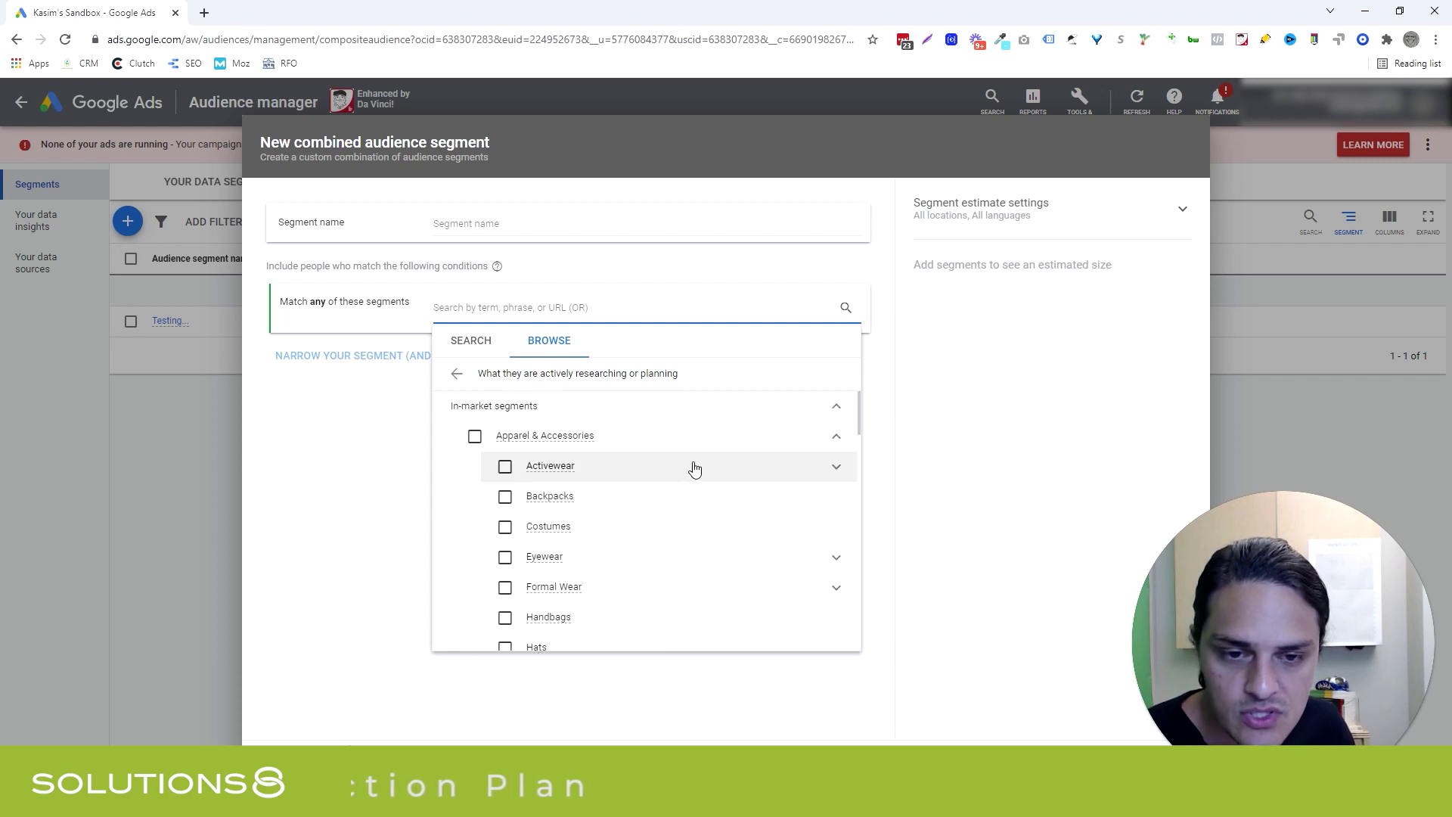
left_click(837, 439)
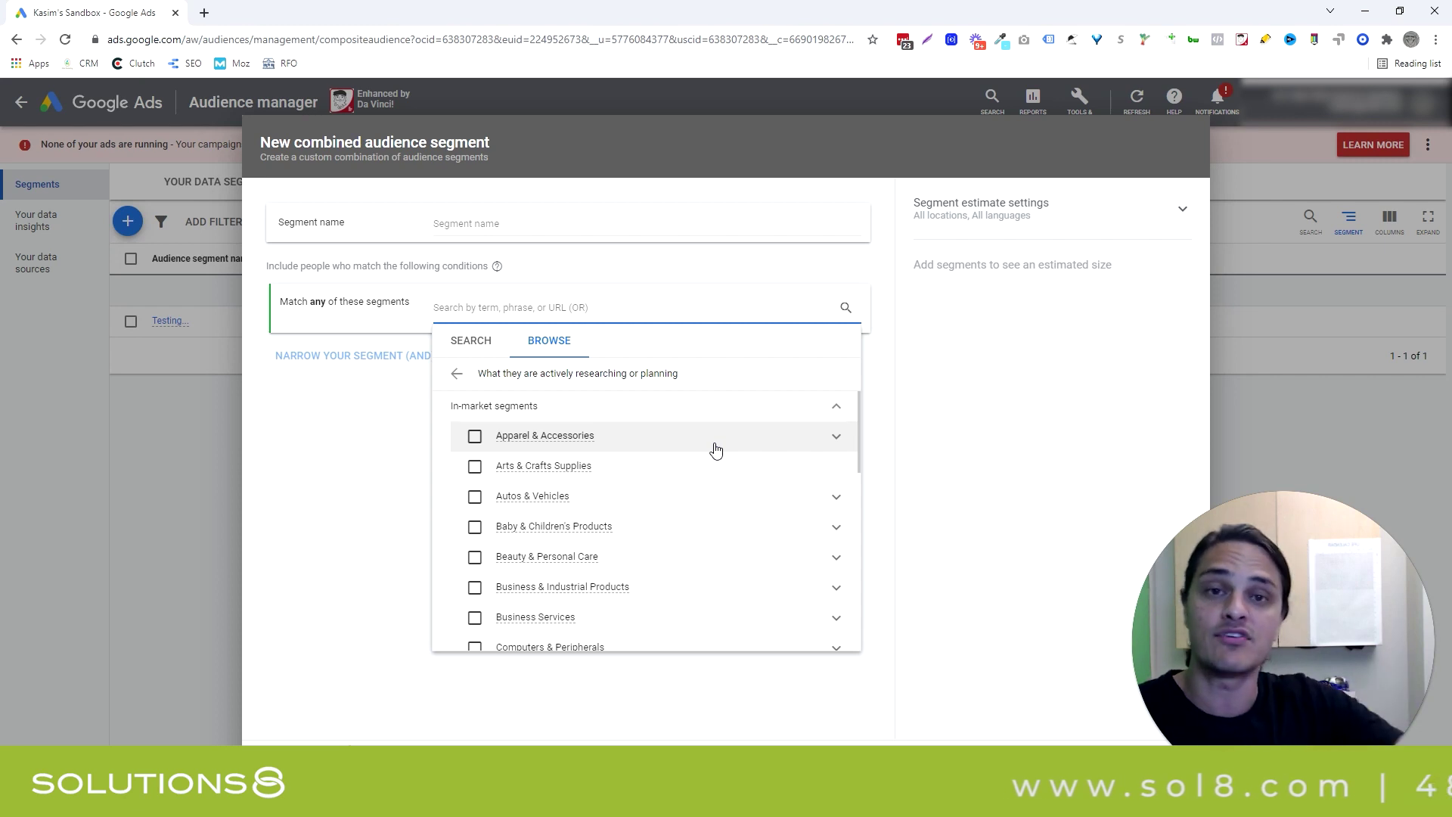
scroll(716, 451, "down", 3)
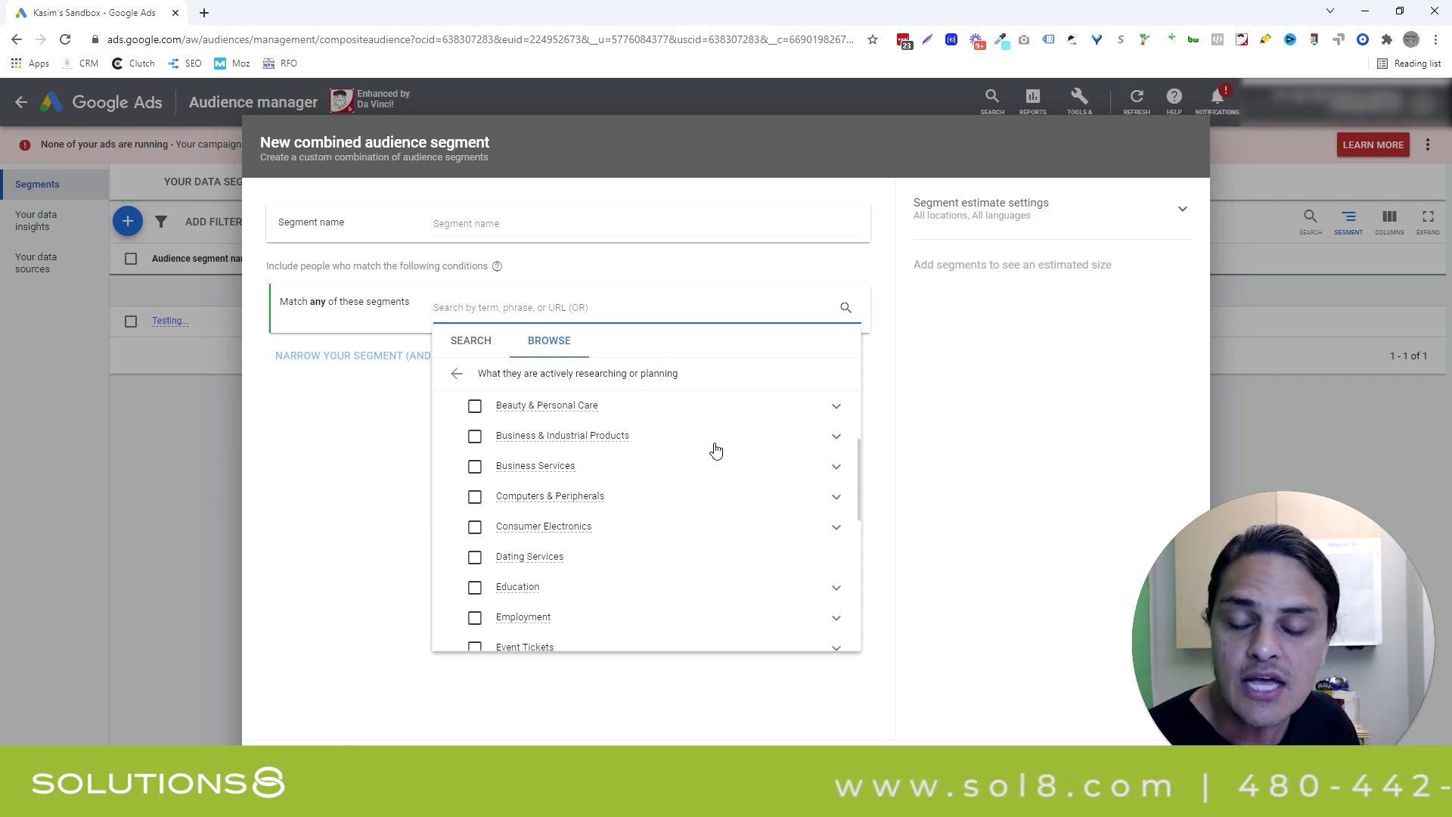
scroll(716, 451, "down", 1)
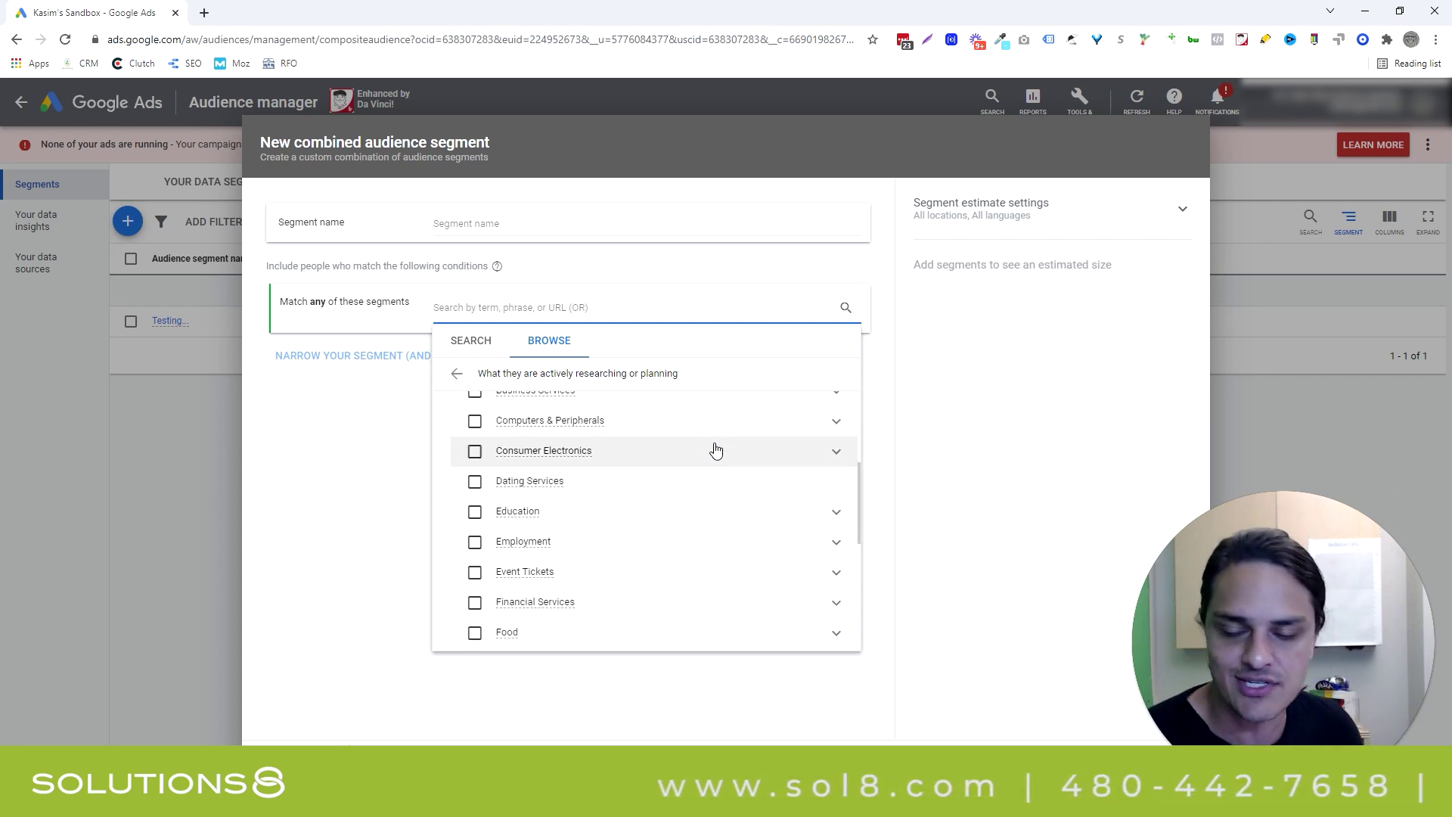
scroll(716, 450, "down", 2)
scroll(719, 469, "down", 4)
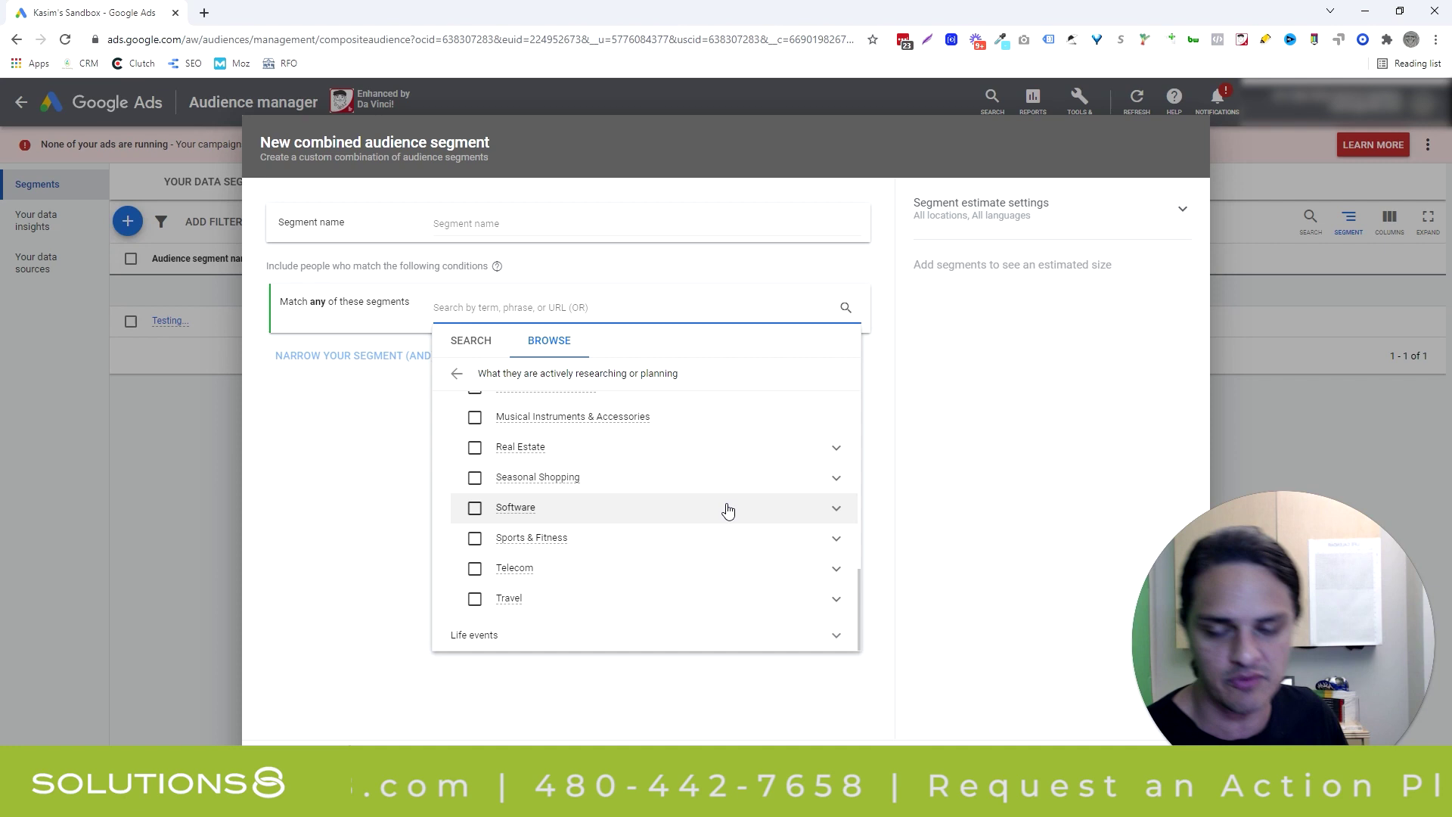
left_click(836, 598)
scroll(668, 553, "down", 2)
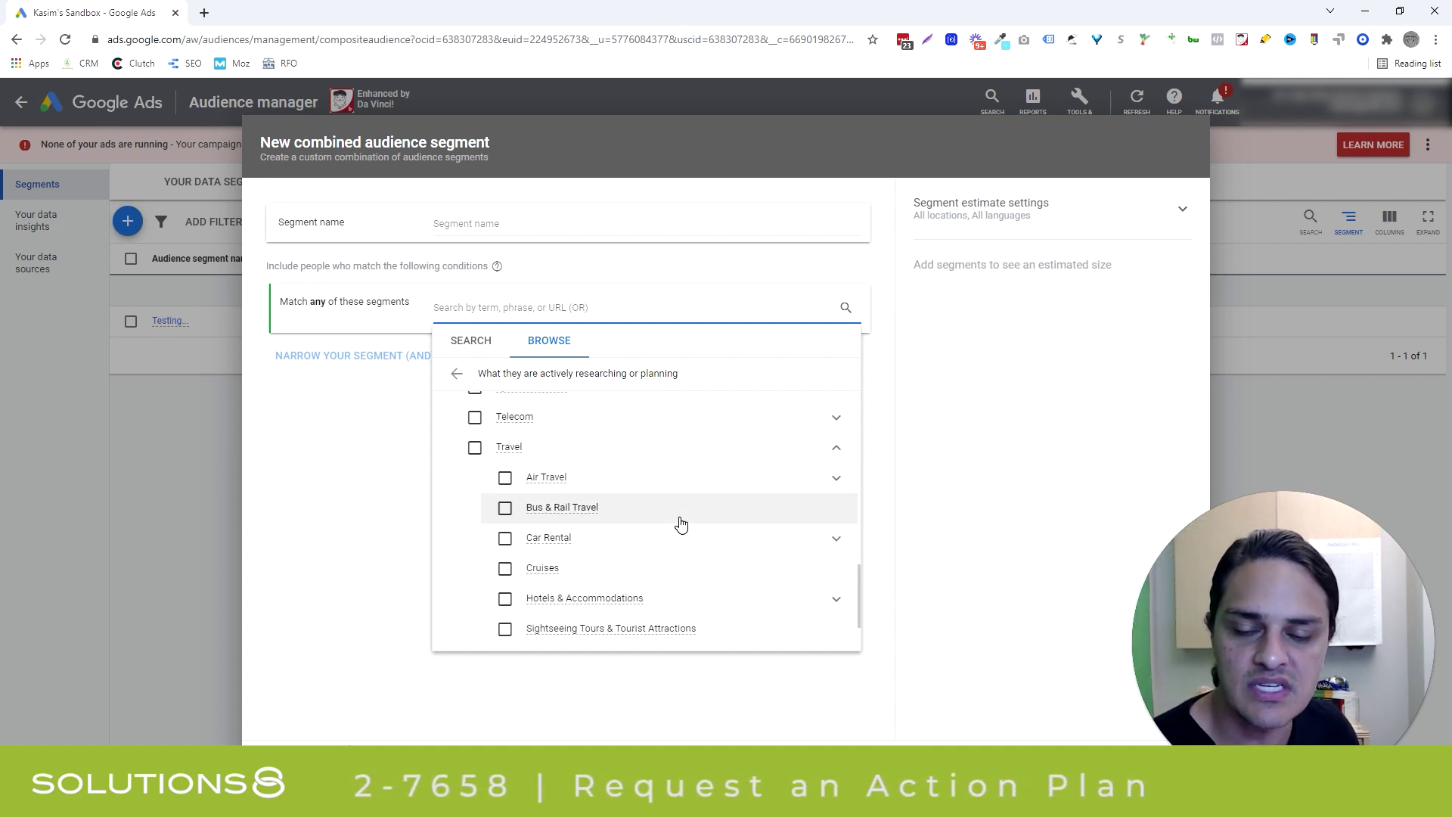
scroll(681, 524, "down", 1)
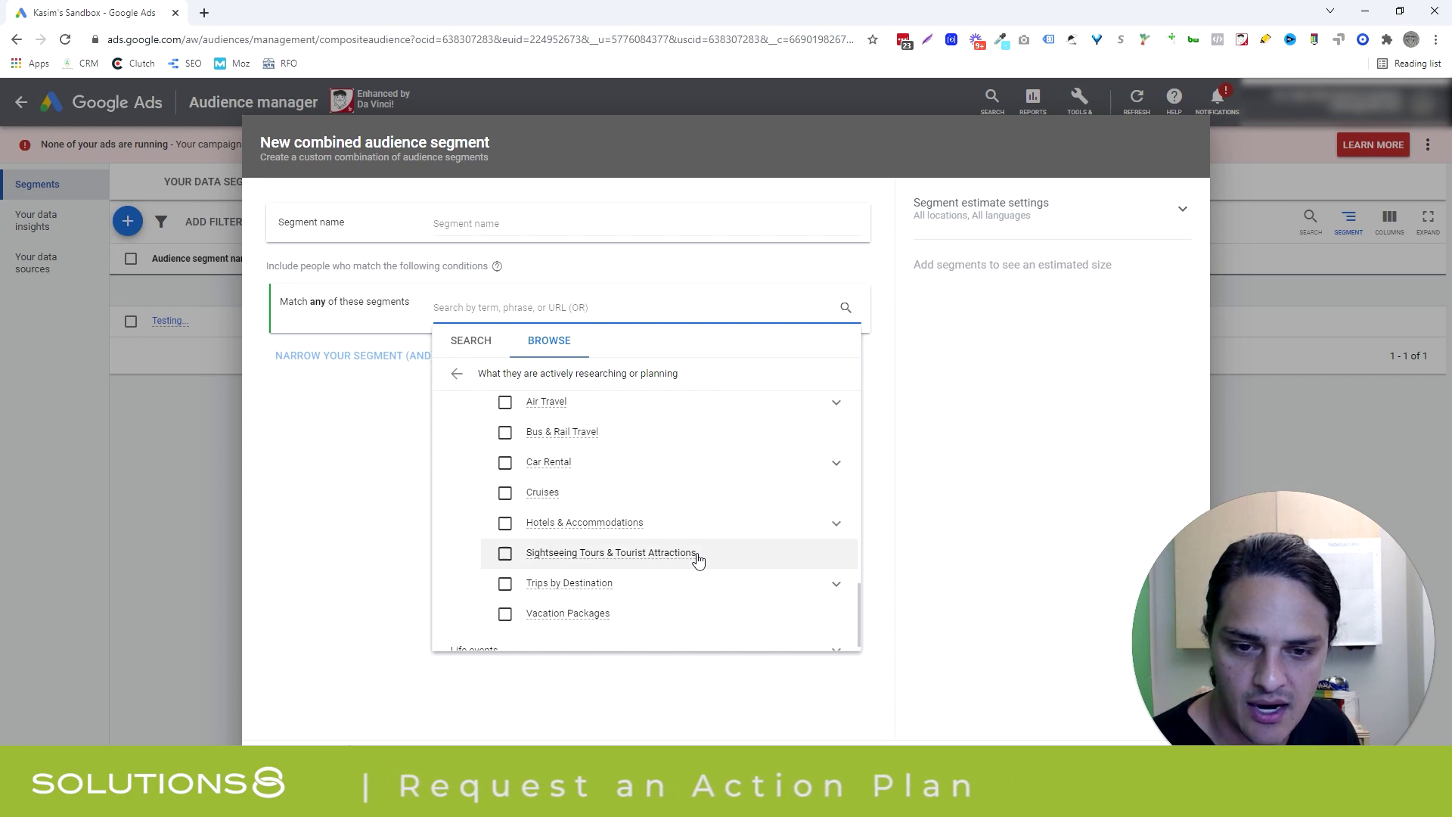
left_click(835, 583)
scroll(752, 563, "down", 2)
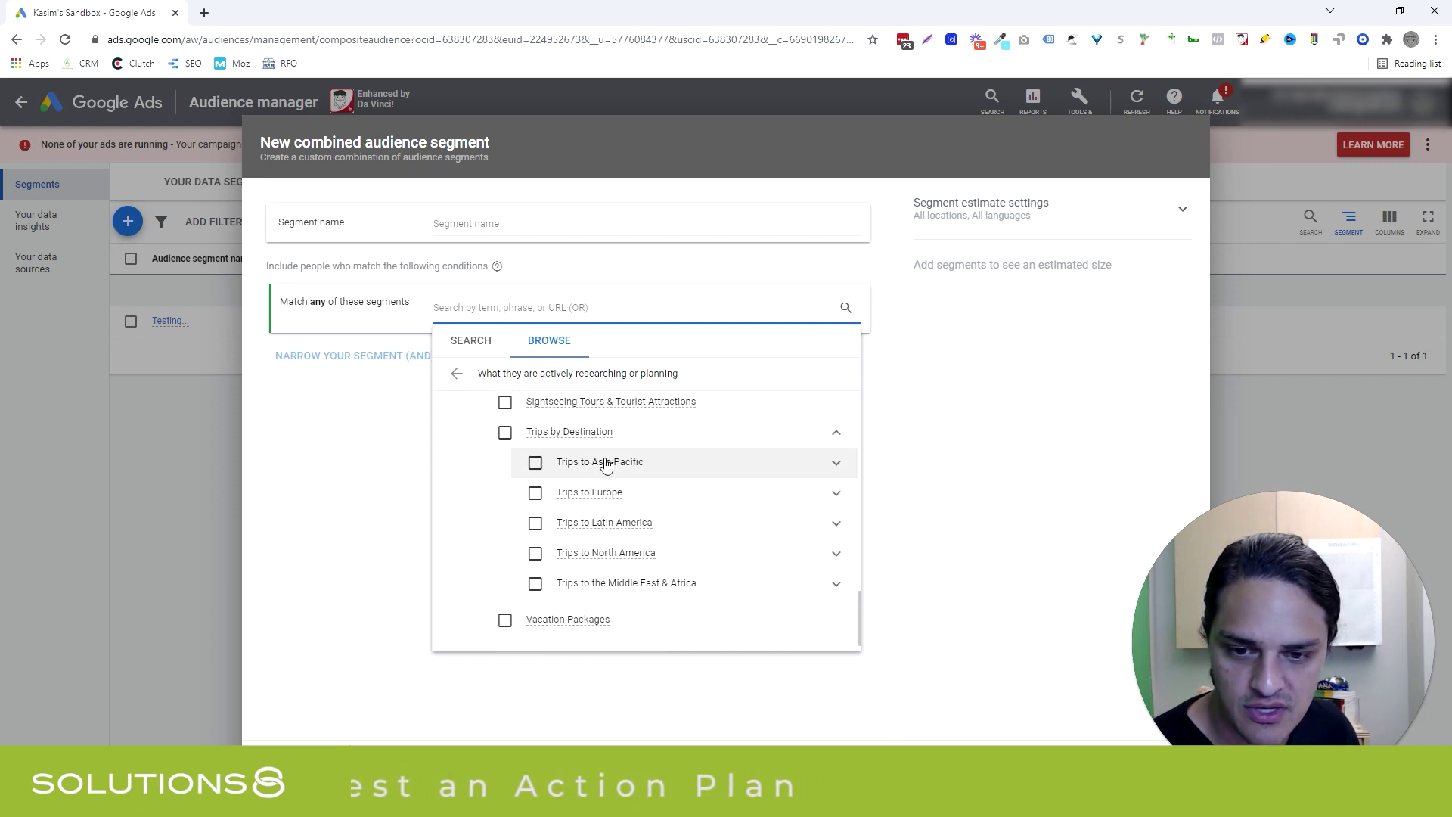
left_click(836, 583)
scroll(783, 571, "down", 3)
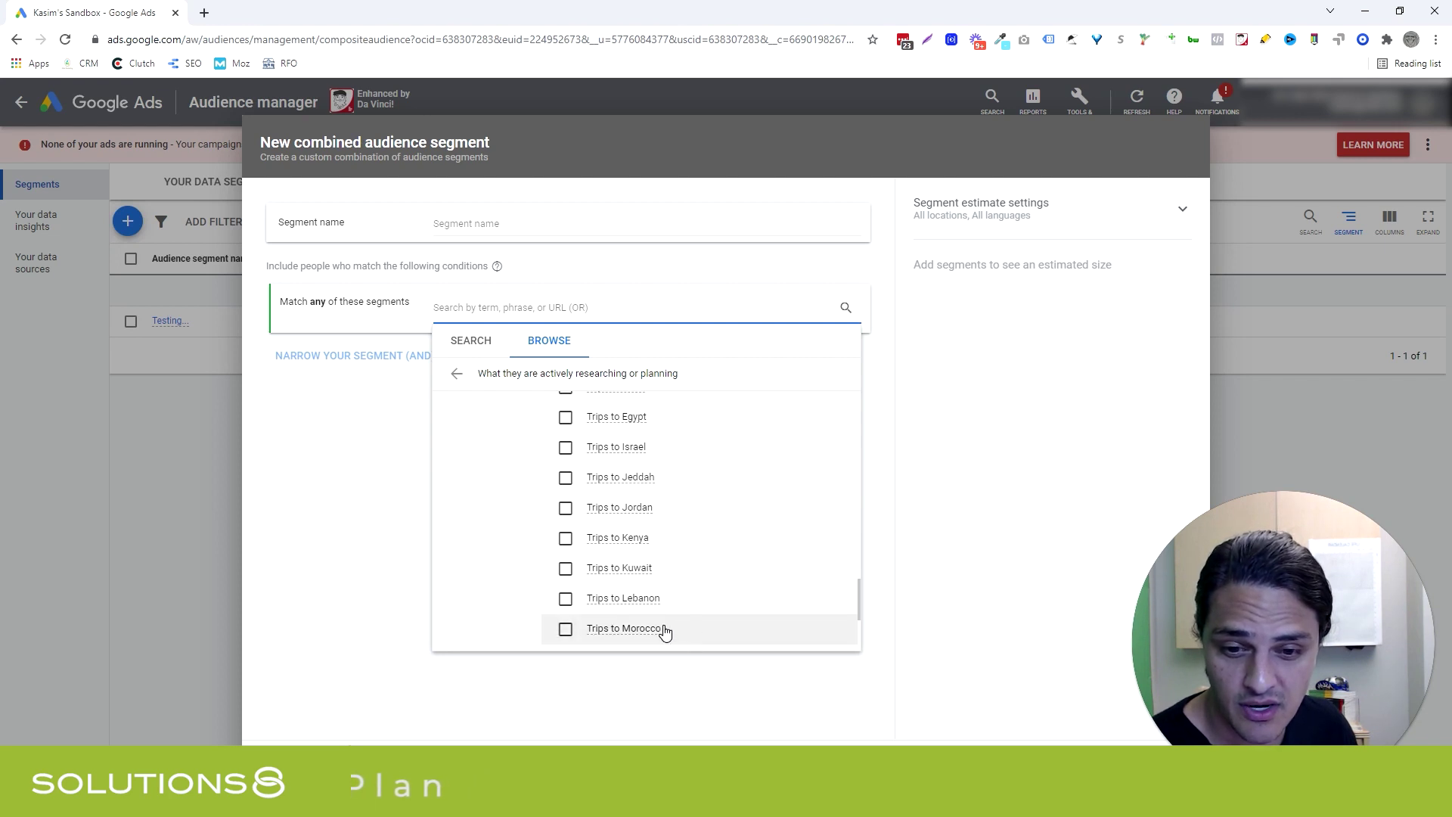
scroll(667, 605, "down", 2)
scroll(692, 580, "up", 4)
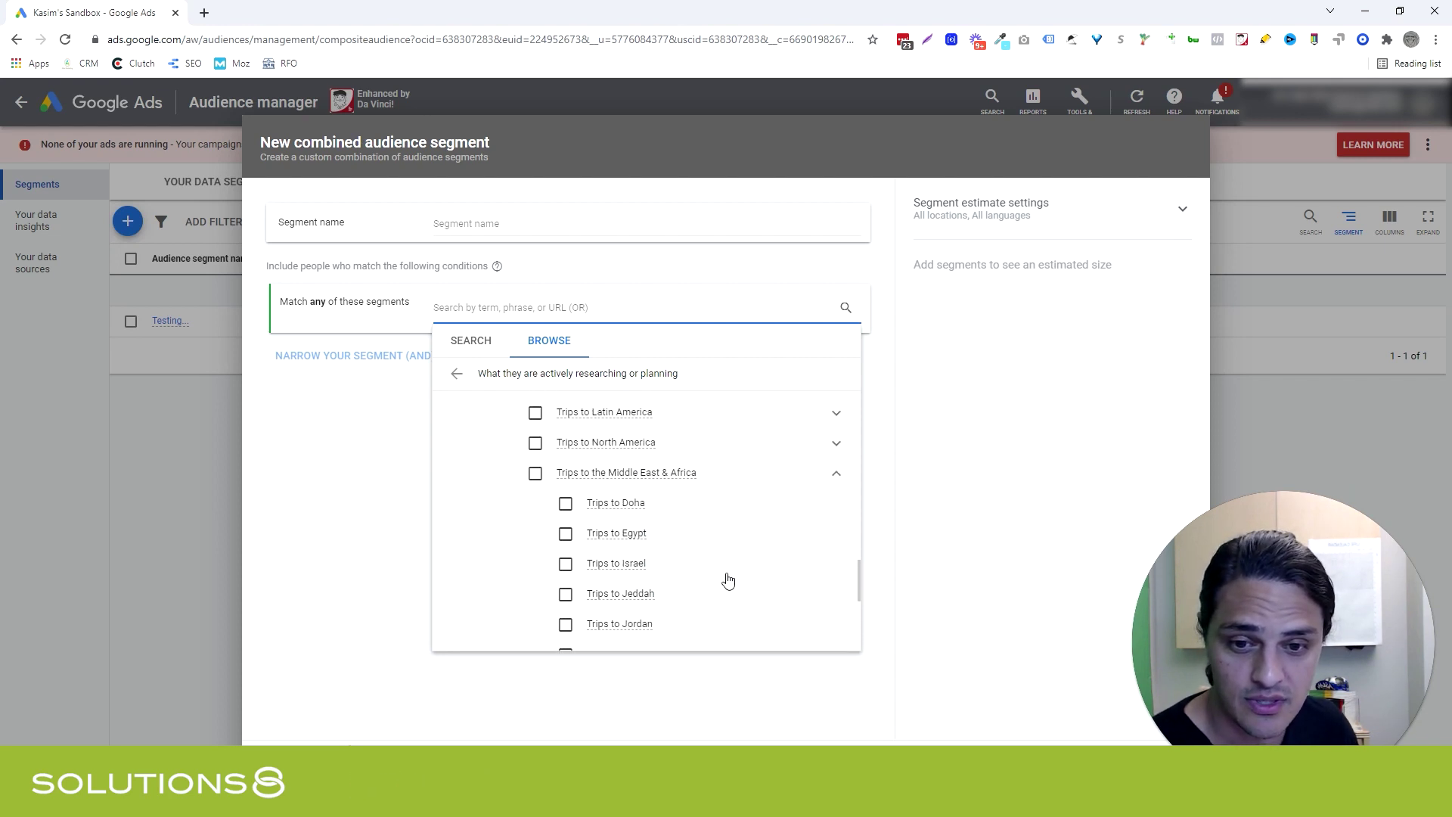
left_click(838, 514)
scroll(769, 540, "up", 1)
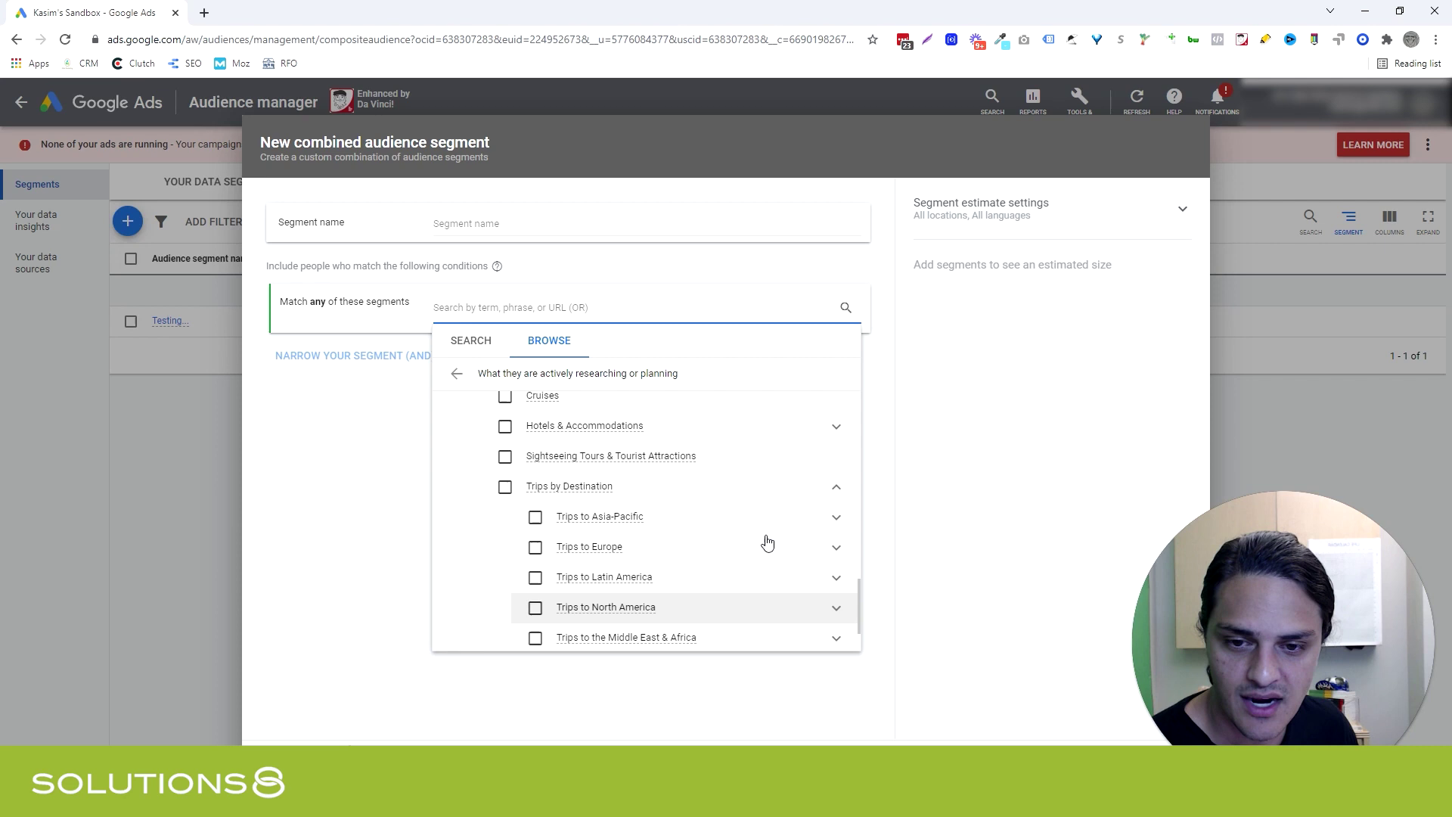
left_click(834, 495)
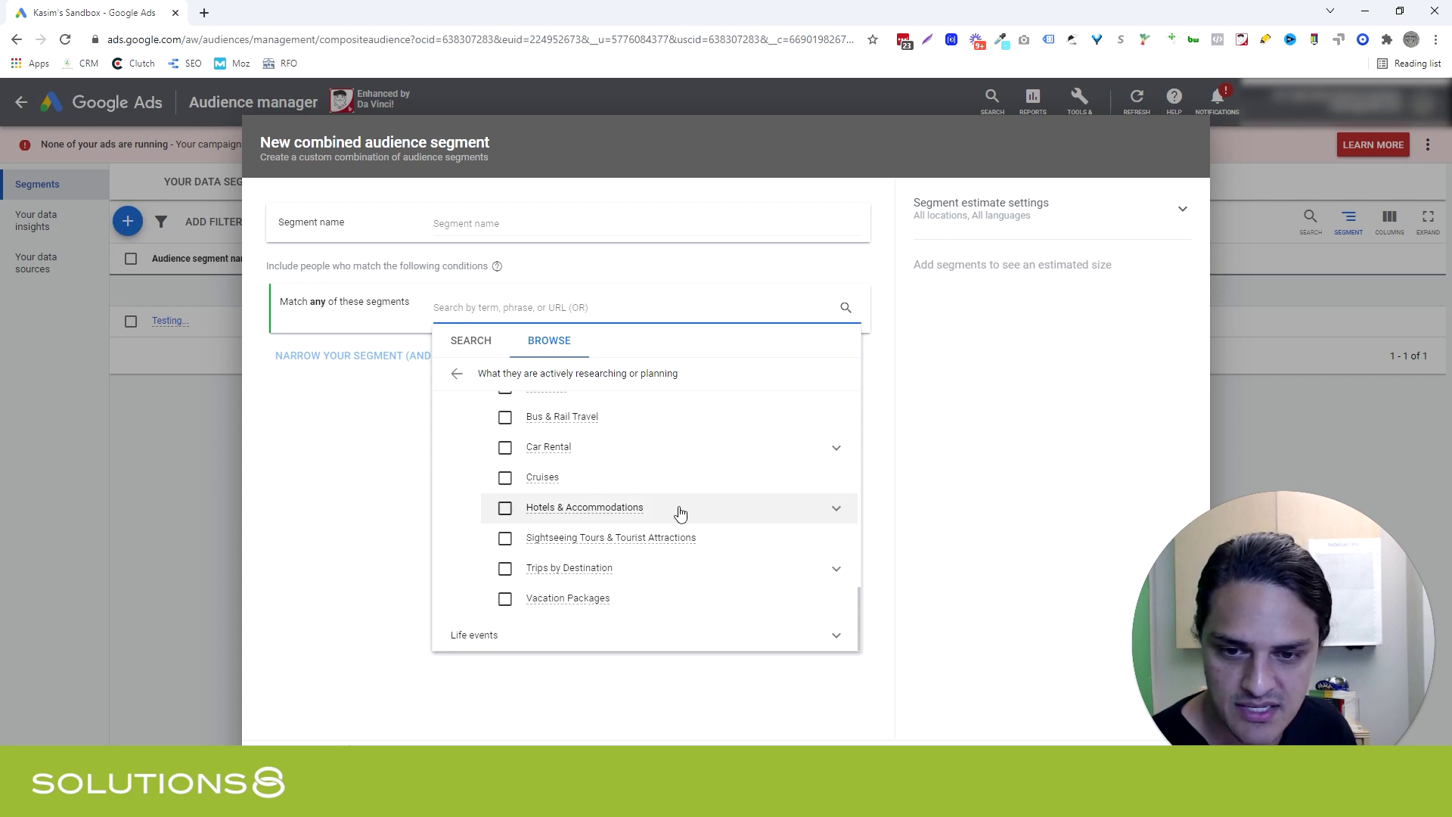
left_click(835, 510)
left_click(836, 473)
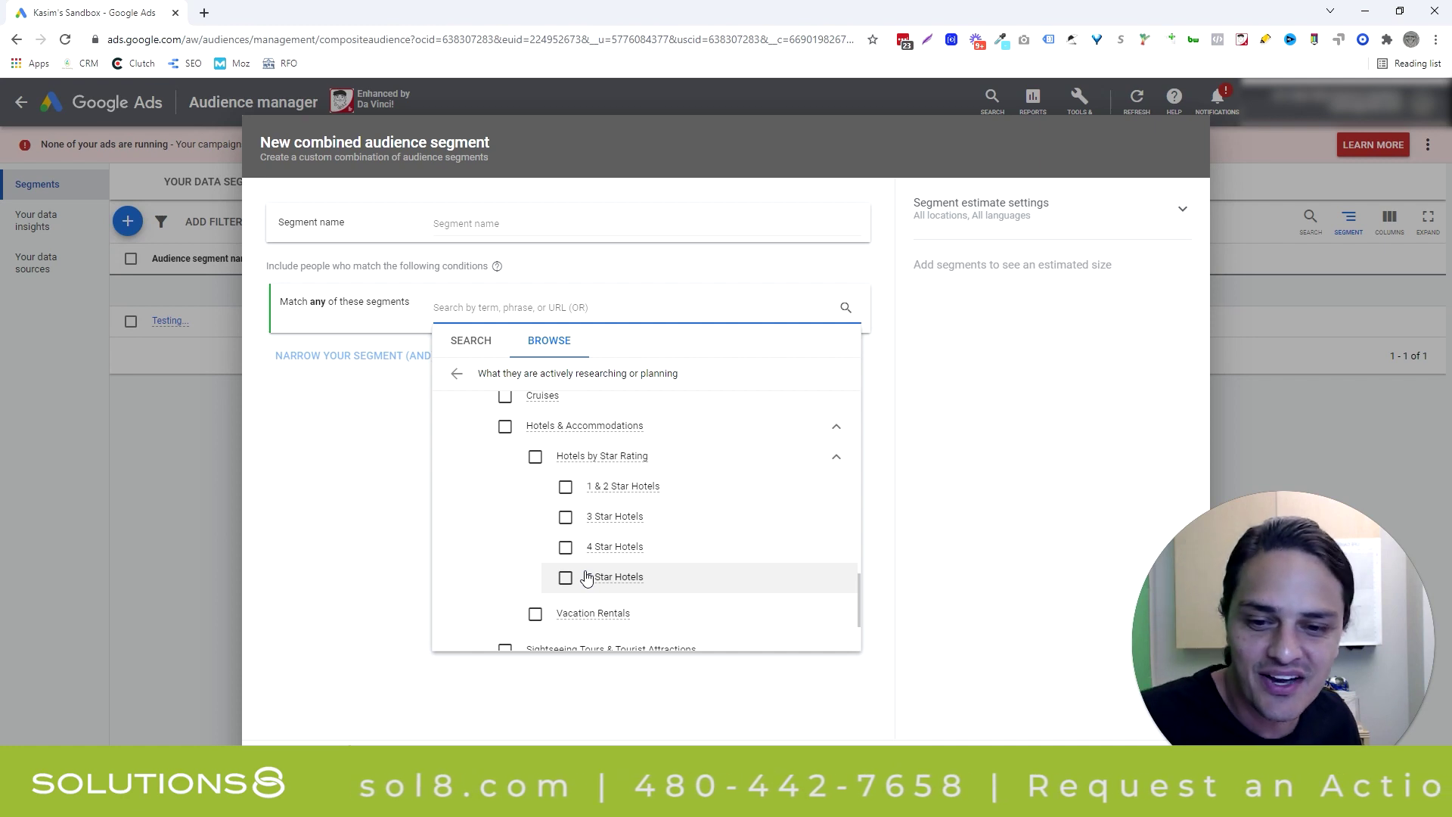
left_click(836, 458)
left_click(837, 442)
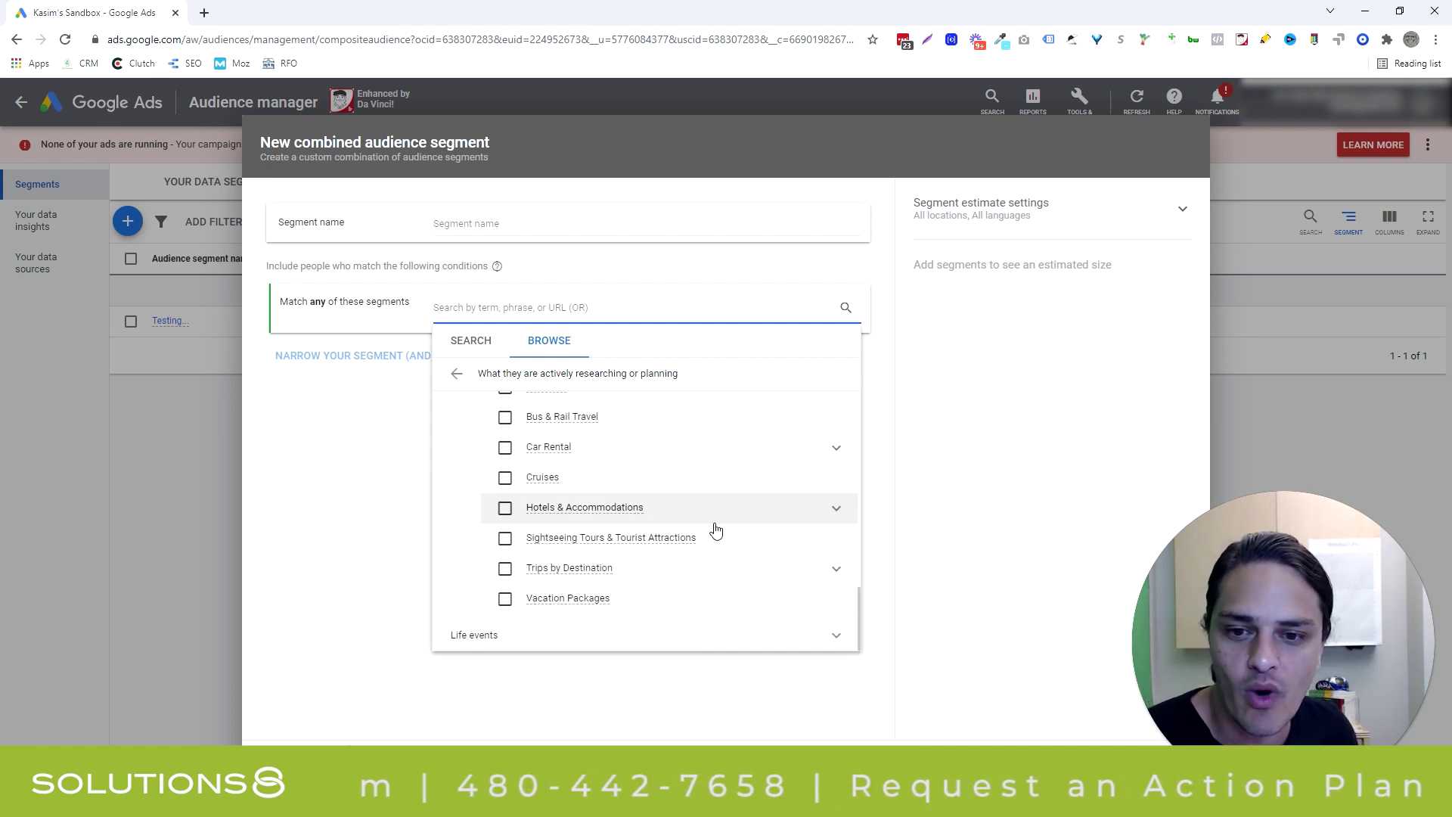
scroll(703, 537, "up", 3)
scroll(699, 547, "up", 10)
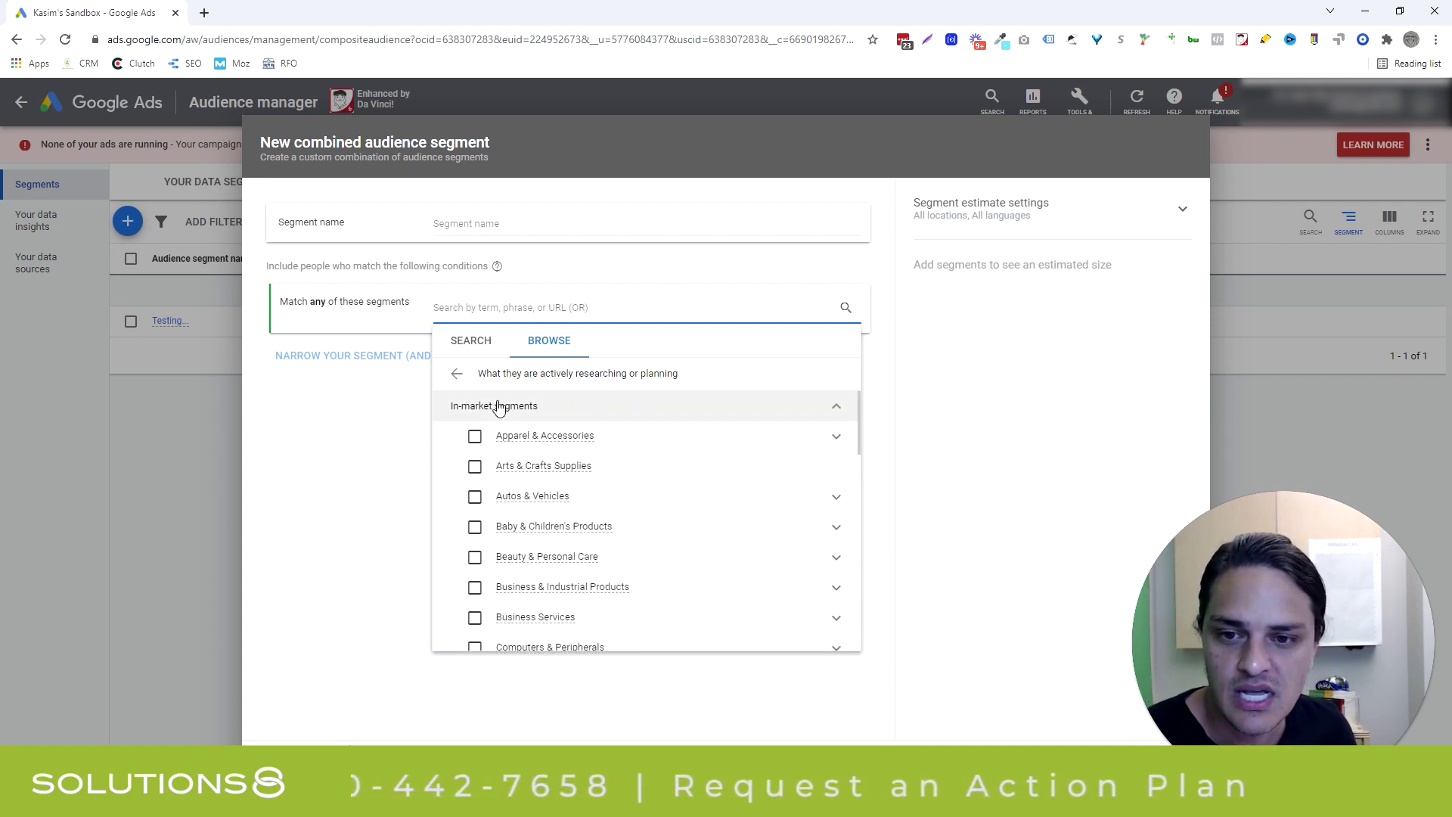
Expand Life events and view its Business Creation and Home Renovation groups.
left_click(455, 374)
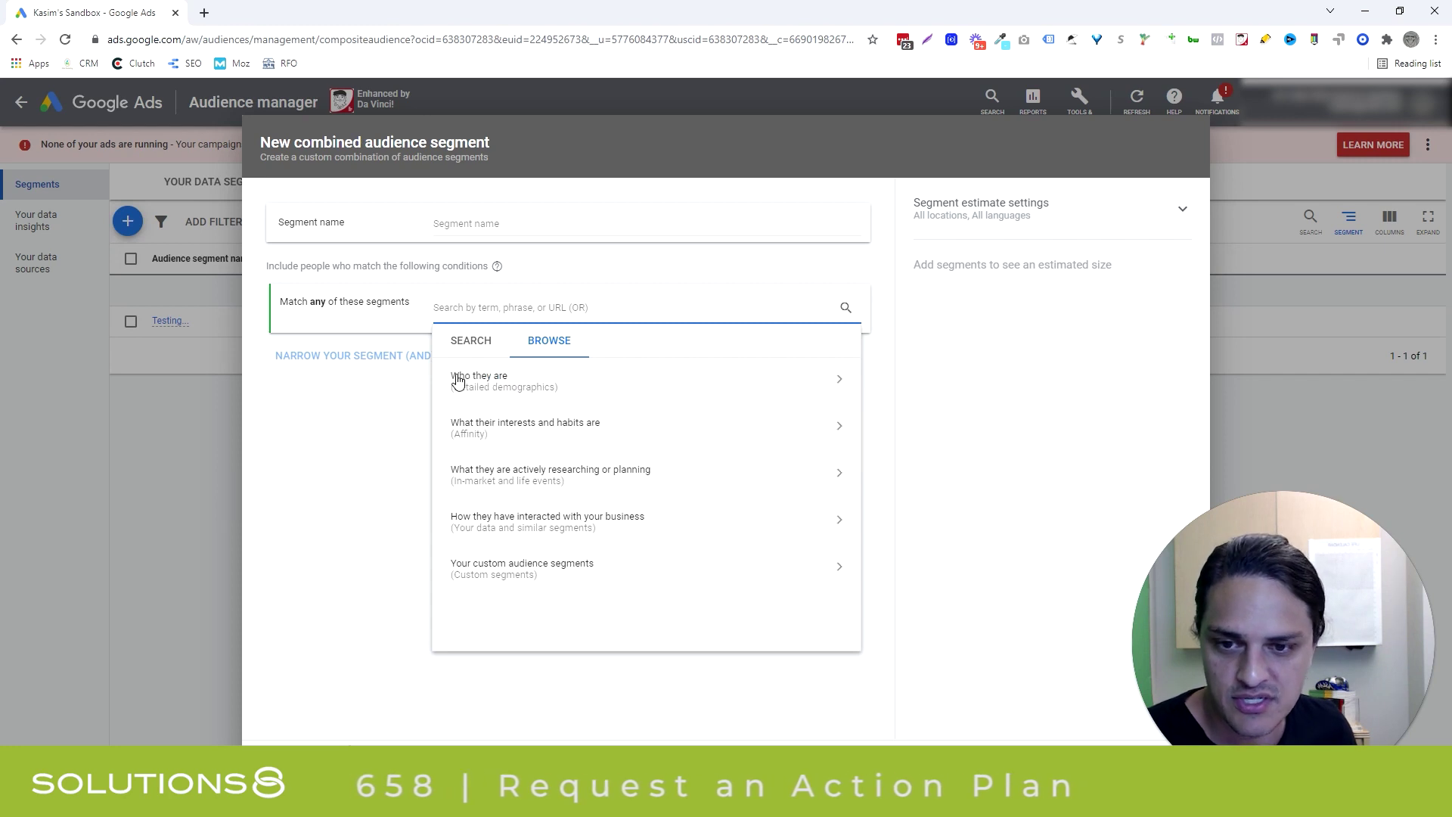
left_click(642, 475)
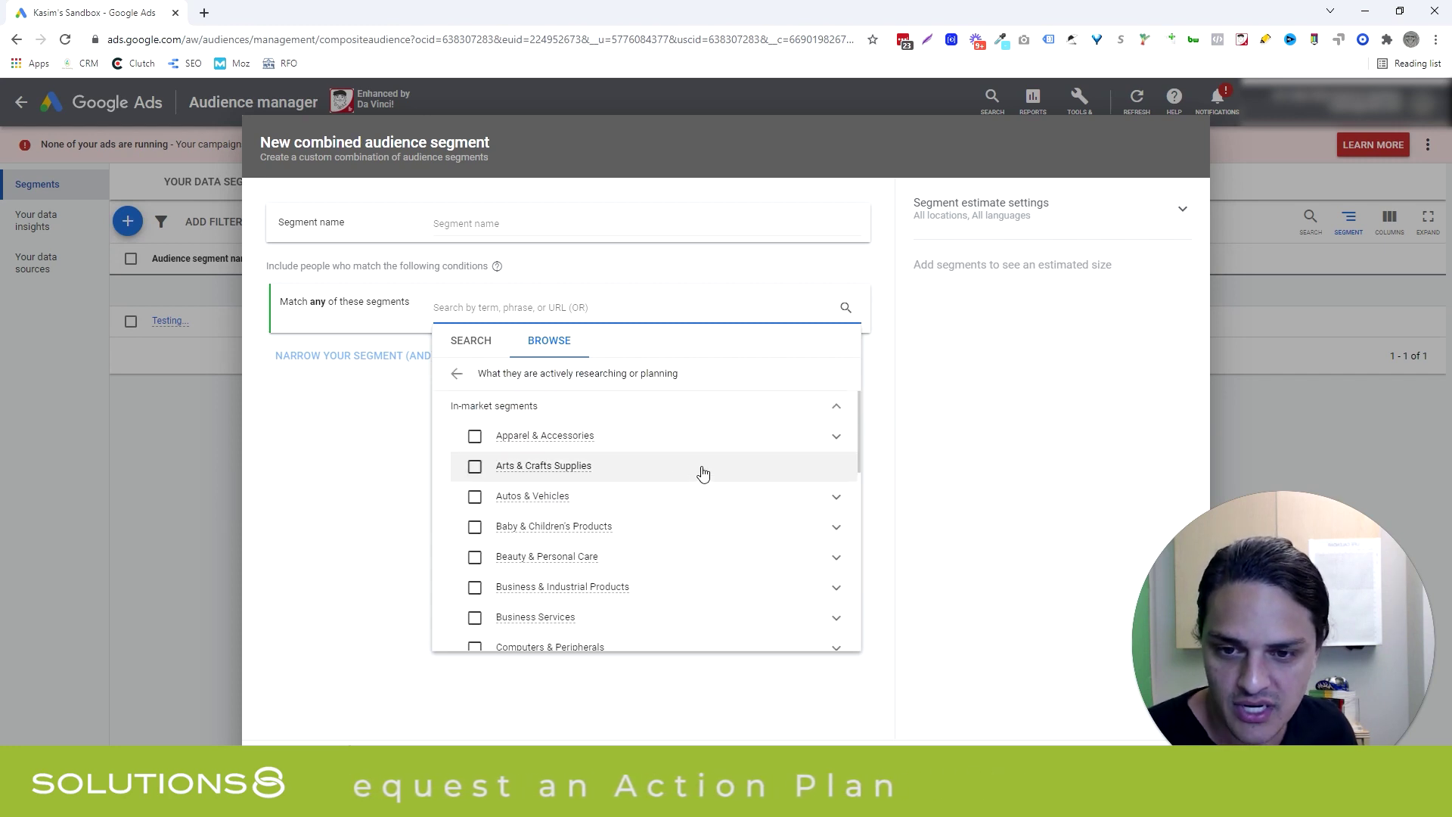
scroll(553, 420, "down", 10)
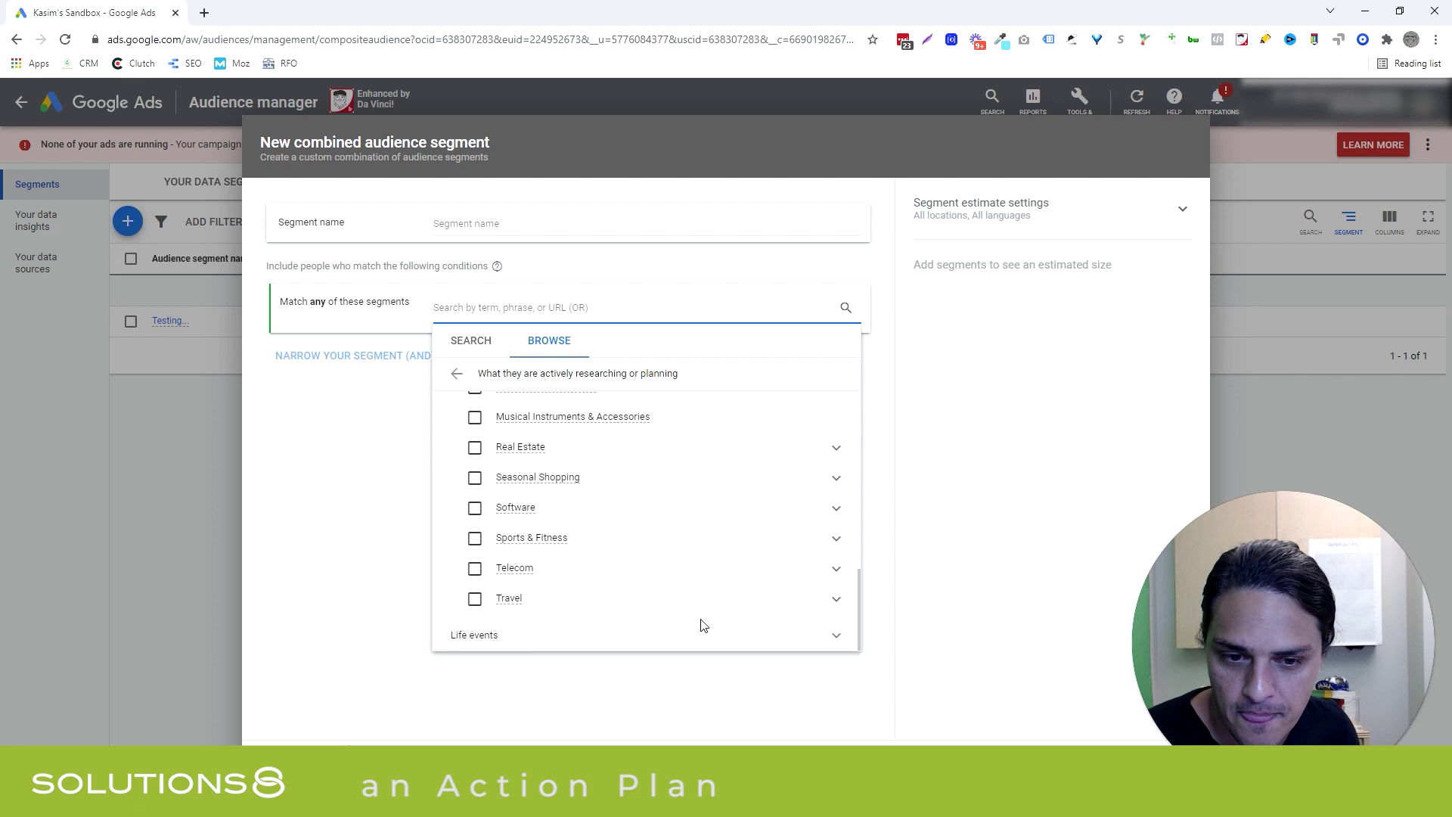
left_click(845, 641)
scroll(784, 597, "down", 5)
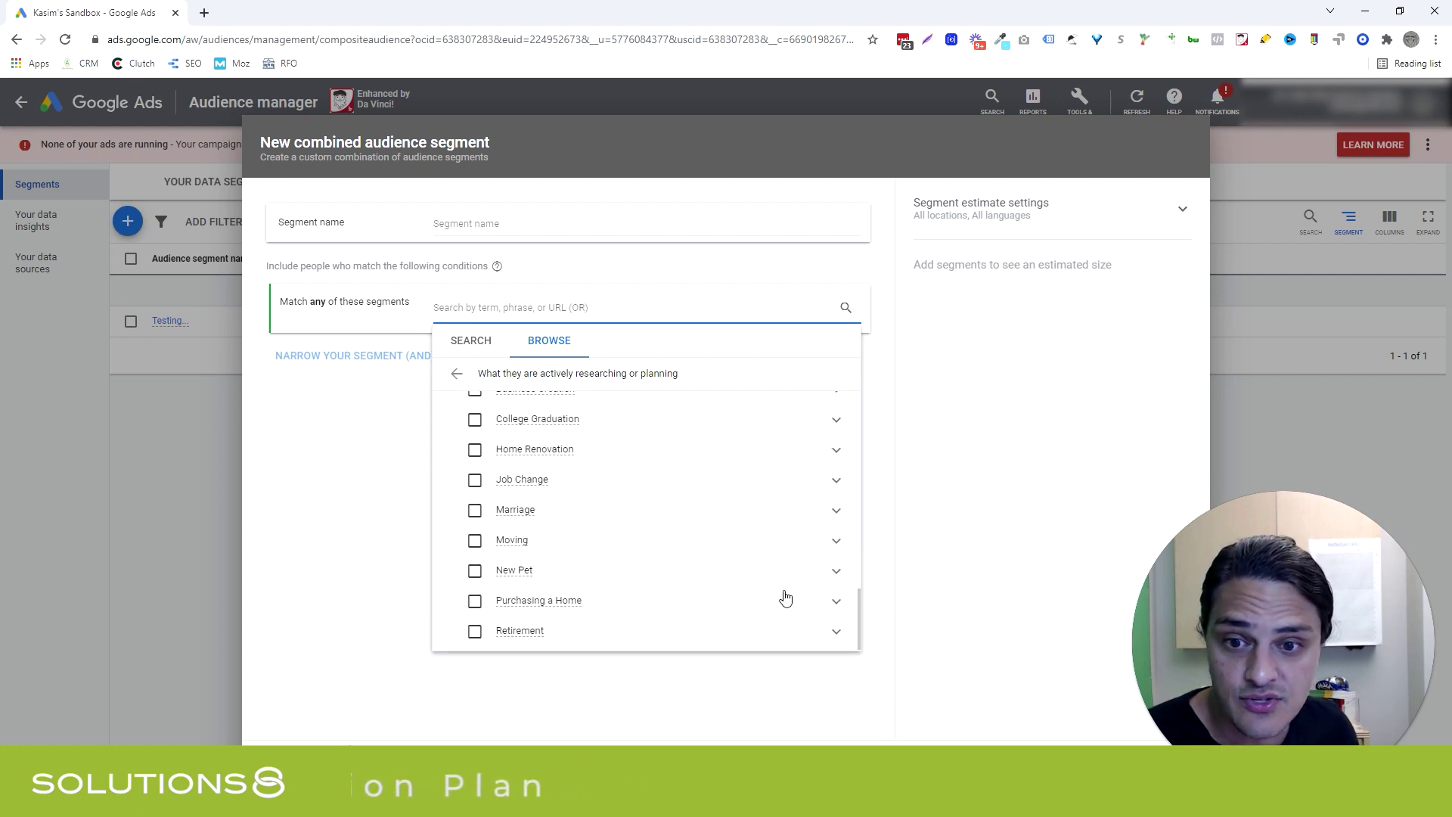
scroll(830, 482, "up", 1)
left_click(837, 464)
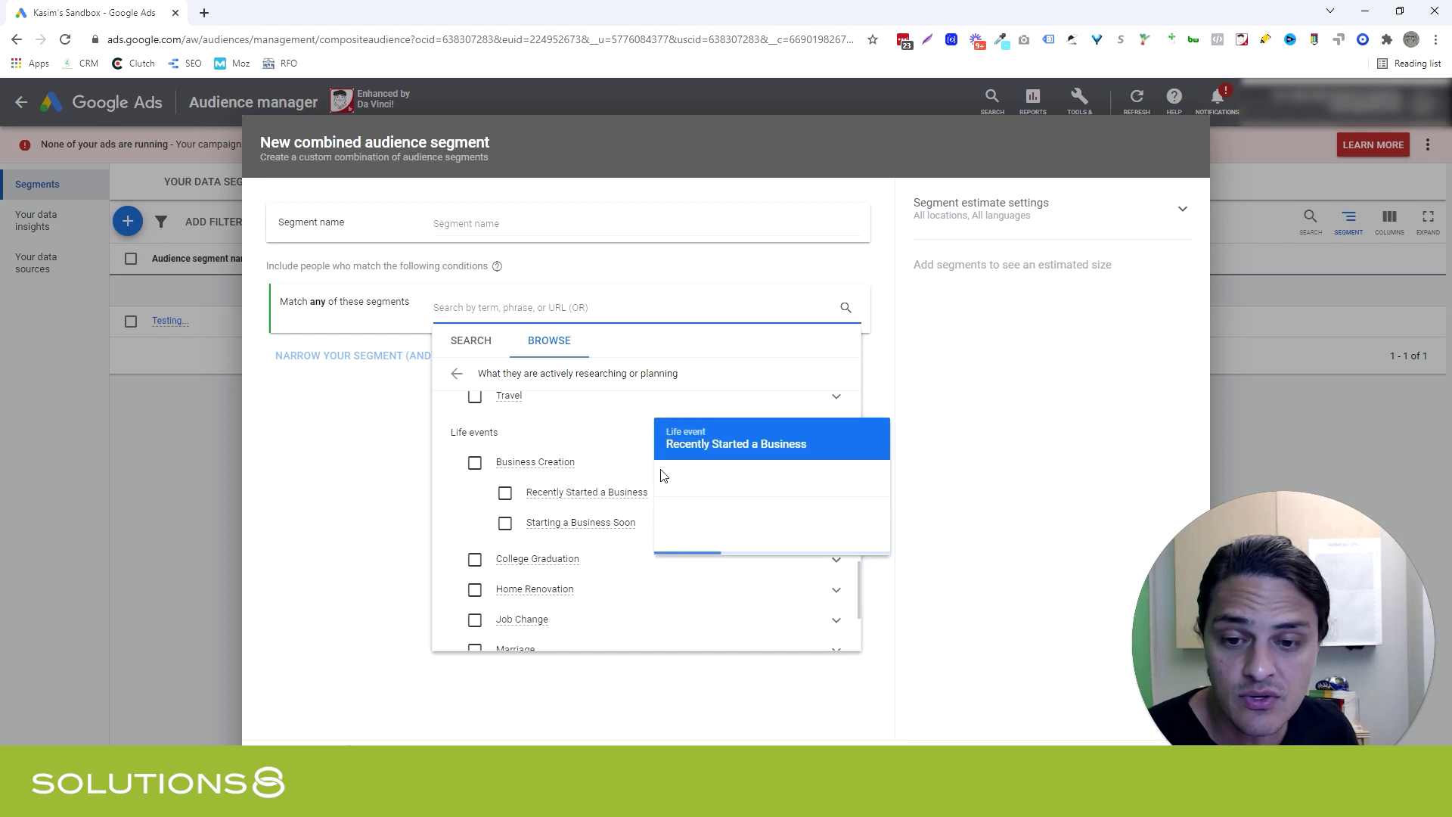
scroll(626, 574, "down", 1)
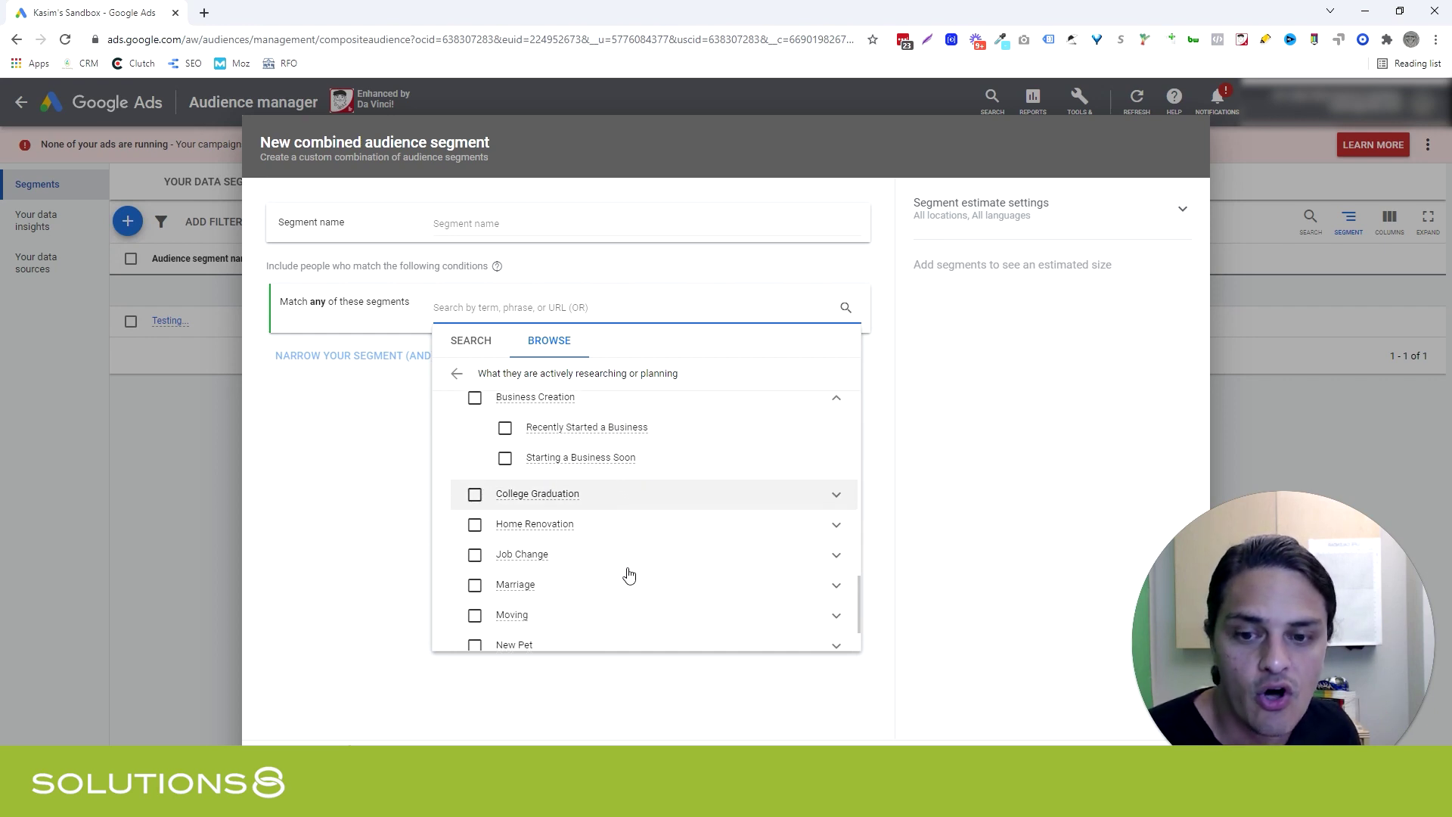
left_click(835, 520)
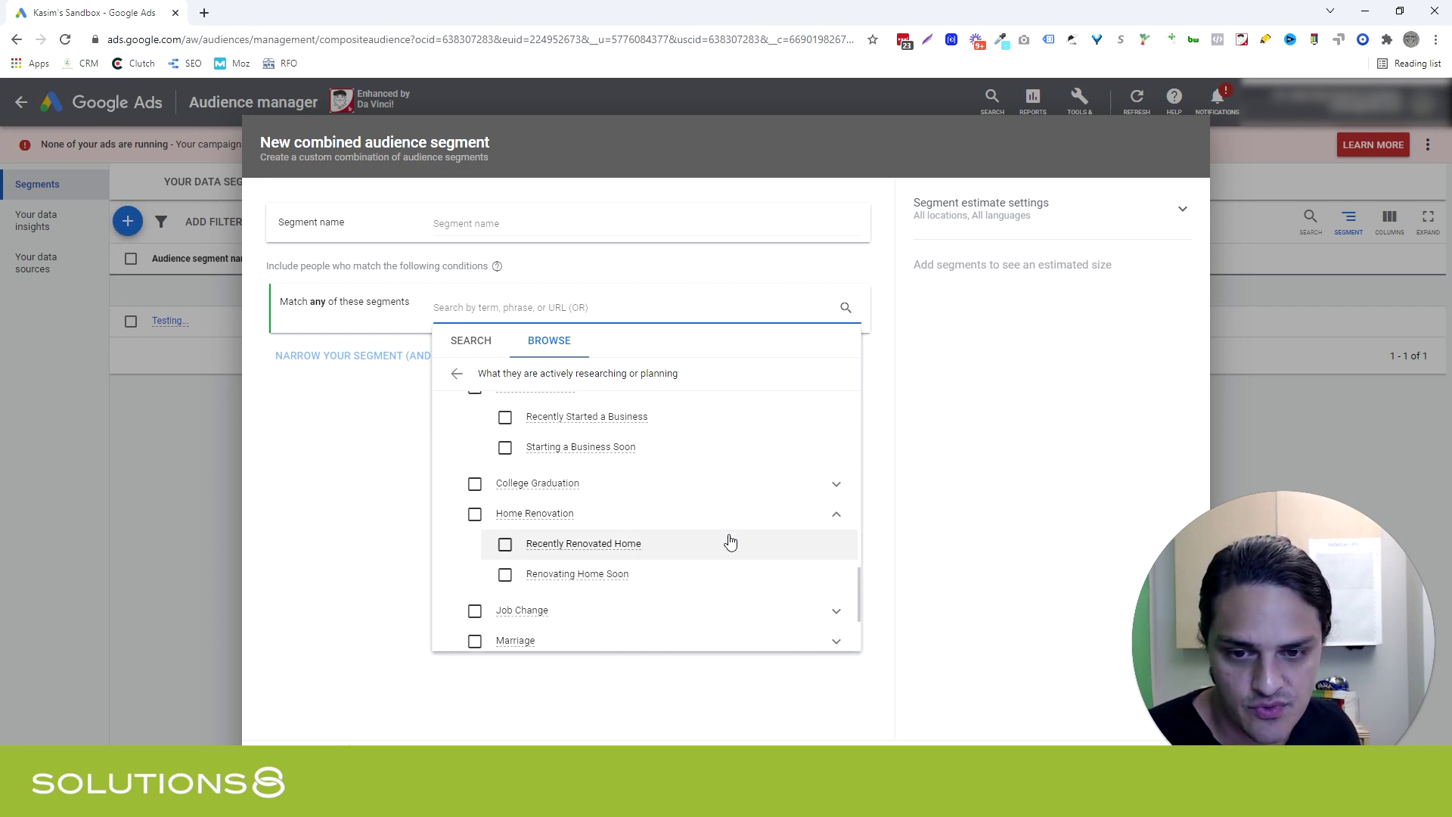
Check Marriage, Job Change and Purchasing a Home life events, then open interests and habits.
scroll(711, 543, "down", 1)
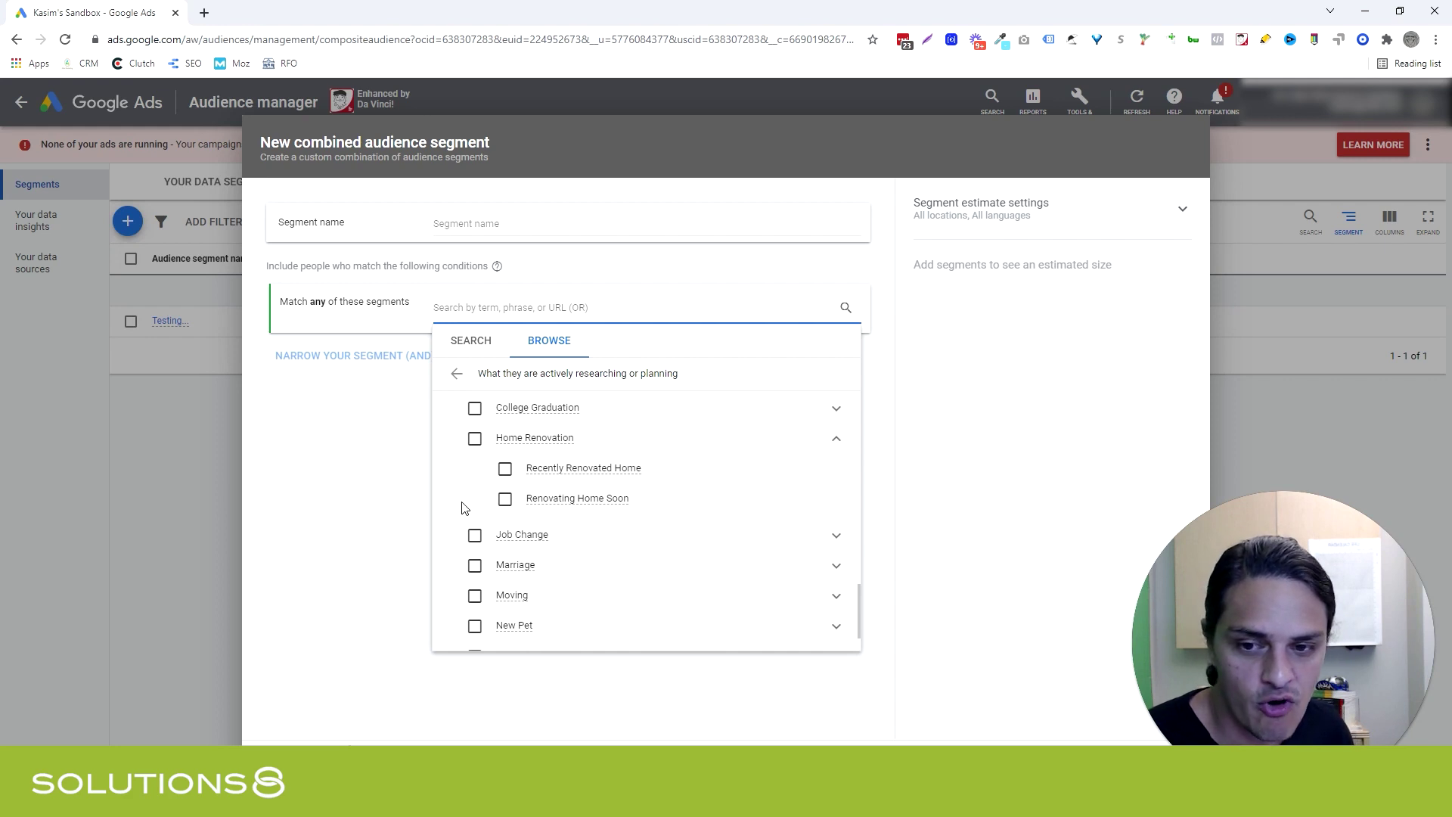
scroll(464, 506, "down", 1)
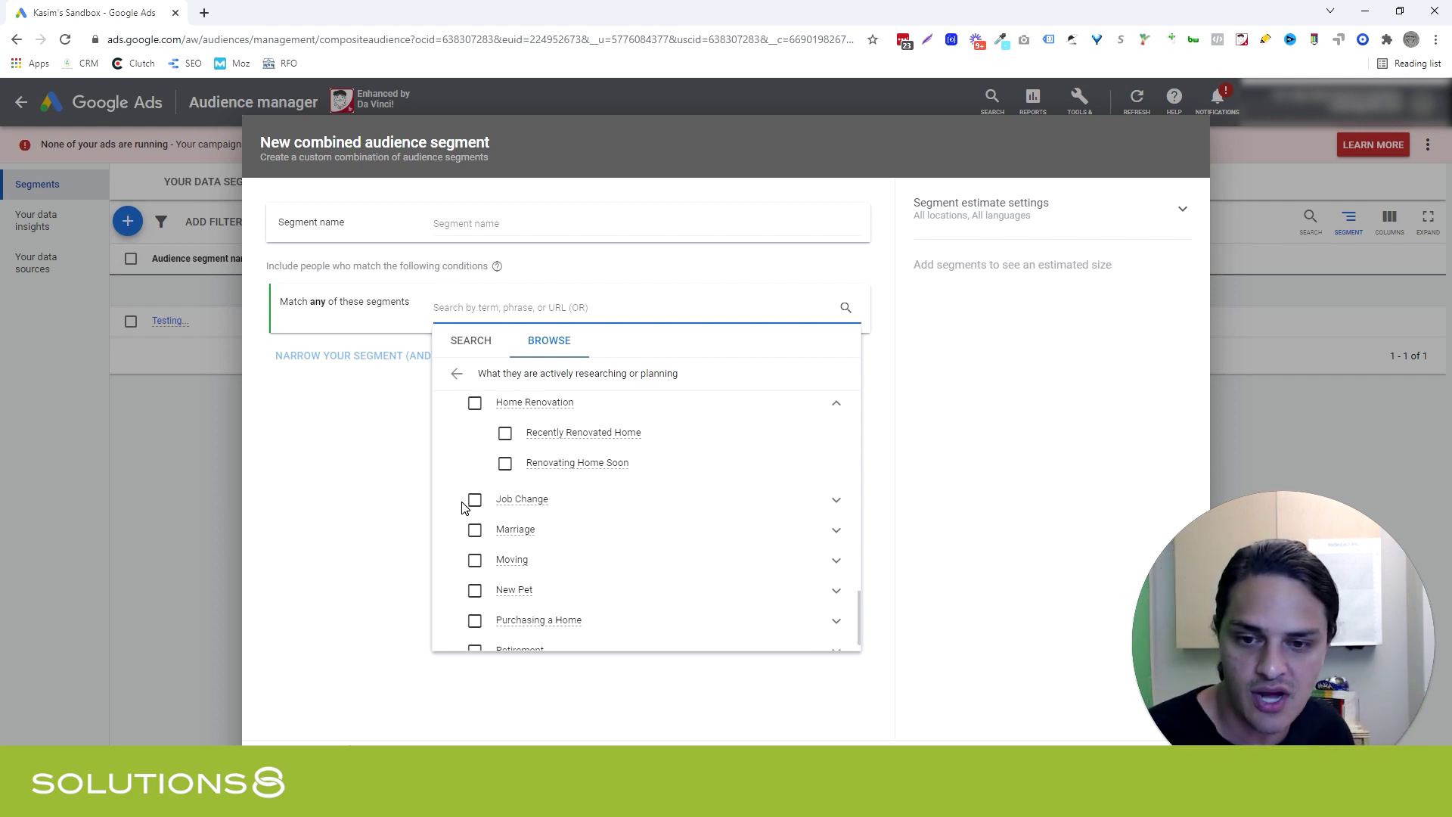
left_click(836, 510)
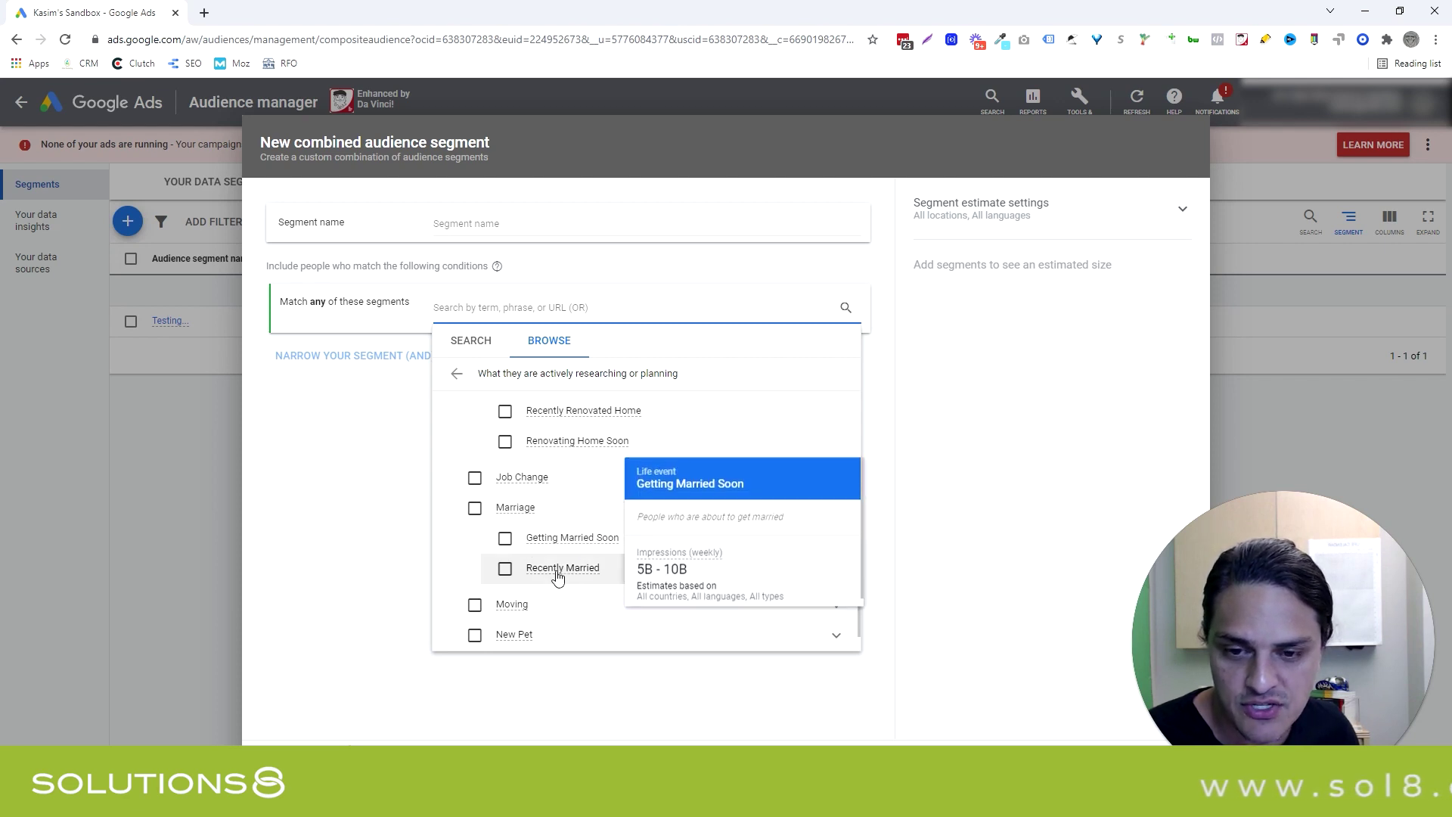
left_click(835, 479)
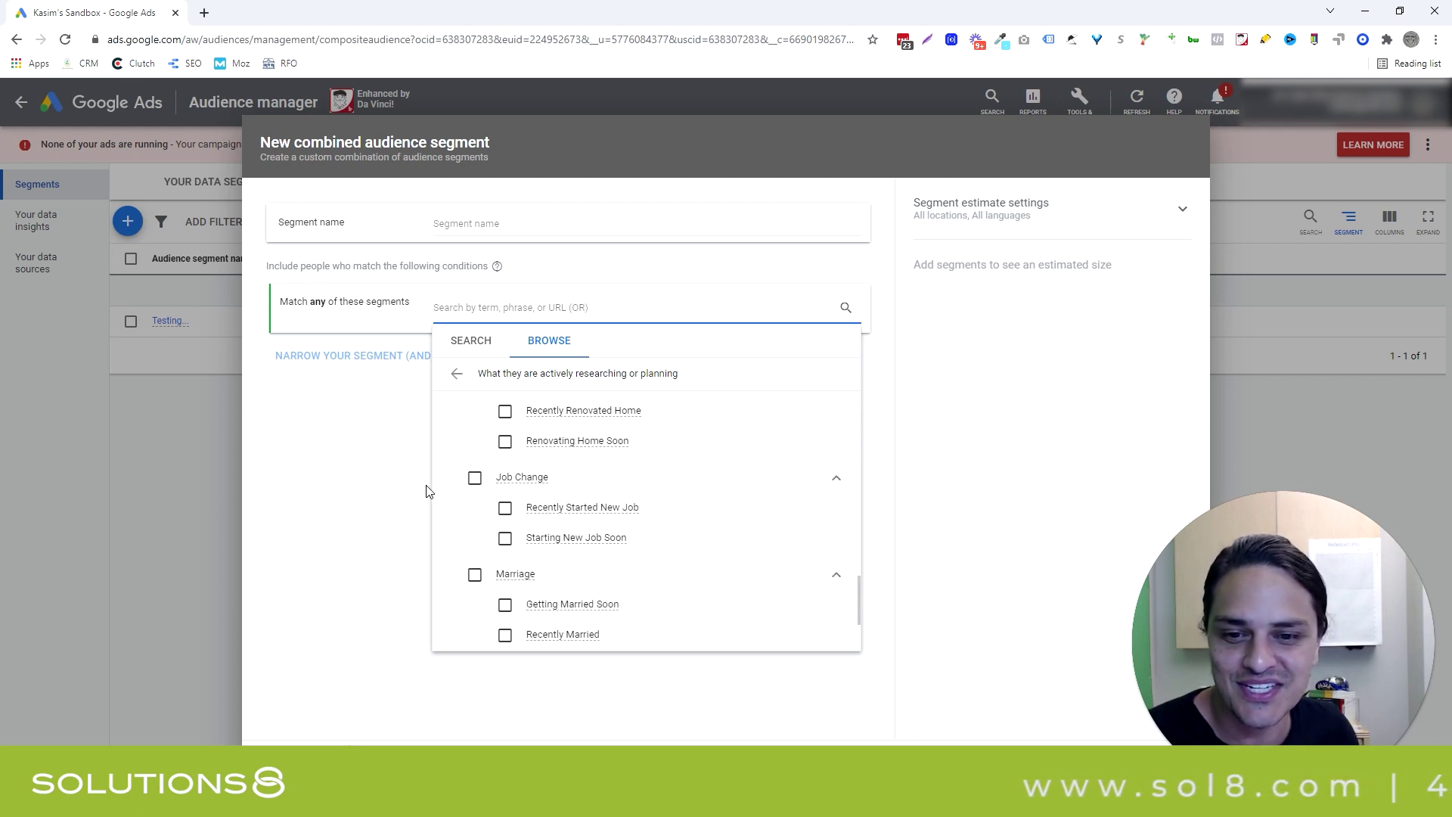
scroll(446, 498, "down", 2)
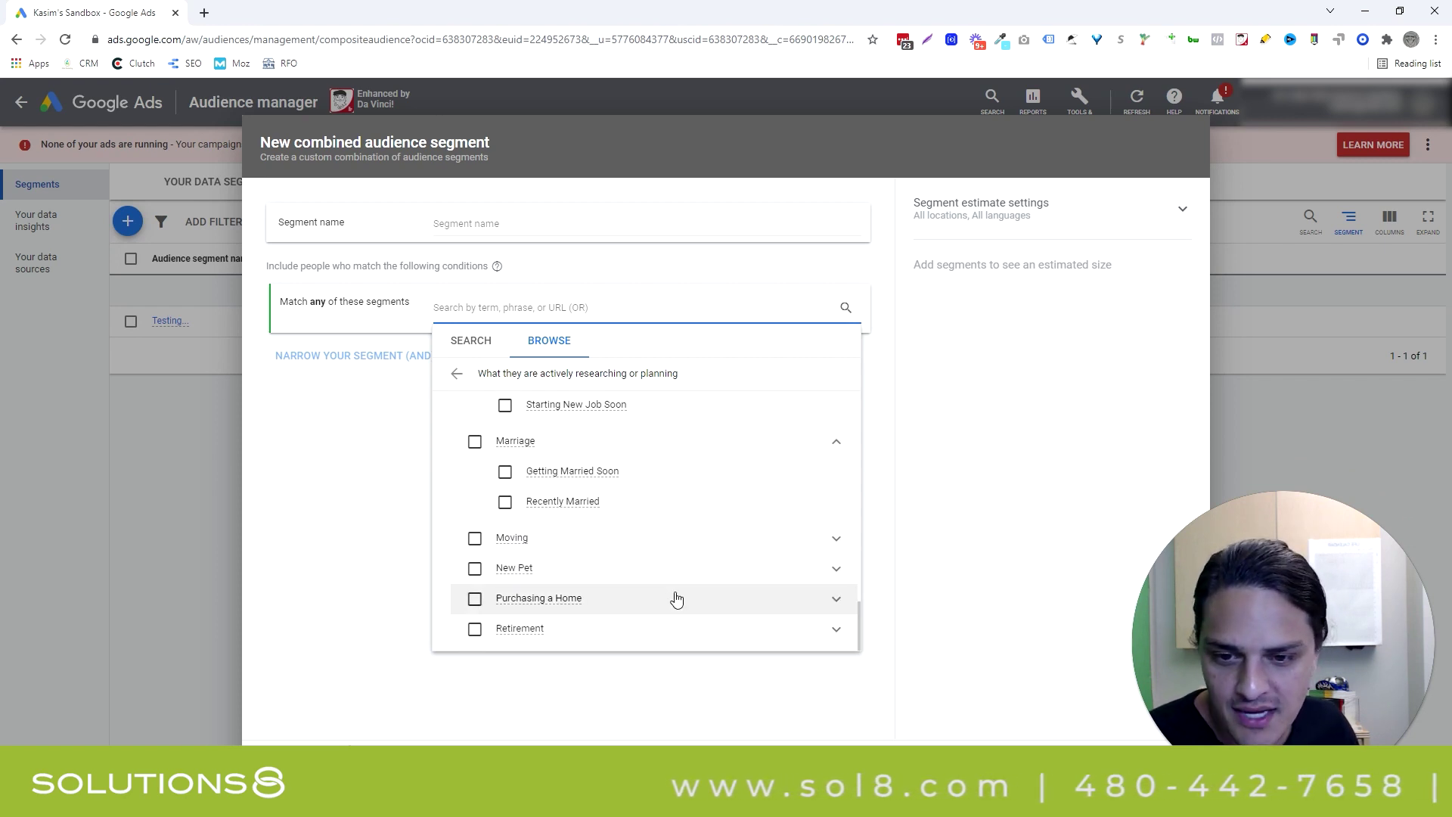
left_click(836, 600)
scroll(751, 585, "down", 1)
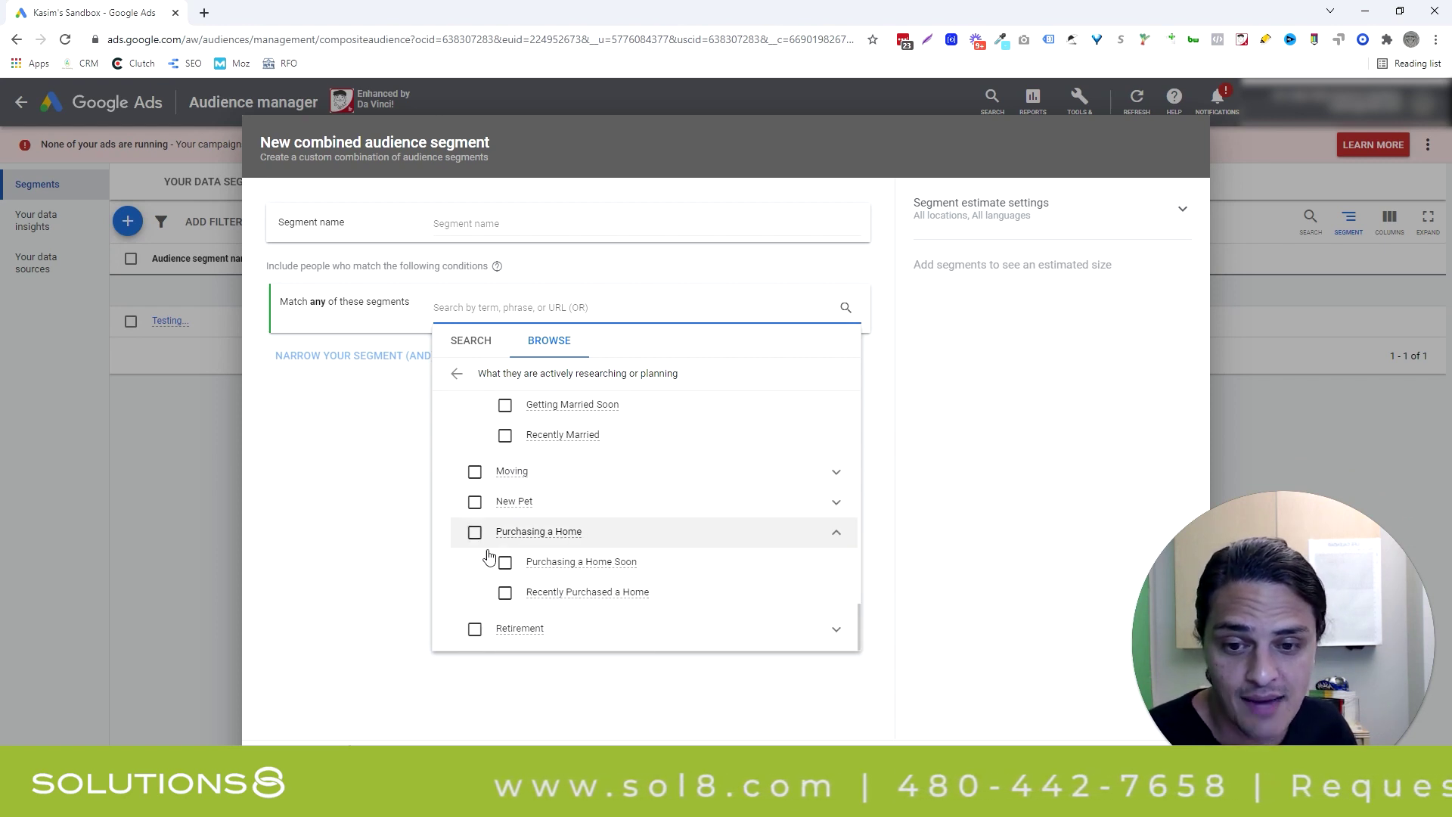
scroll(538, 563, "up", 15)
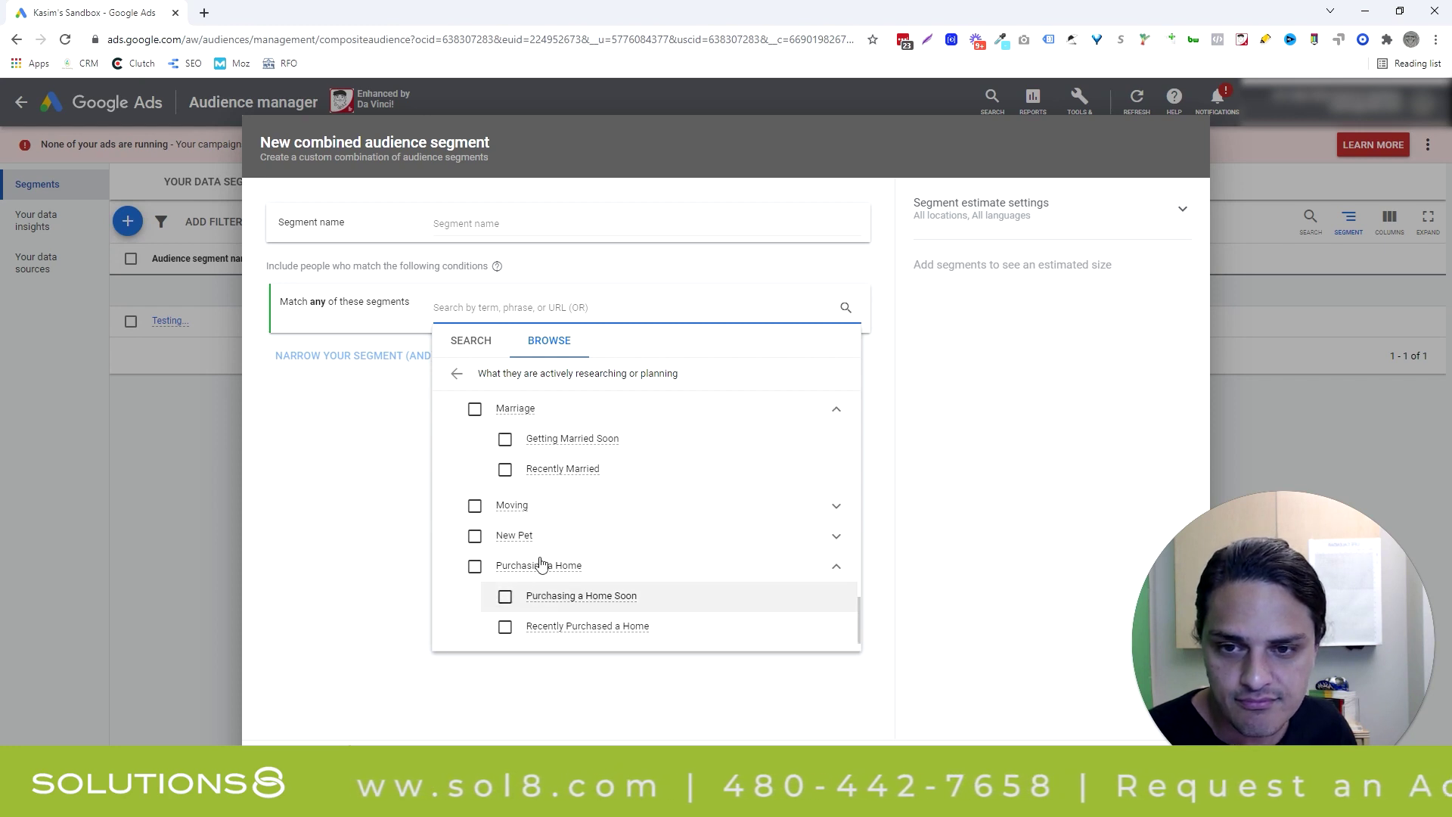
left_click(458, 375)
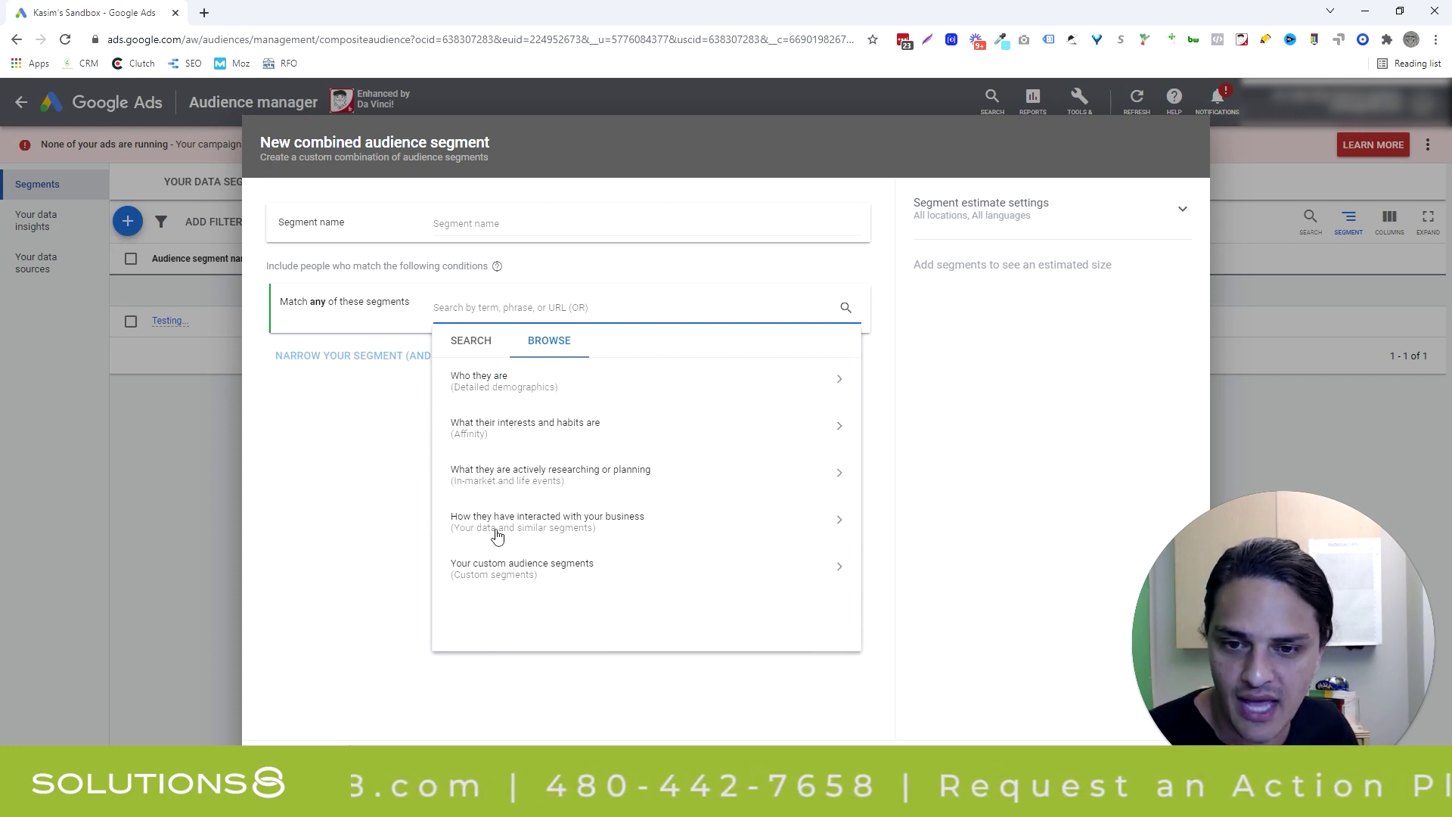
left_click(579, 433)
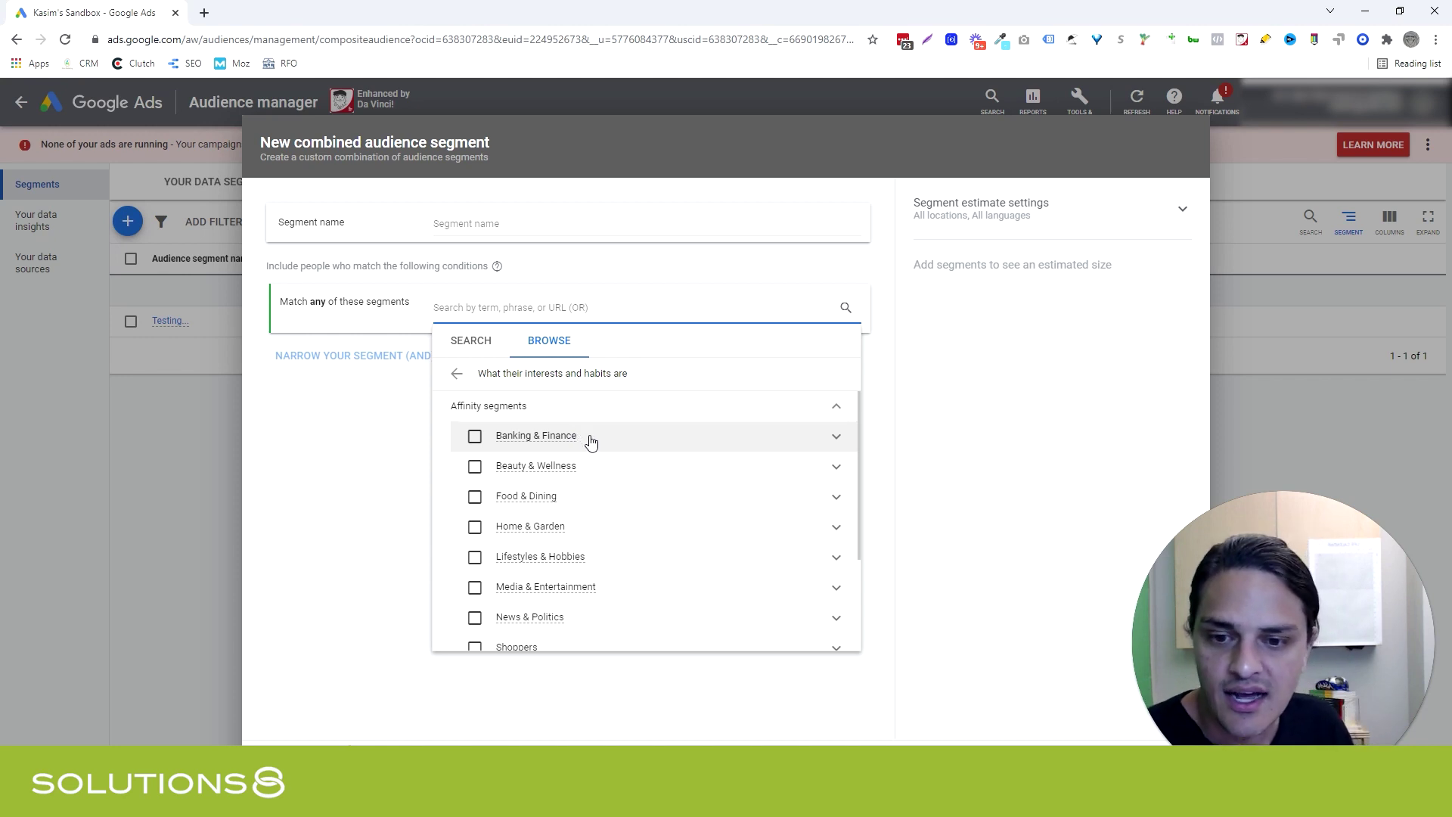
Peek at Banking & Finance, then expand Food & Dining and its Cooking Enthusiasts group.
scroll(590, 443, "down", 2)
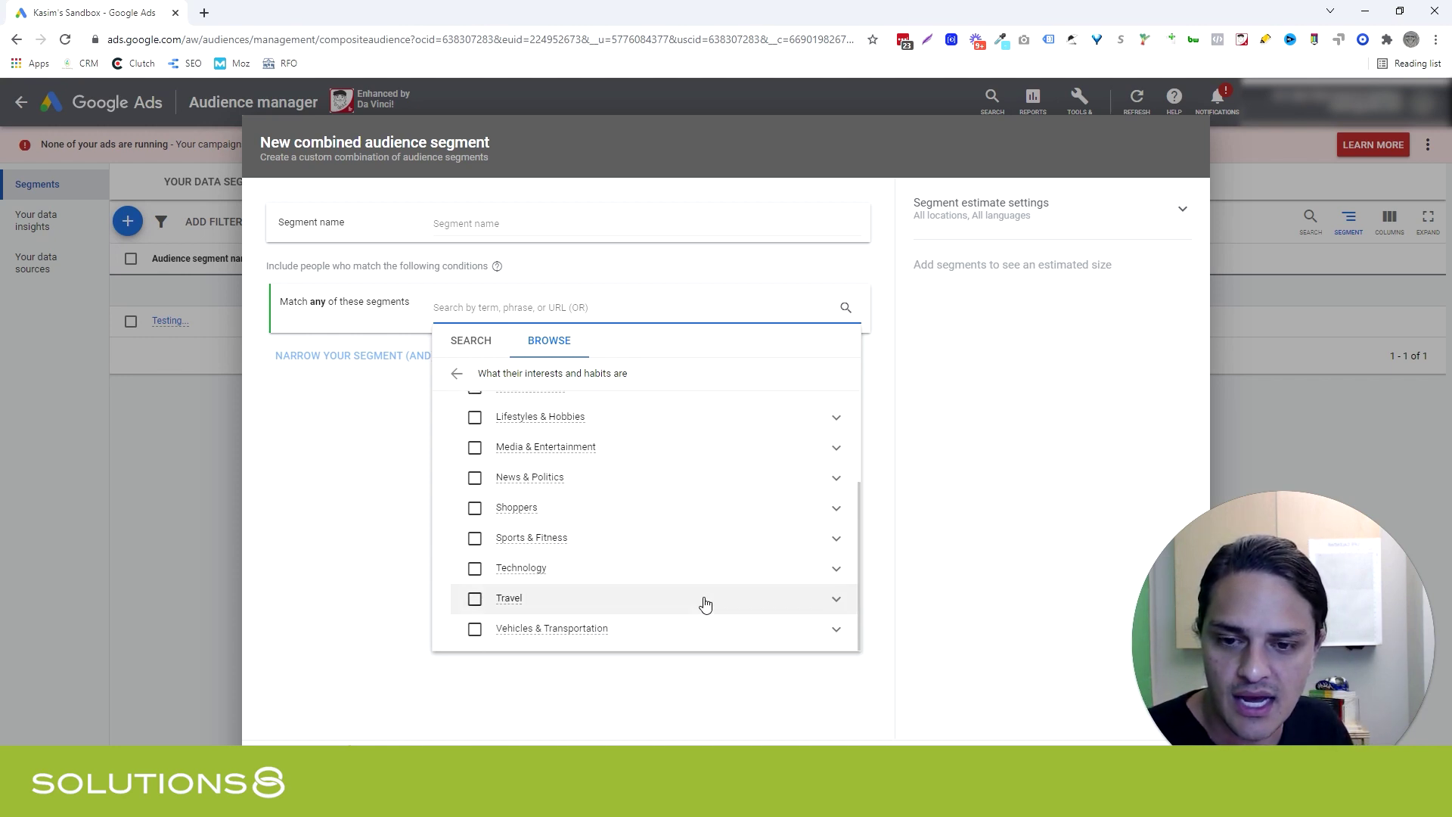
scroll(701, 600, "up", 3)
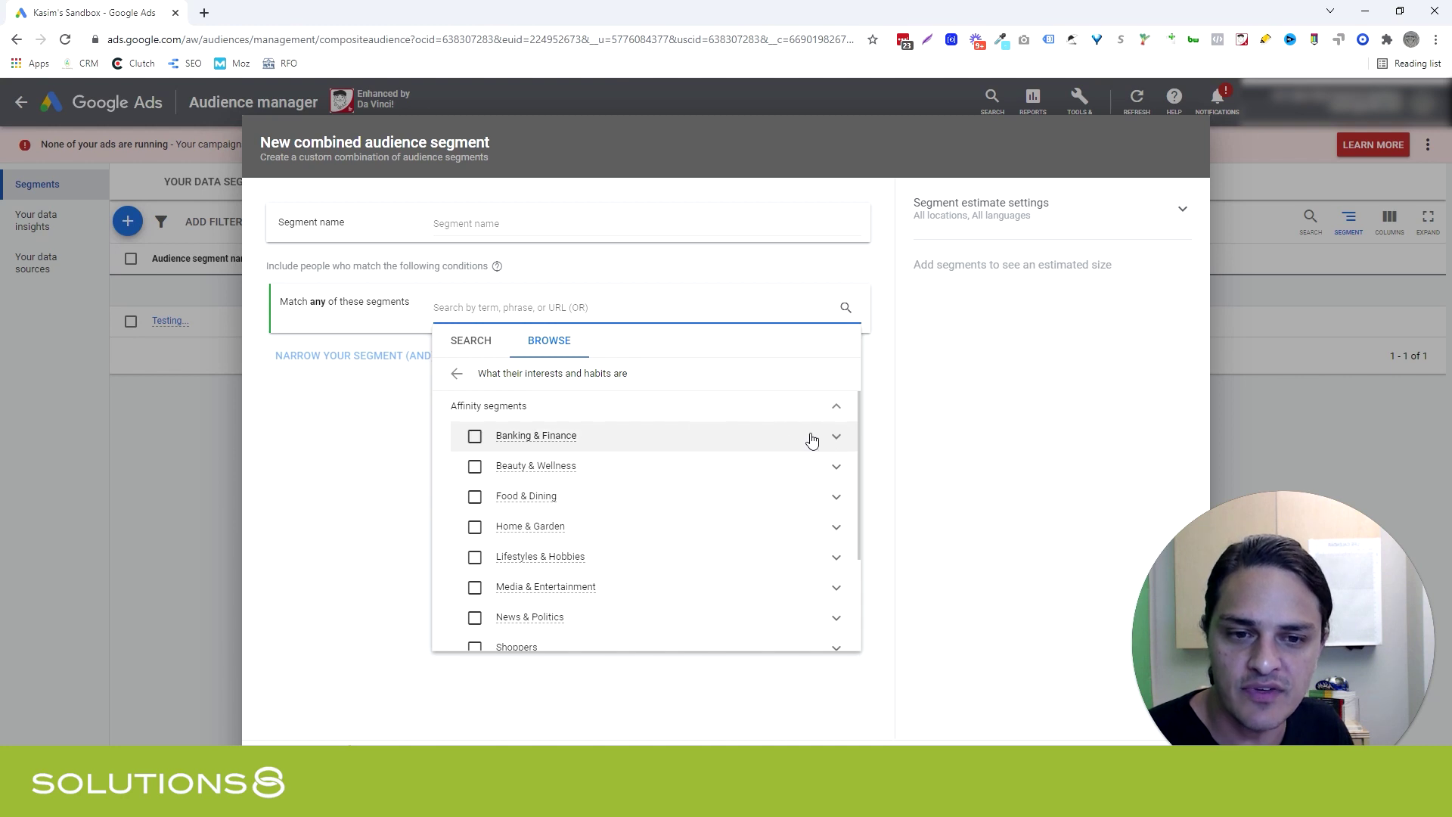
left_click(837, 437)
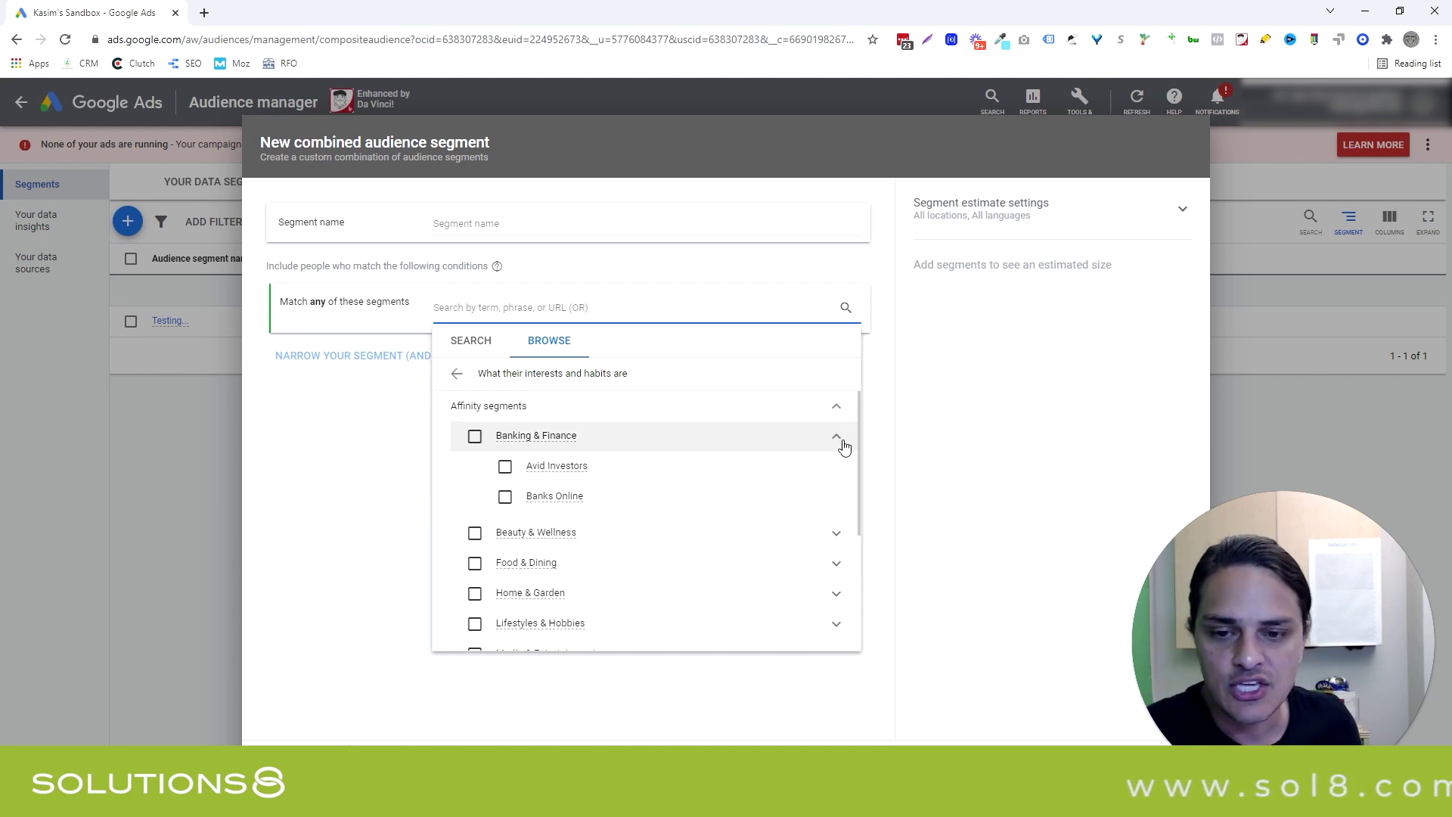
left_click(837, 437)
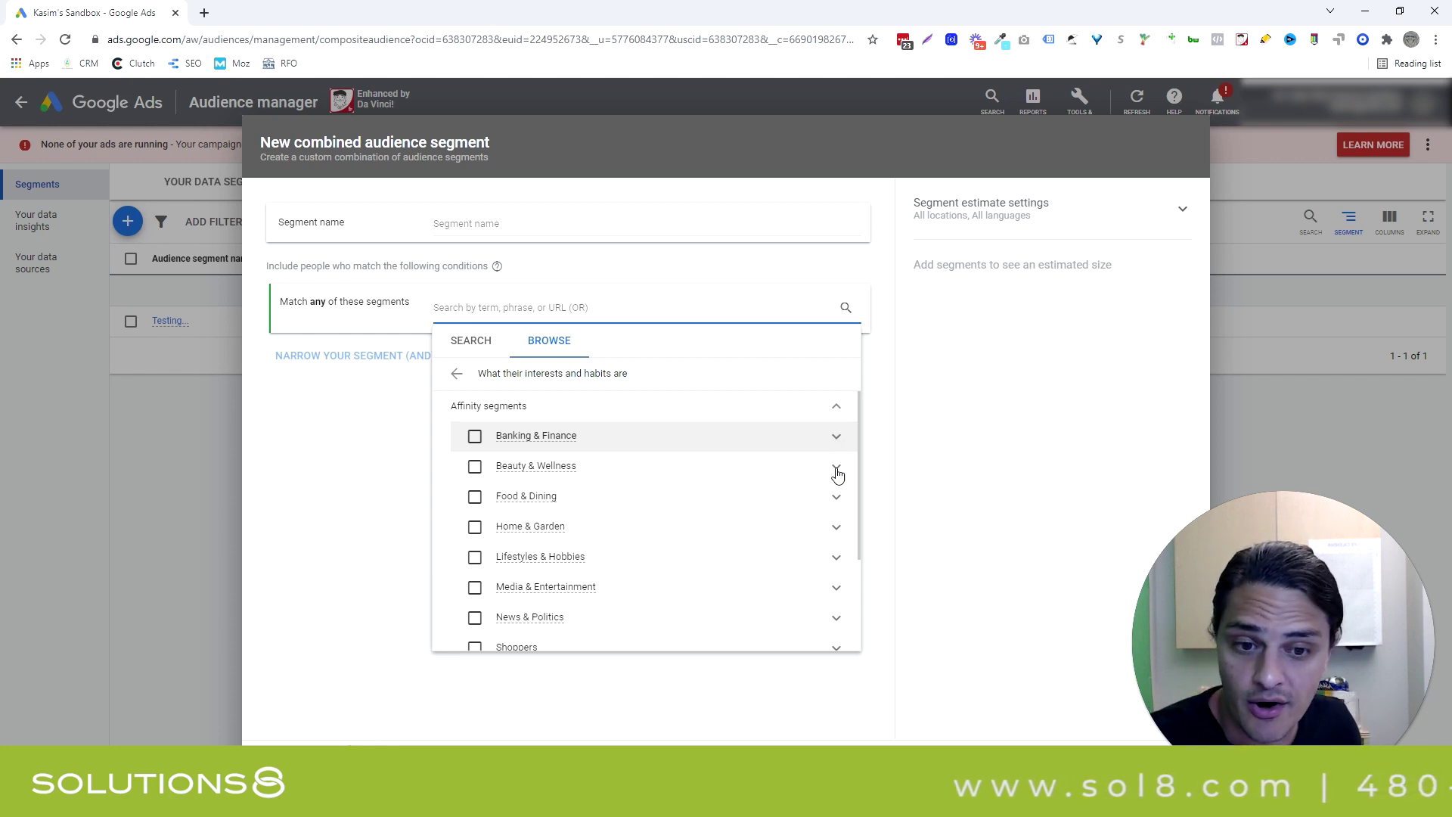
left_click(836, 497)
scroll(800, 514, "down", 2)
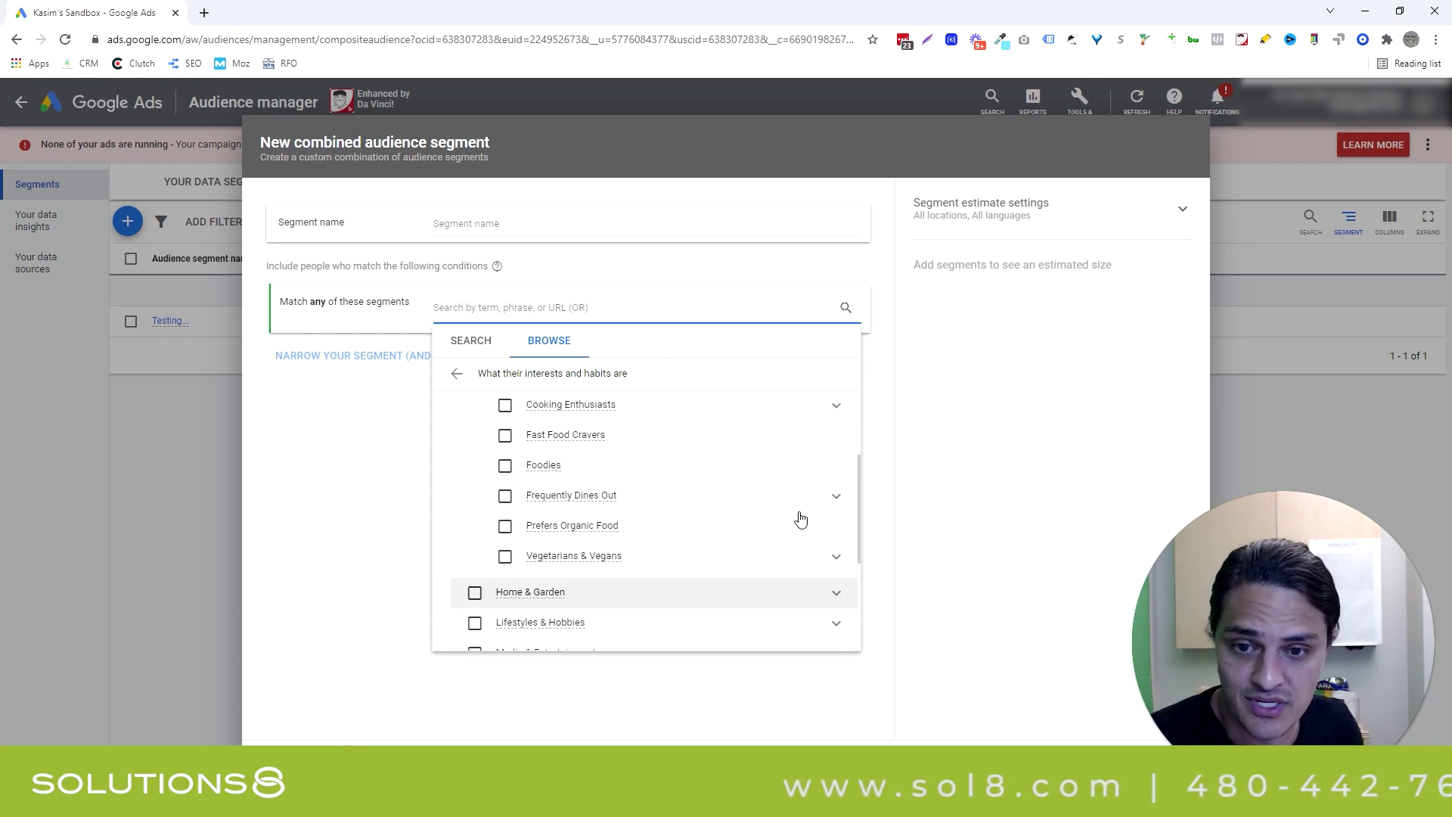
scroll(800, 514, "up", 1)
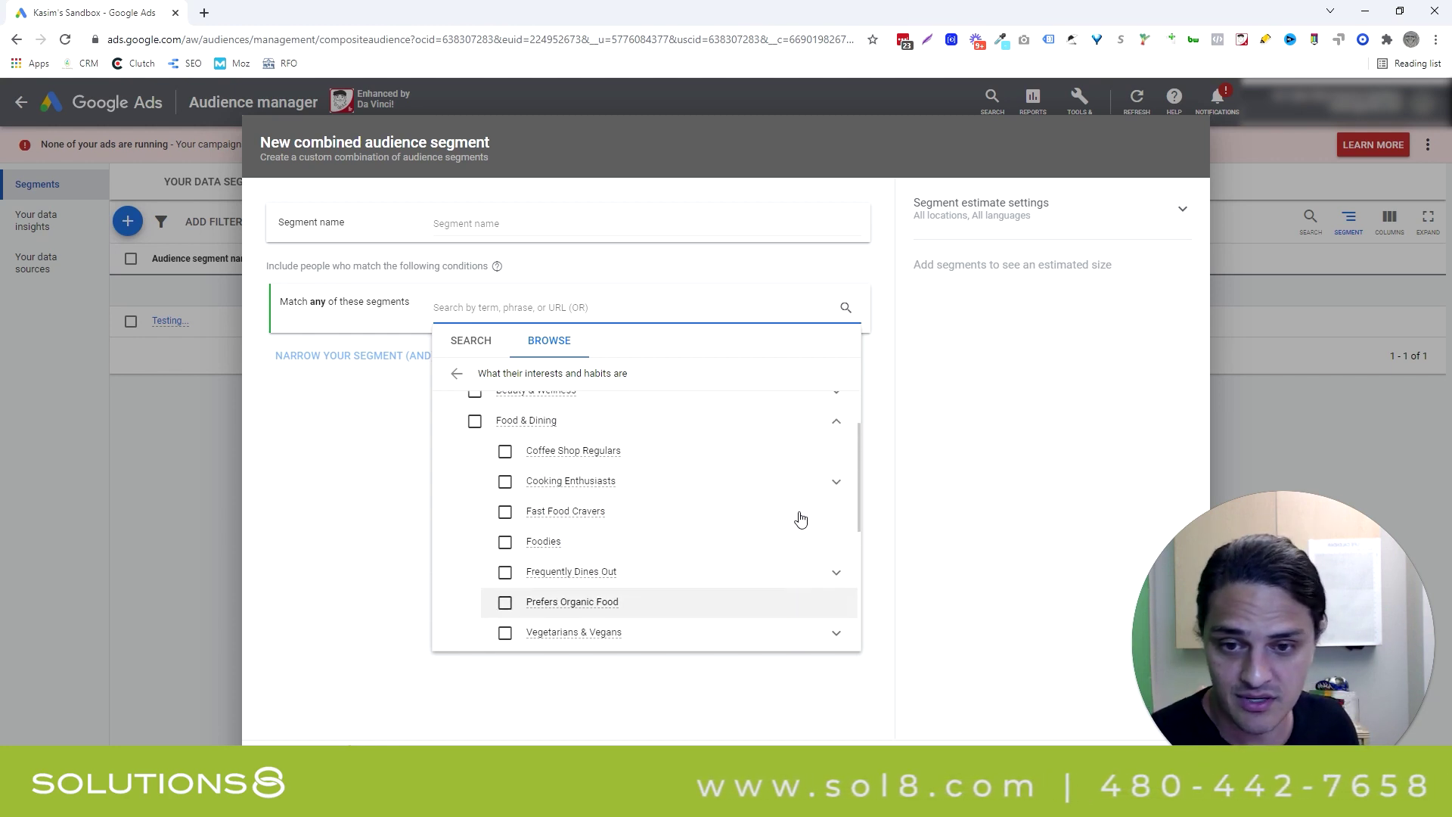
left_click(835, 484)
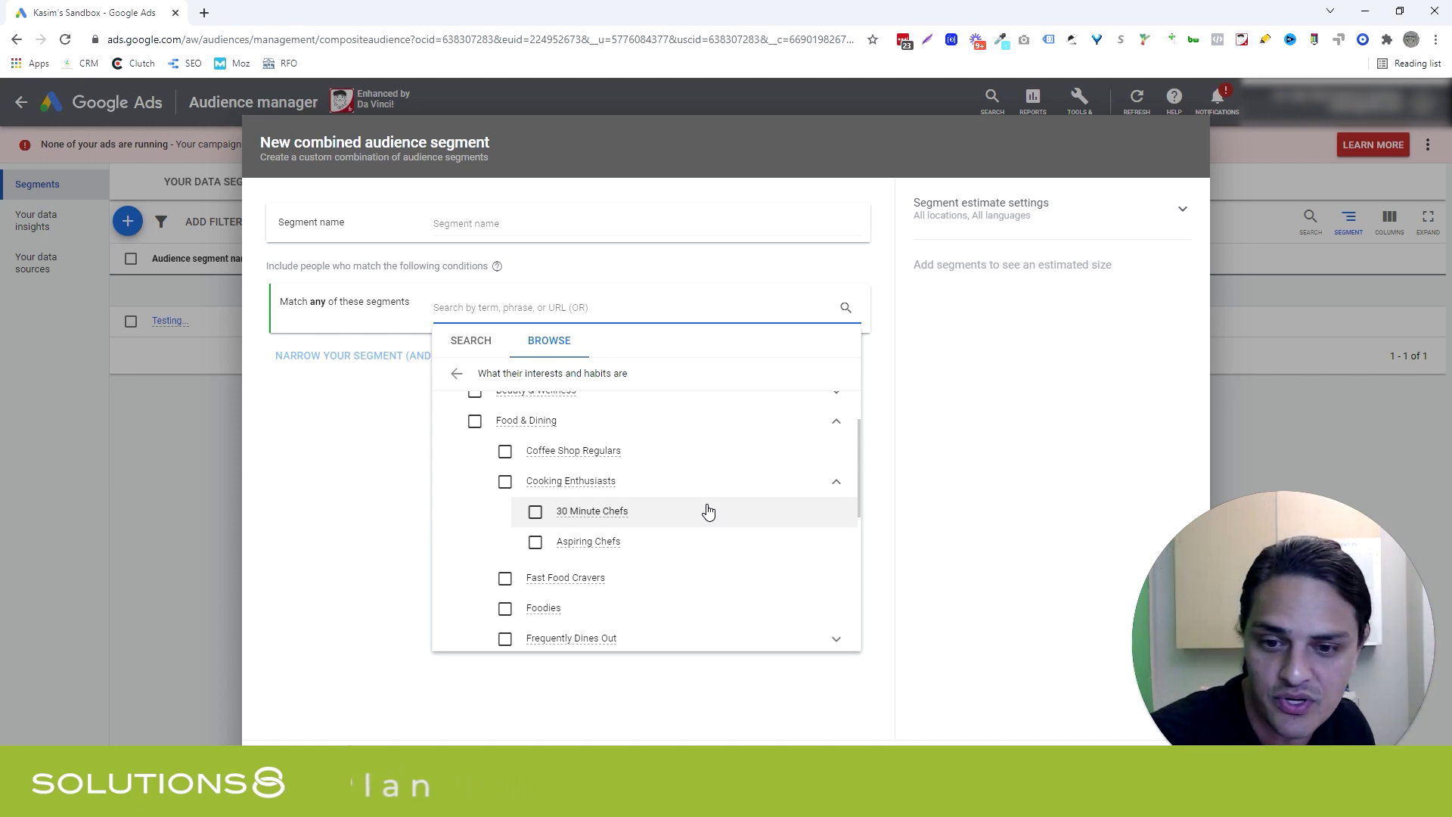
scroll(709, 512, "down", 2)
mouse_move(532, 461)
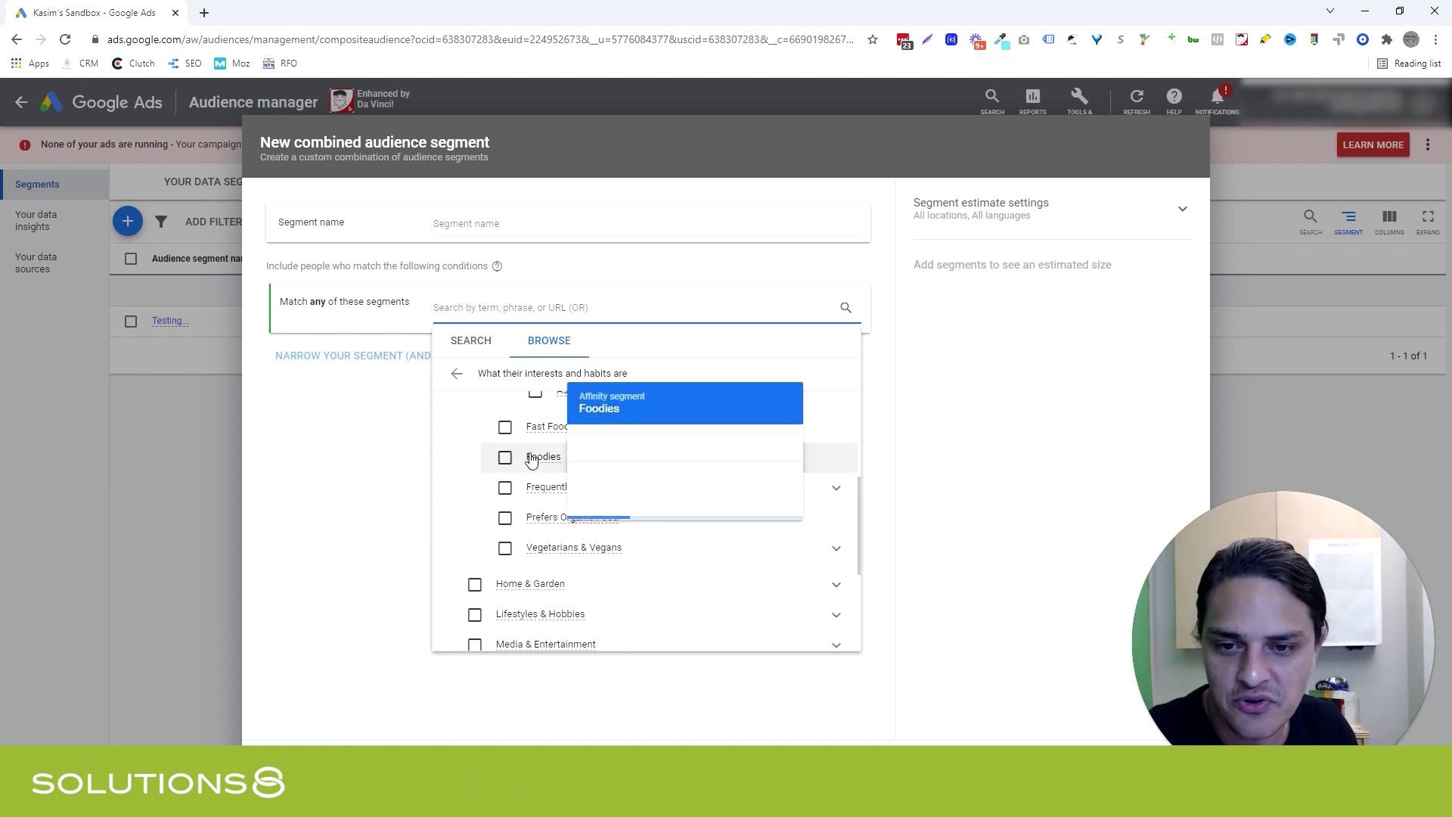
scroll(532, 462, "down", 2)
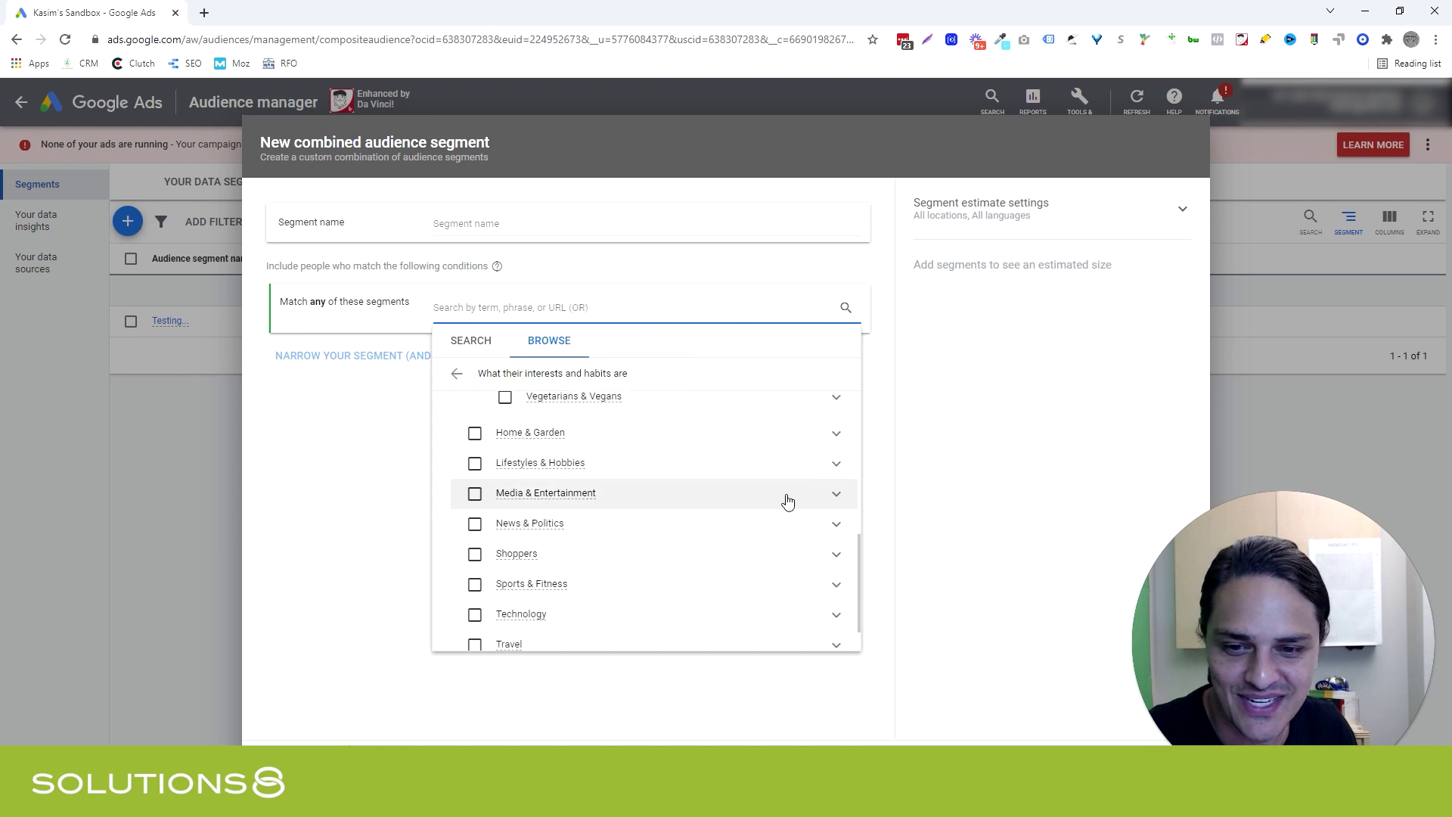
scroll(768, 558, "up", 8)
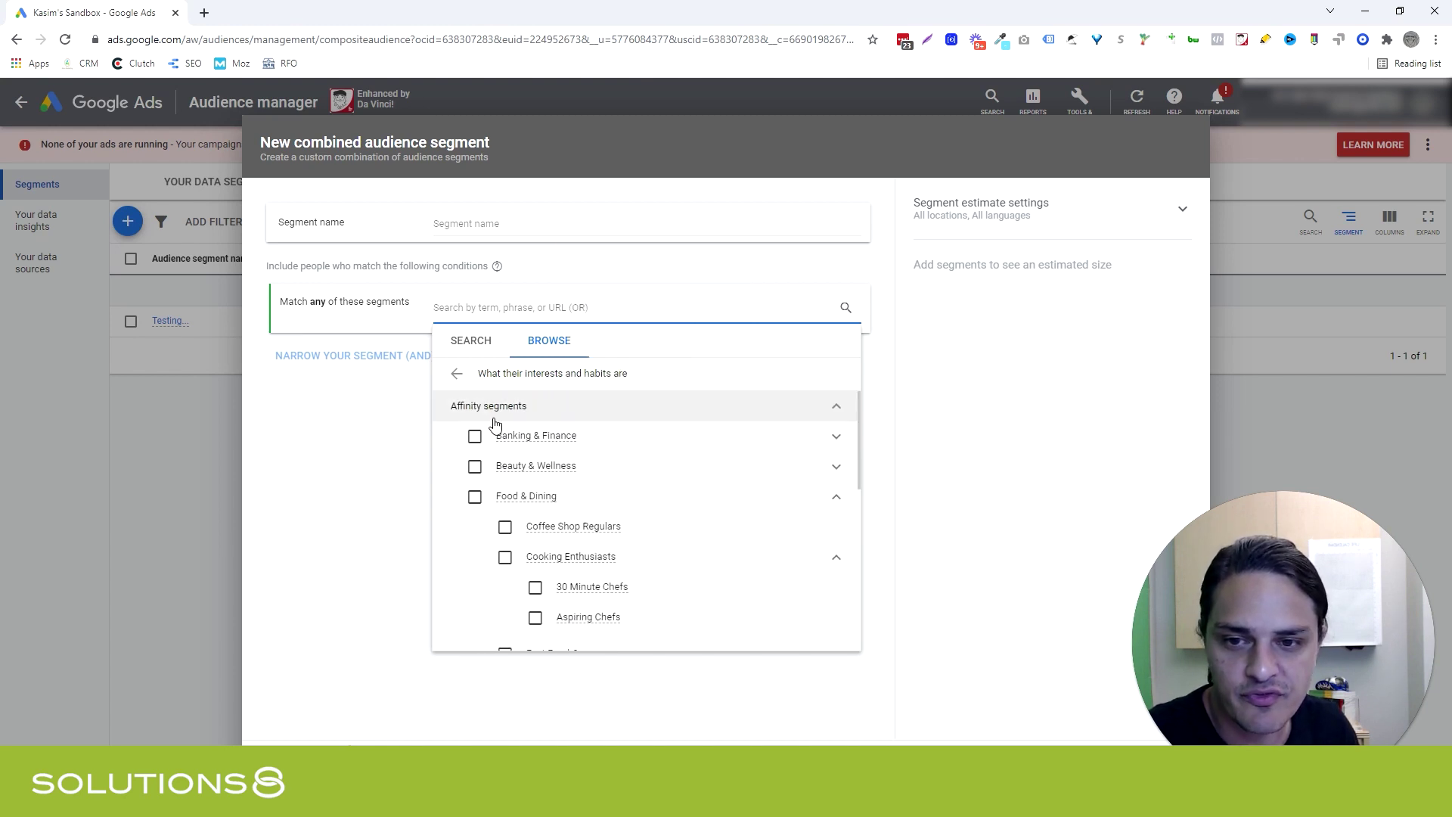
Browse detailed demographics Employment options (Company Size, Industry), then close the segment browser.
left_click(458, 373)
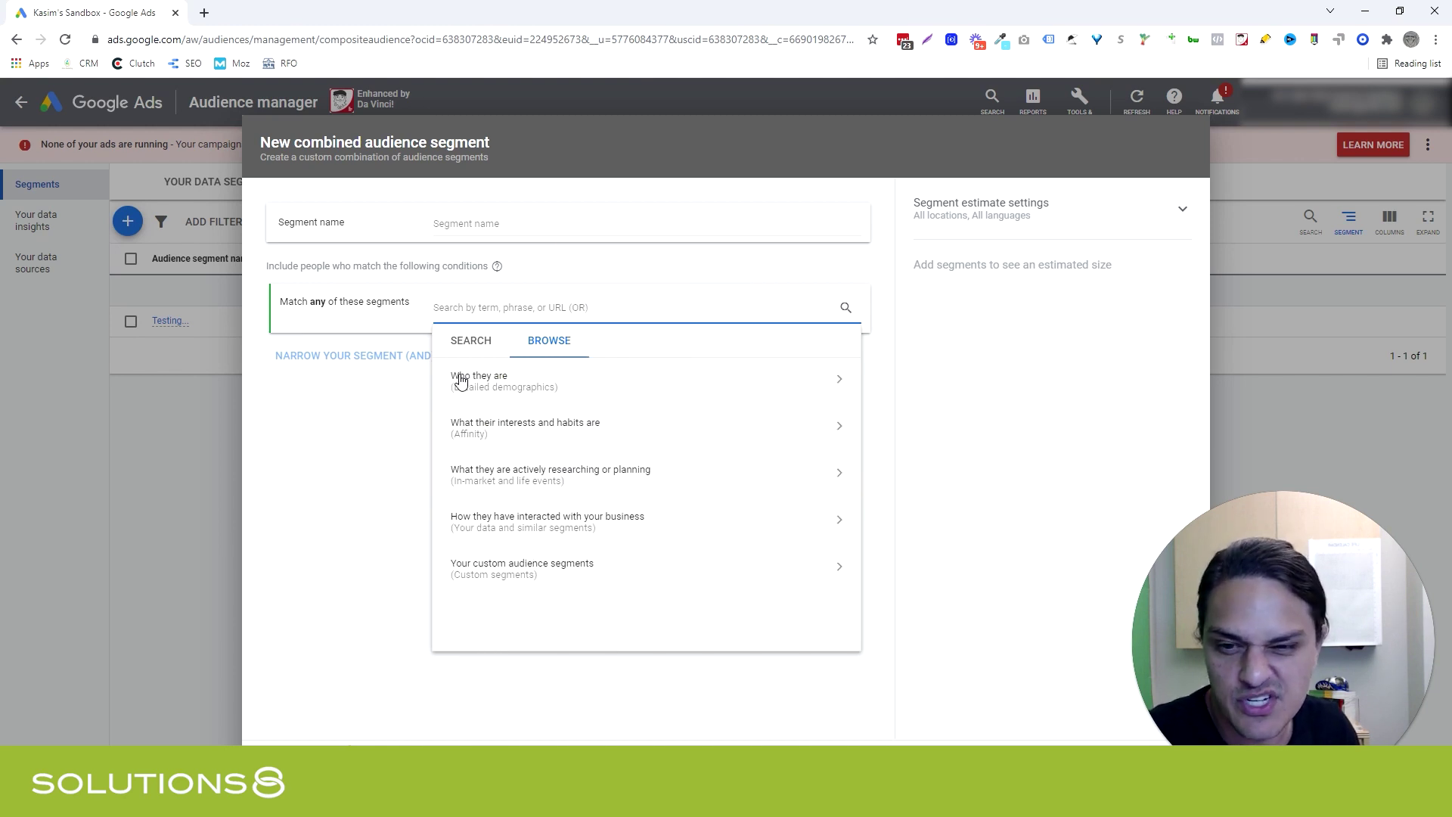
left_click(546, 394)
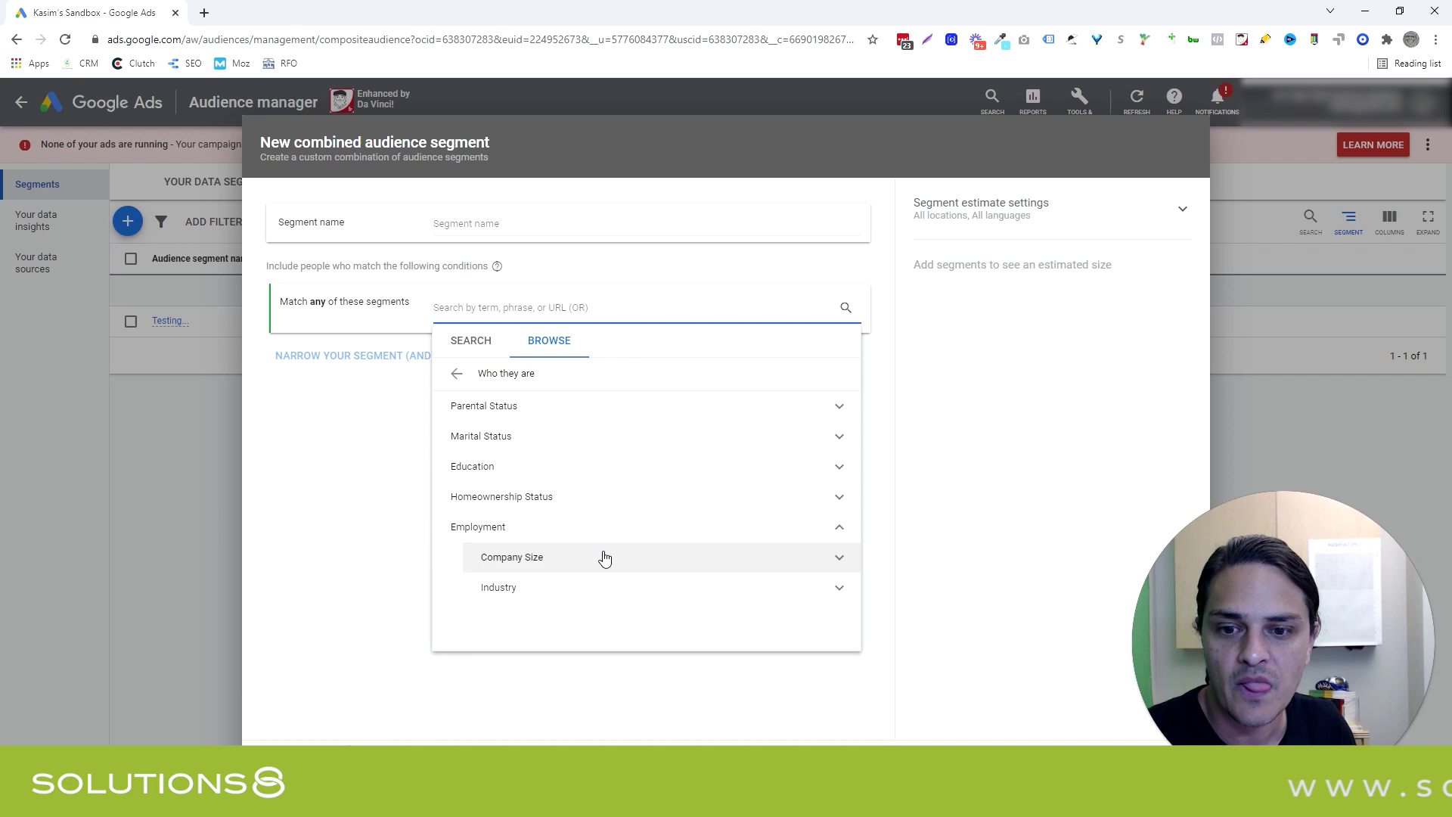
left_click(606, 558)
scroll(605, 575, "down", 1)
left_click(786, 513)
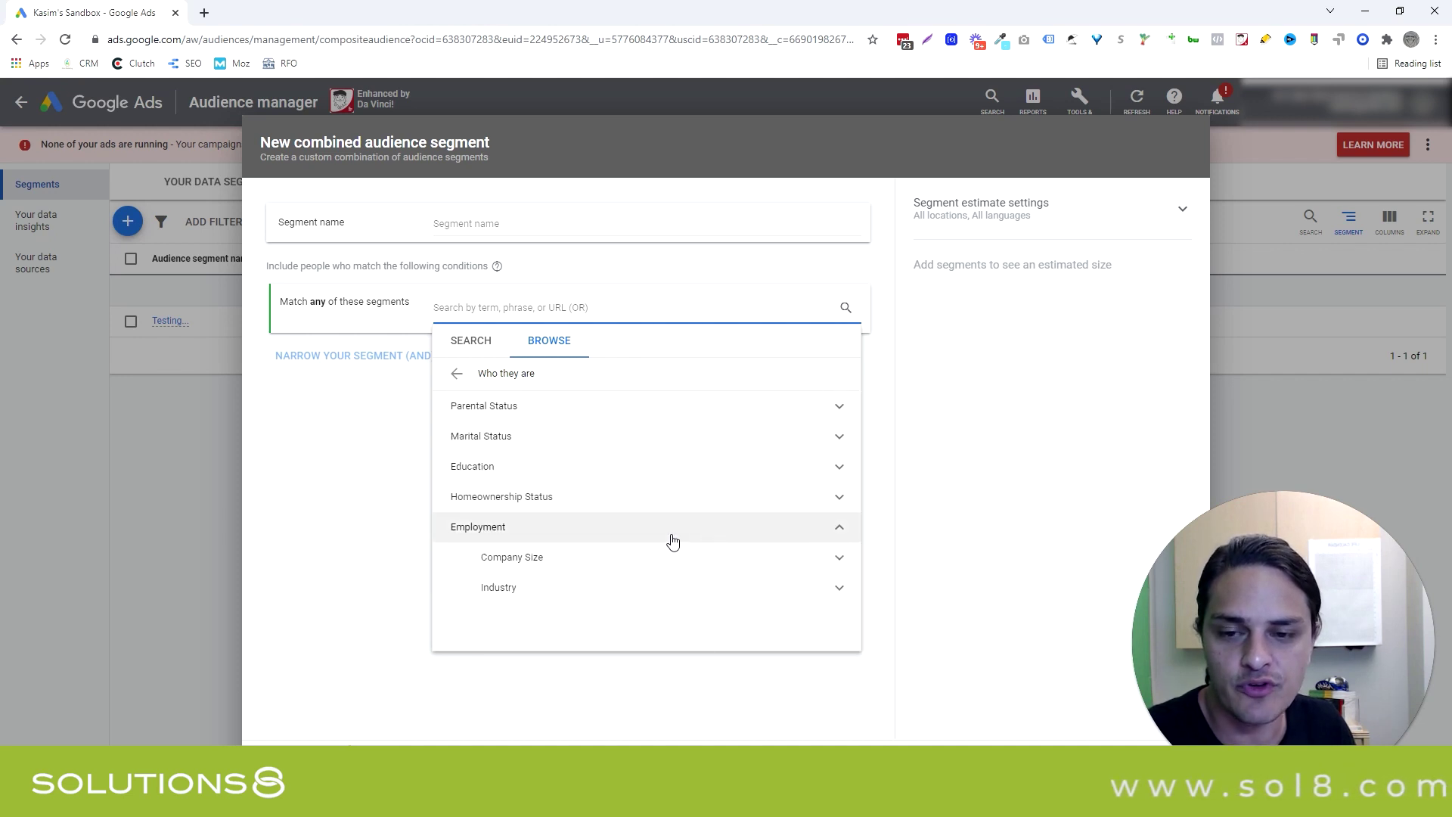
left_click(598, 589)
scroll(596, 600, "down", 1)
scroll(599, 596, "up", 1)
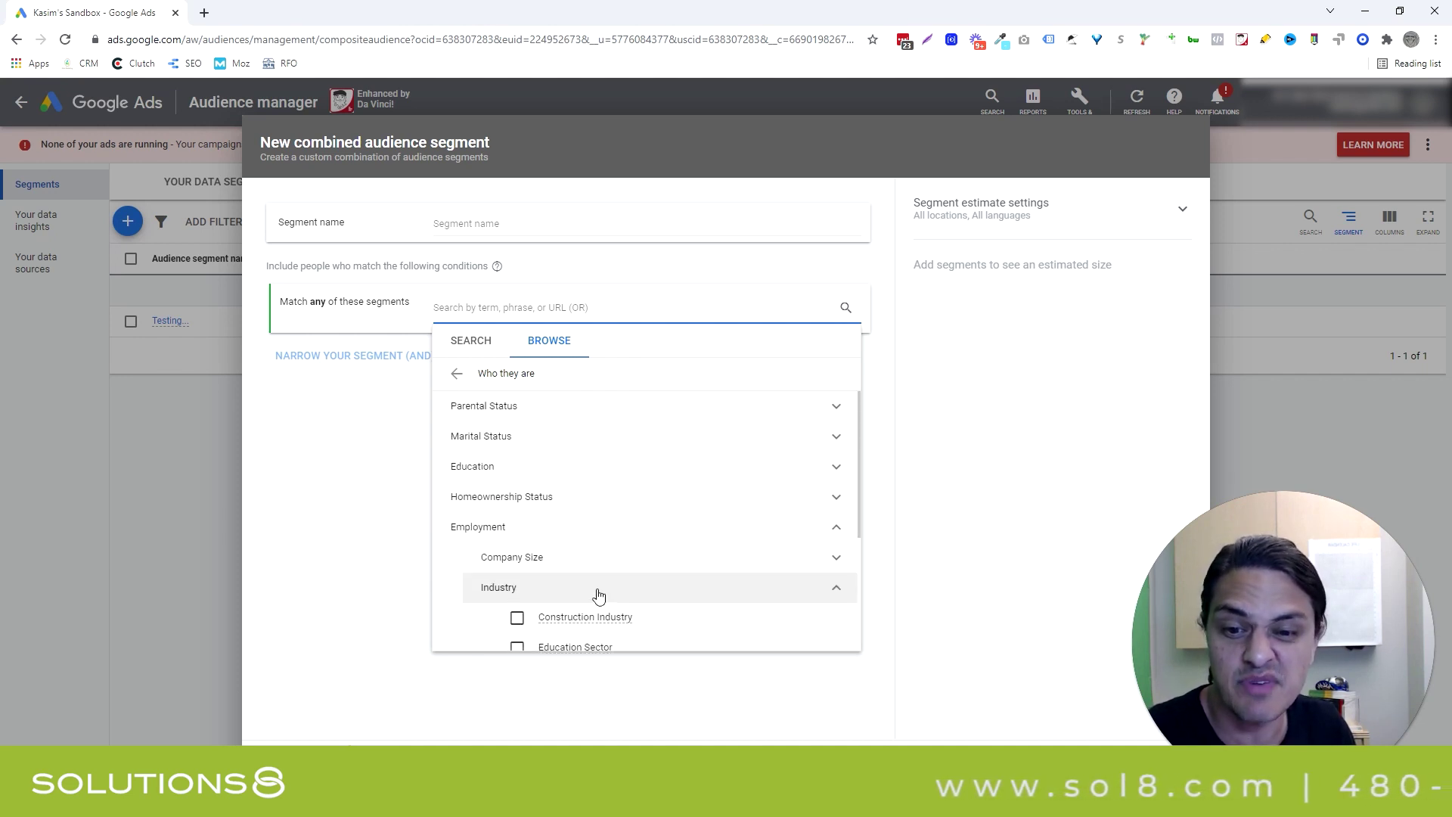
left_click(641, 588)
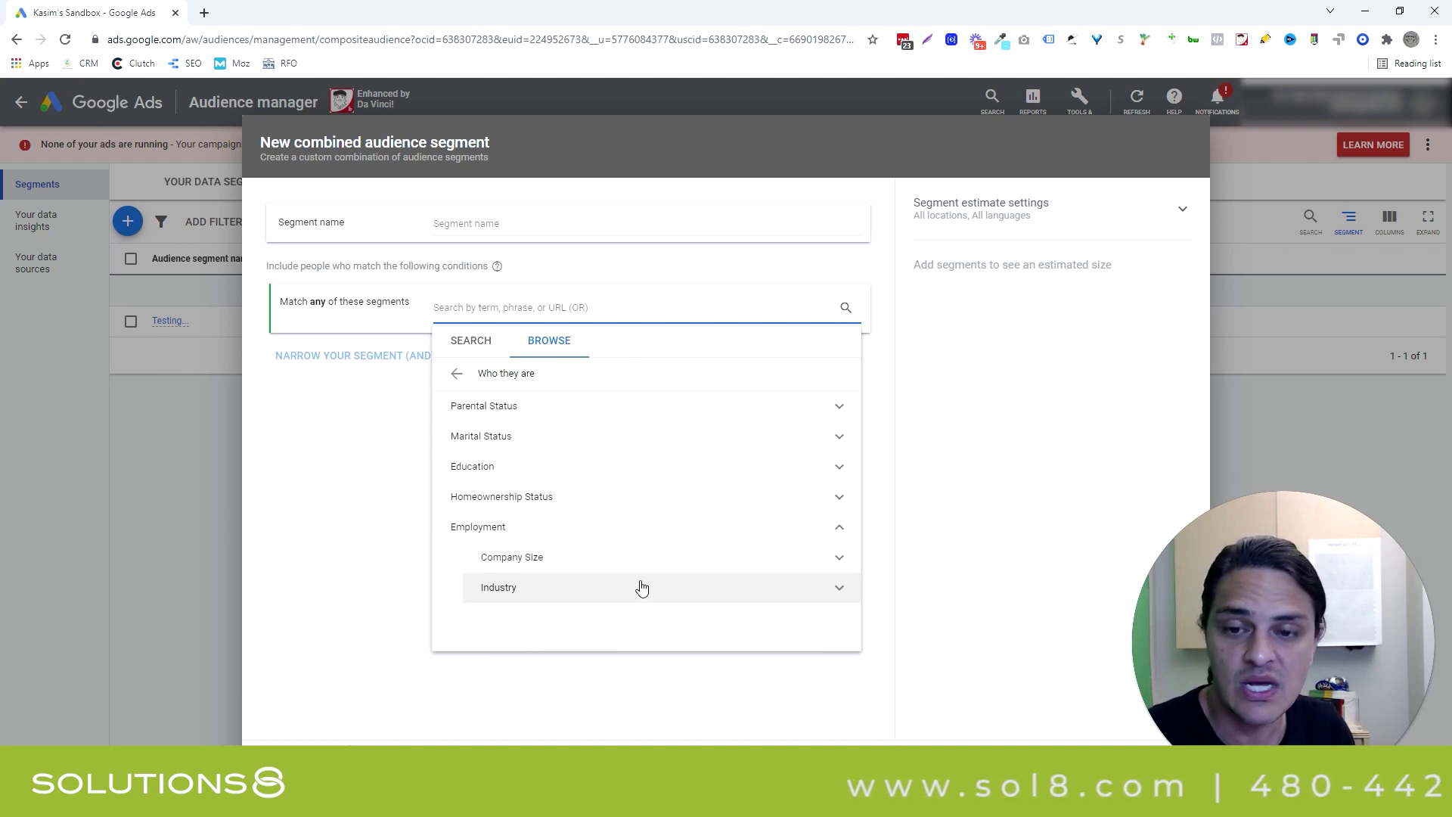
left_click(760, 527)
left_click(459, 373)
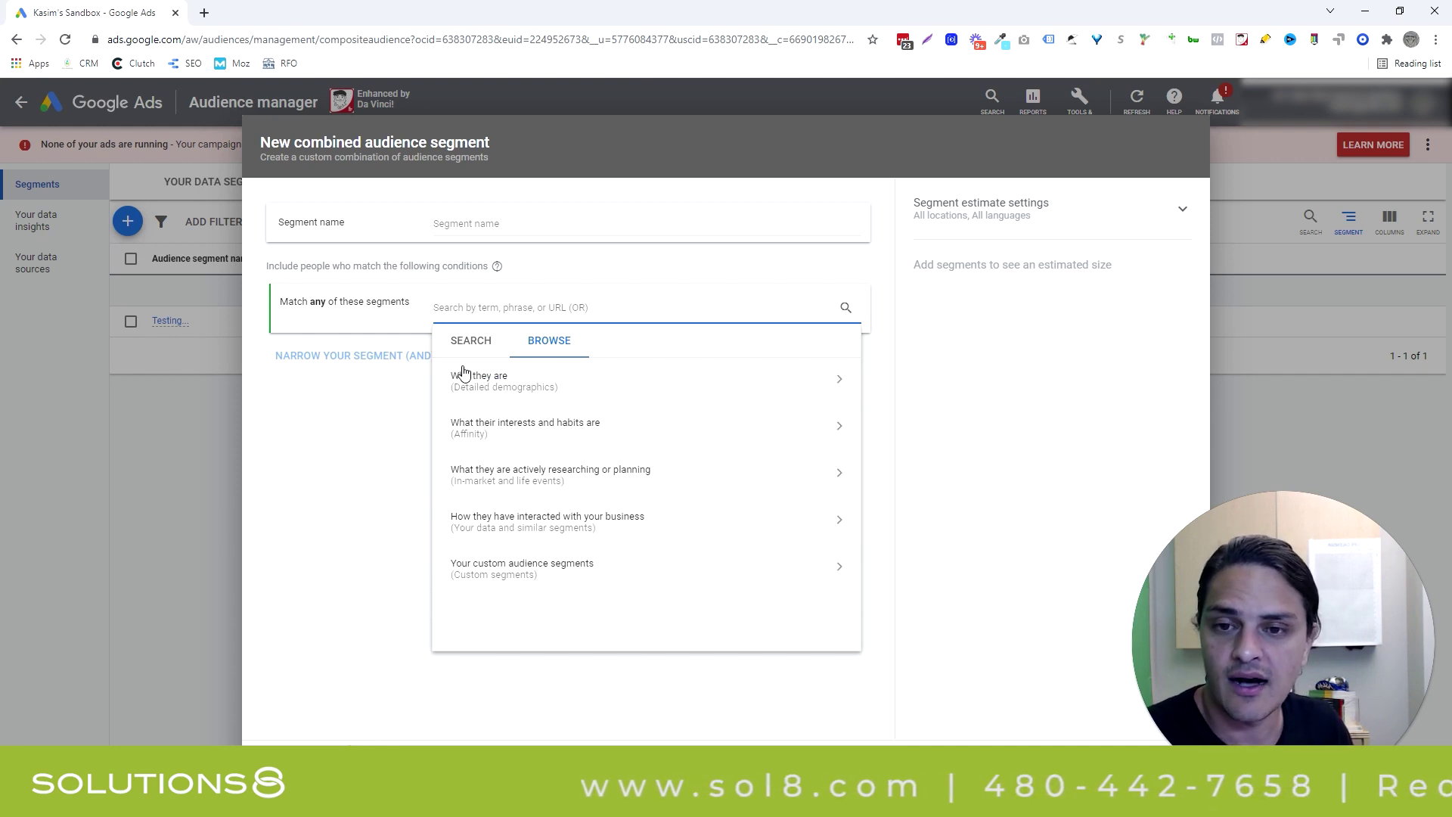
left_click(393, 409)
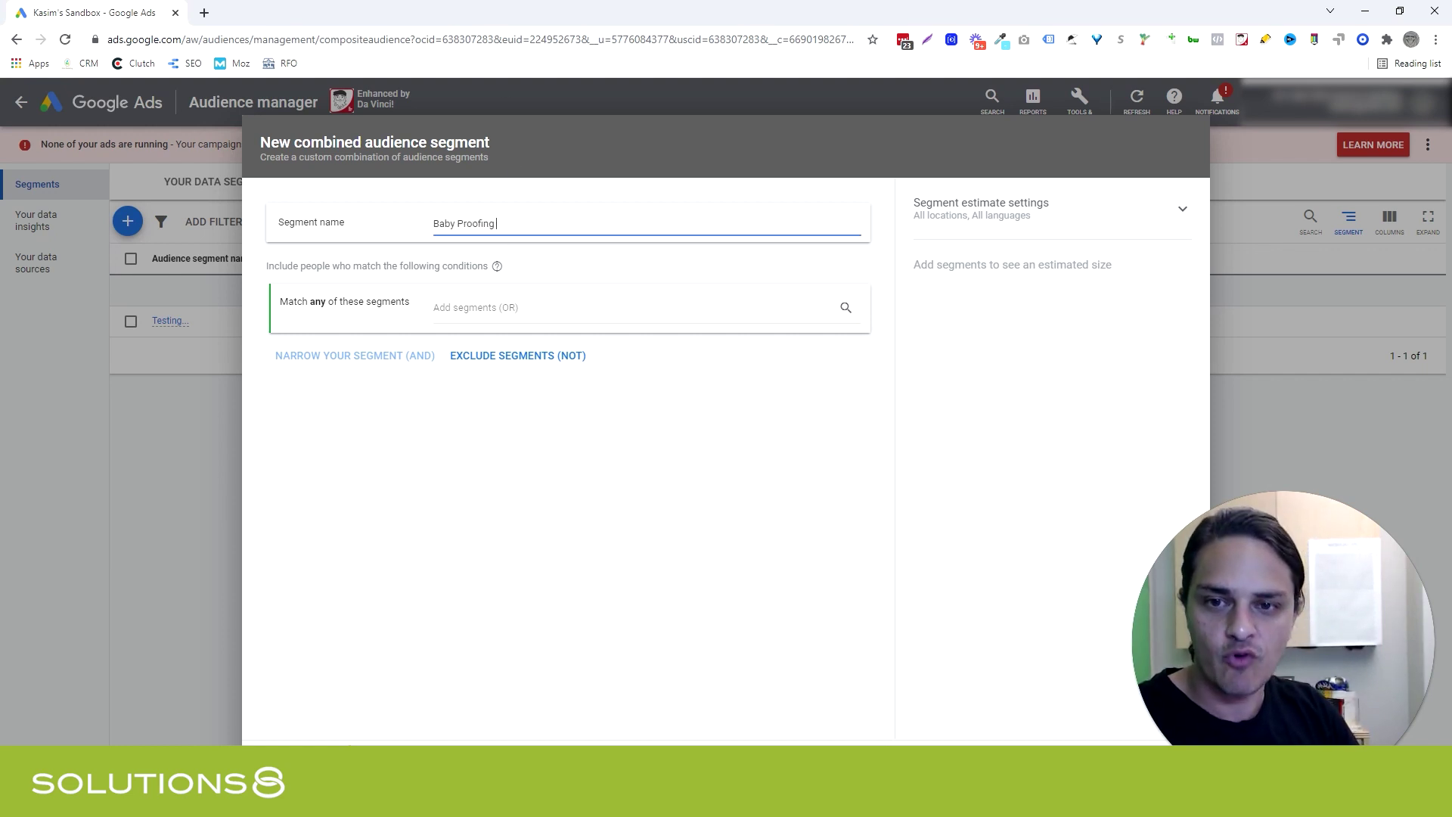
Search 'home impr' and include Home Improvement and General Contracting & Remodeling Services.
left_click(477, 308)
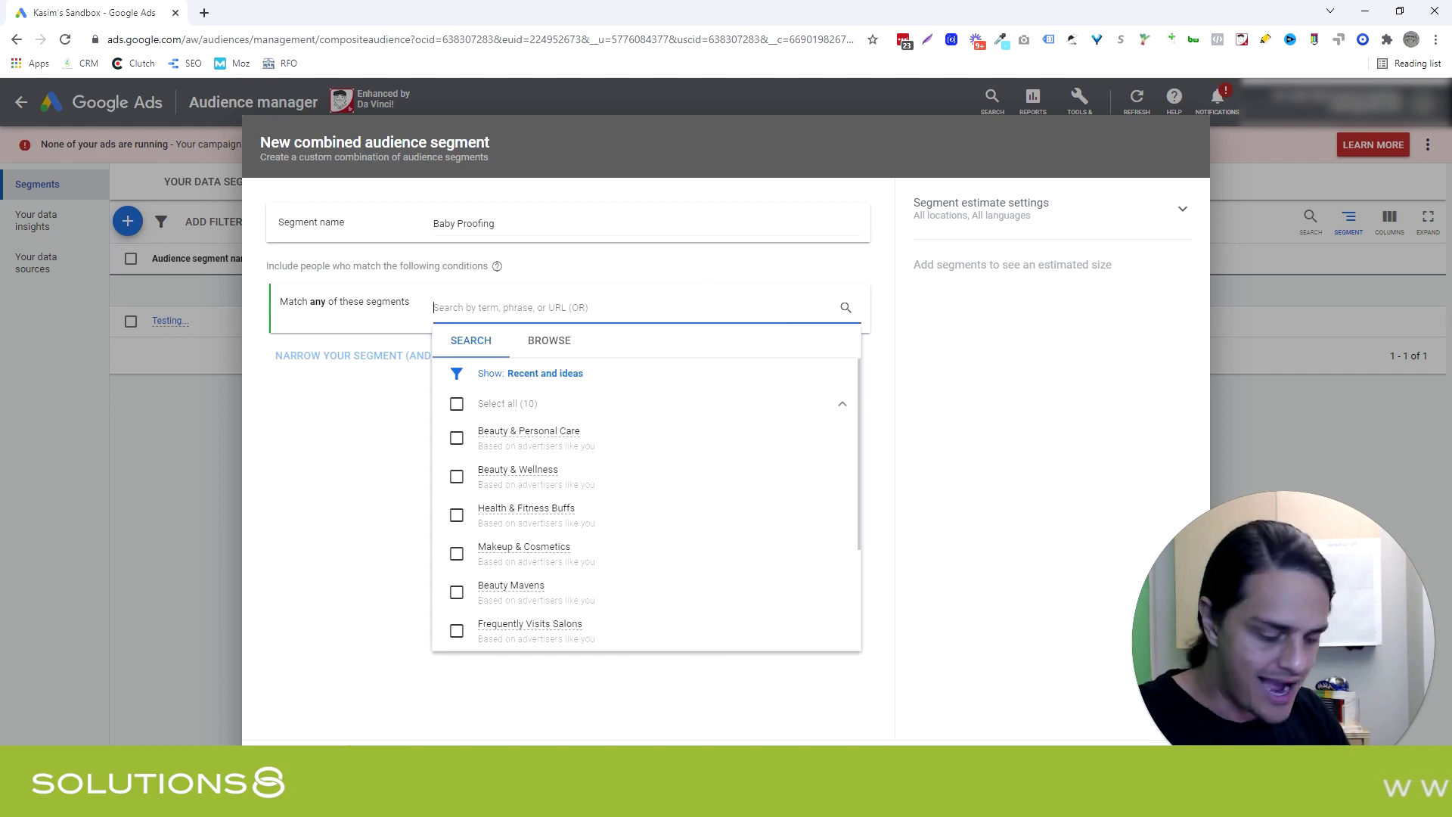
type("home improvement")
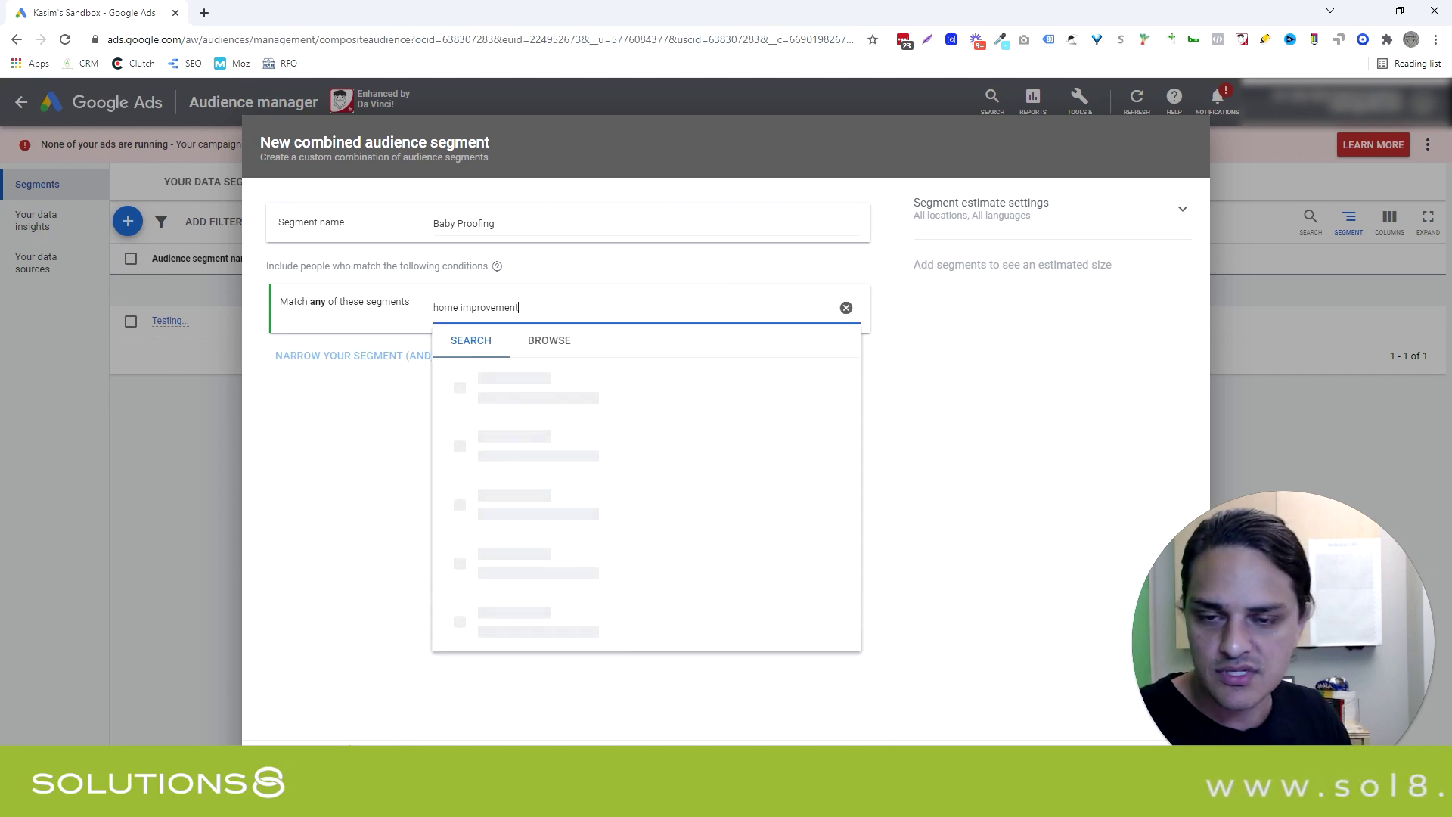
left_click(456, 412)
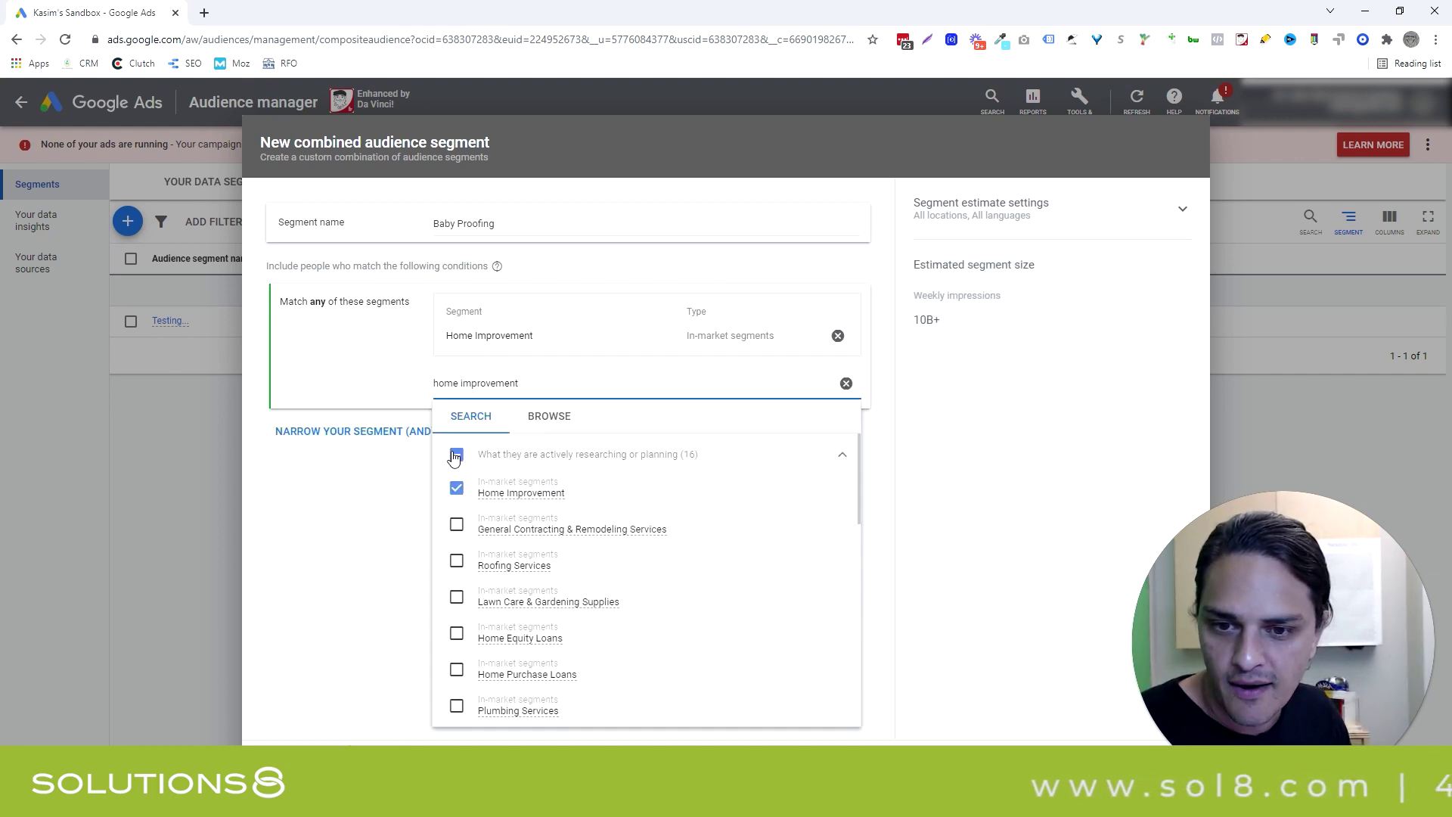
left_click(456, 525)
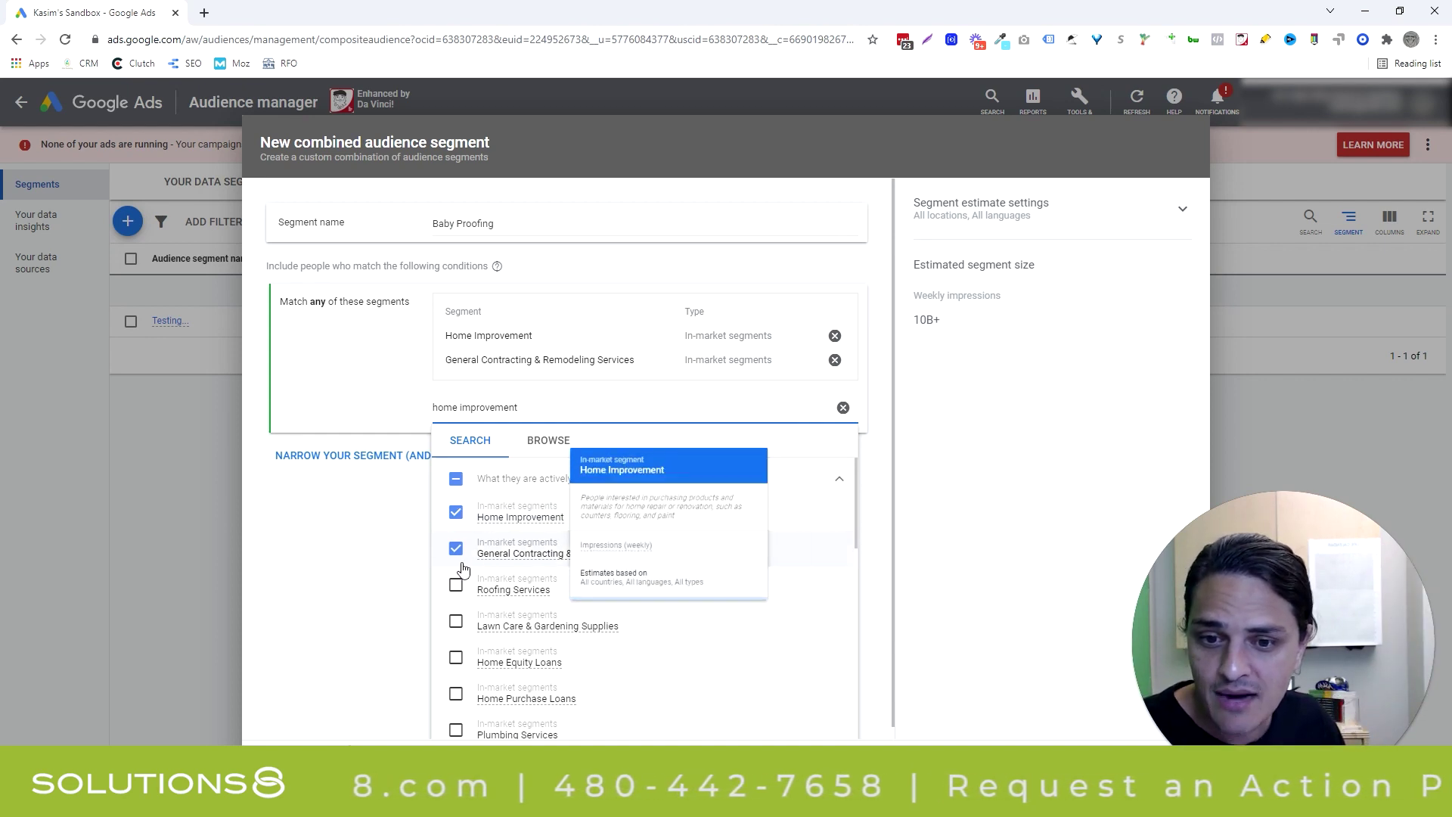
mouse_move(575, 550)
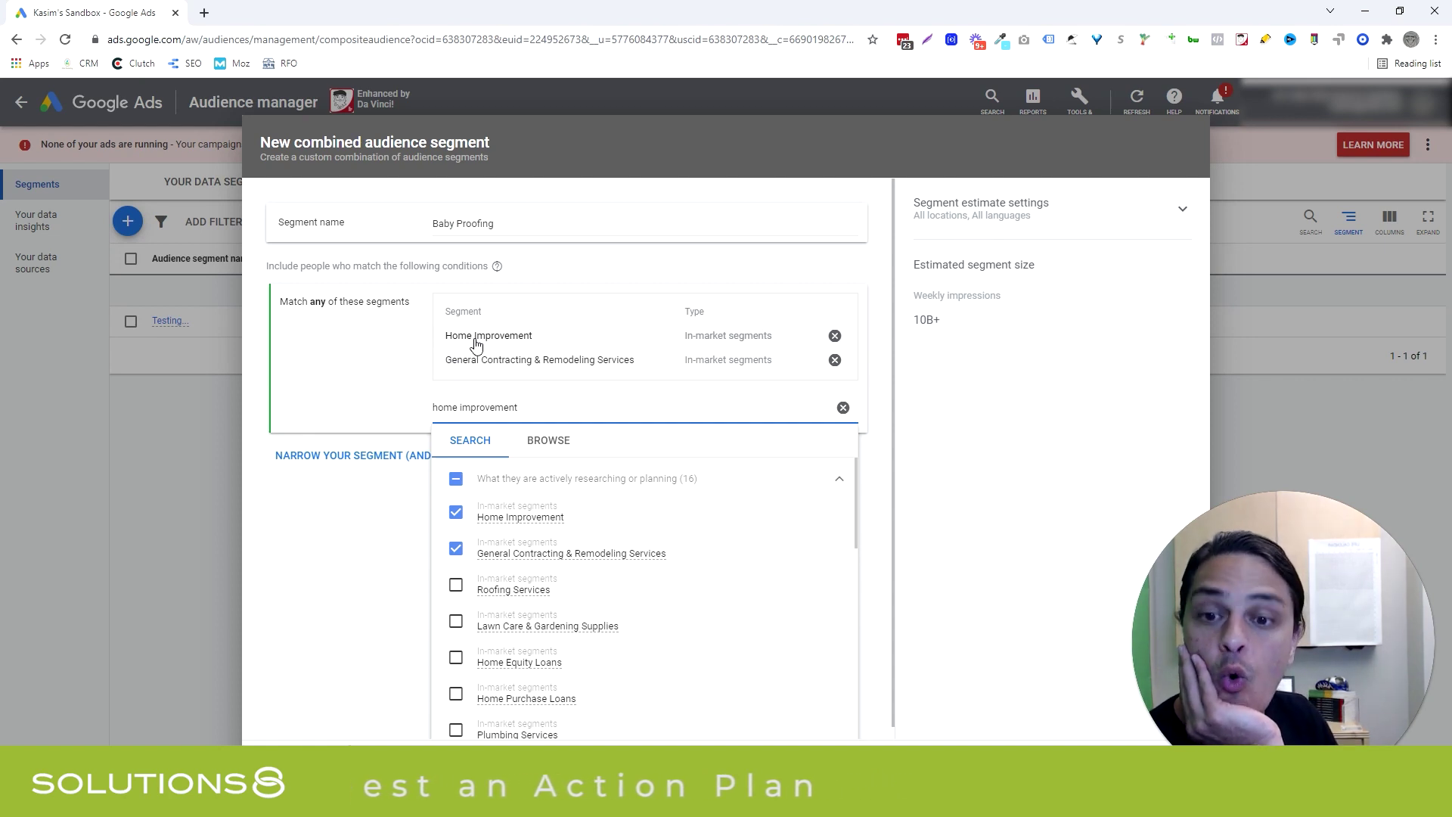
Clear the leftover 'home impr' search text and close the segment list.
left_click(354, 379)
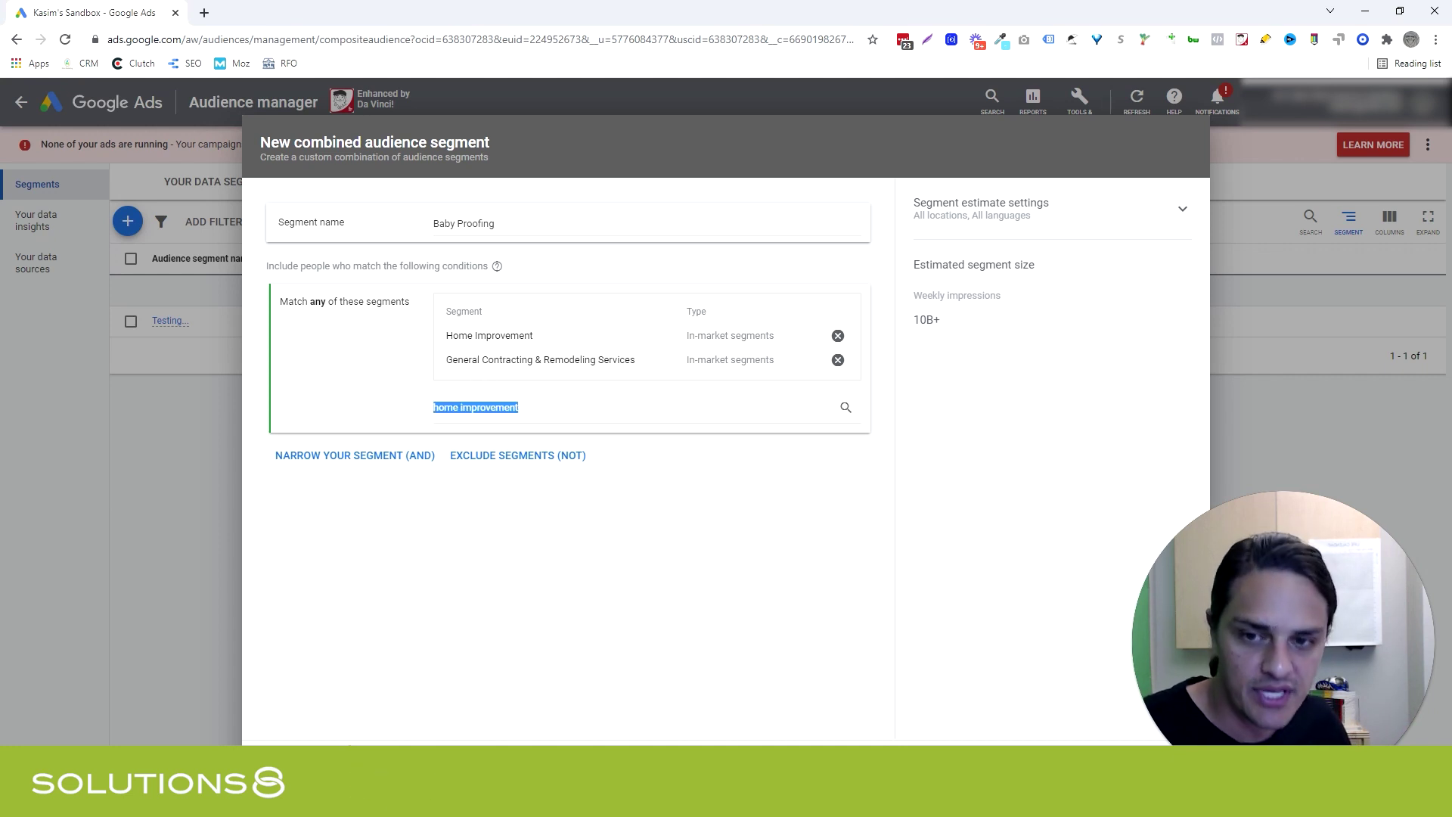
left_click(399, 382)
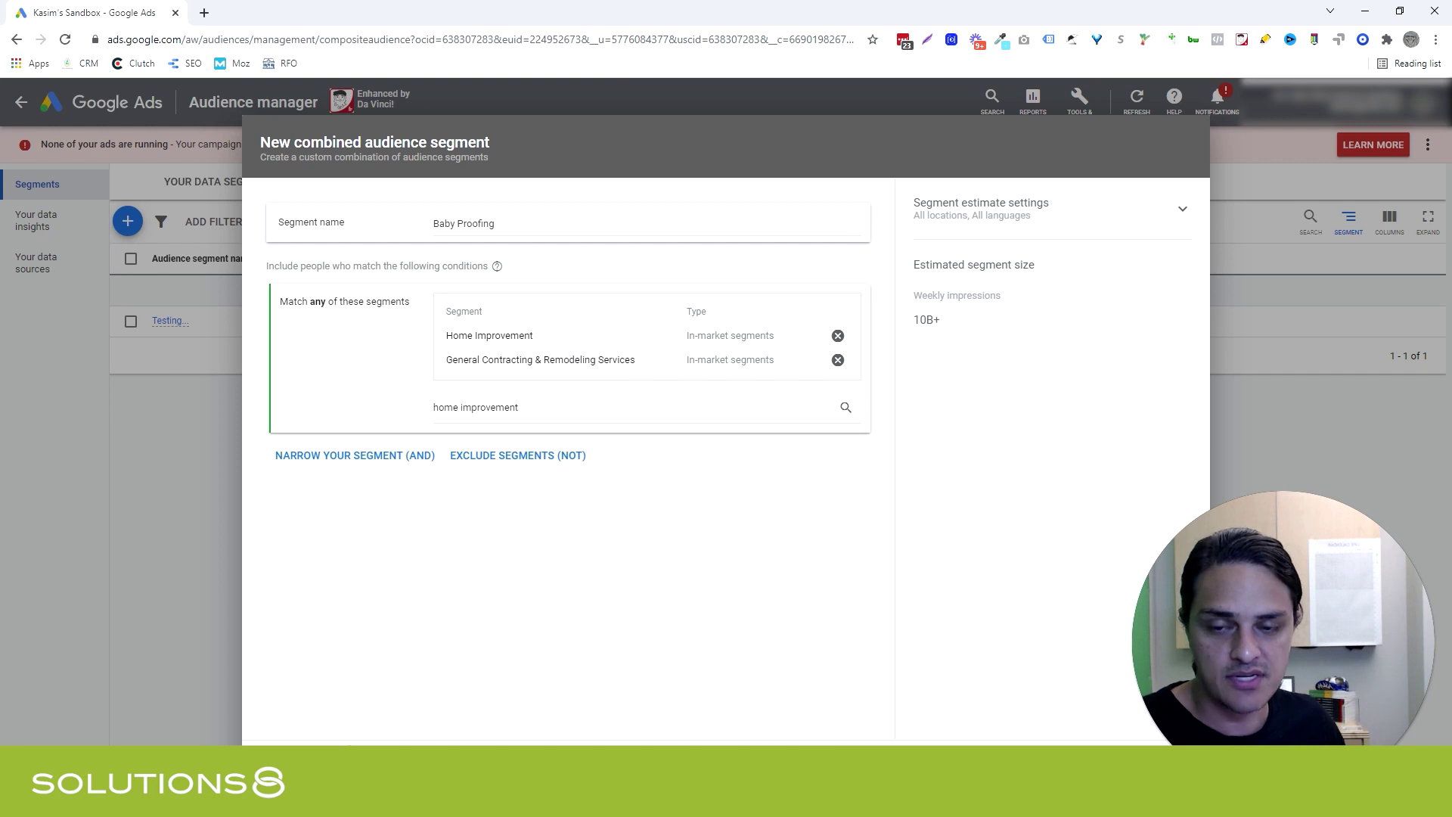
left_click(484, 407)
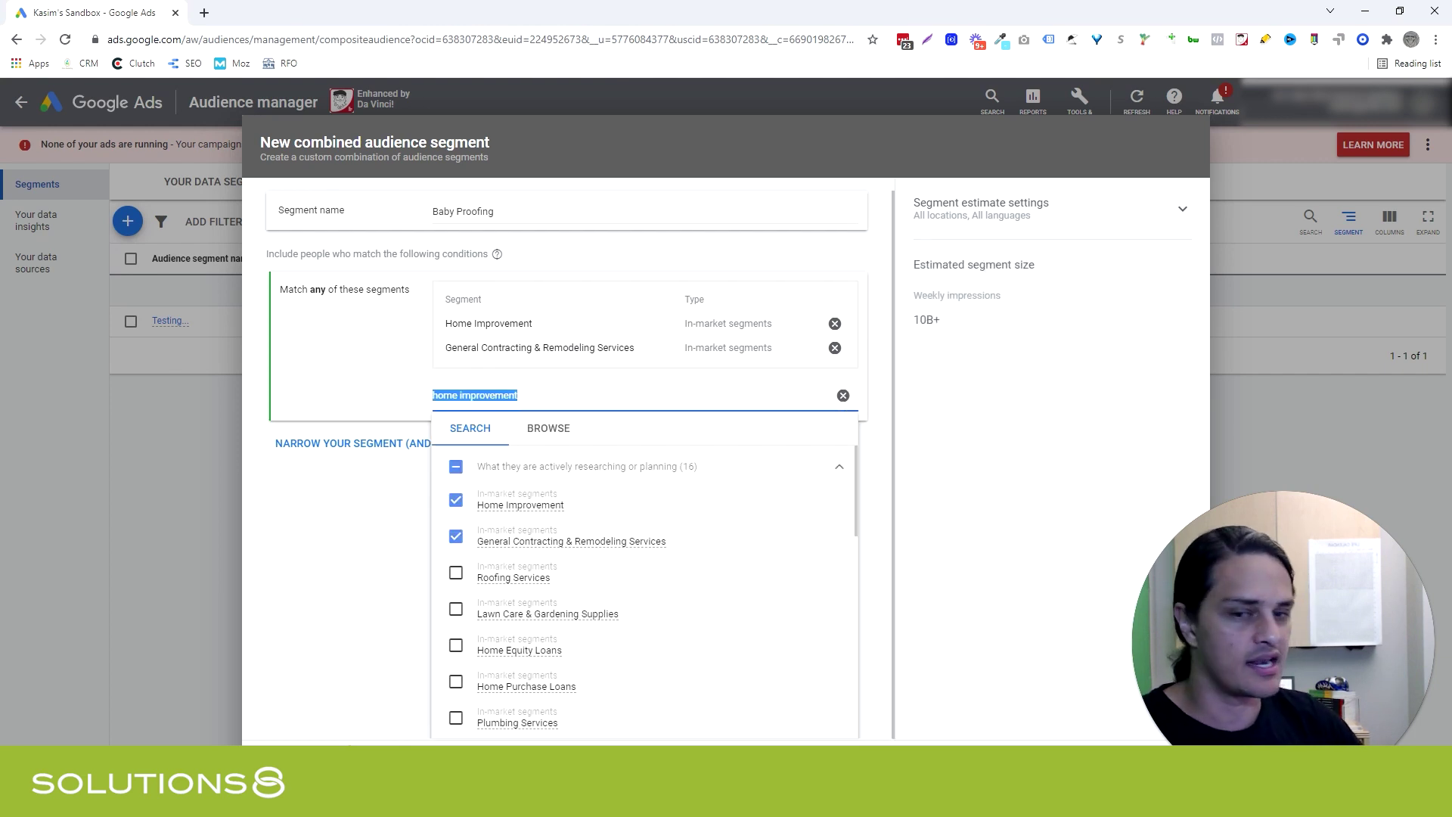
key("BackSpace")
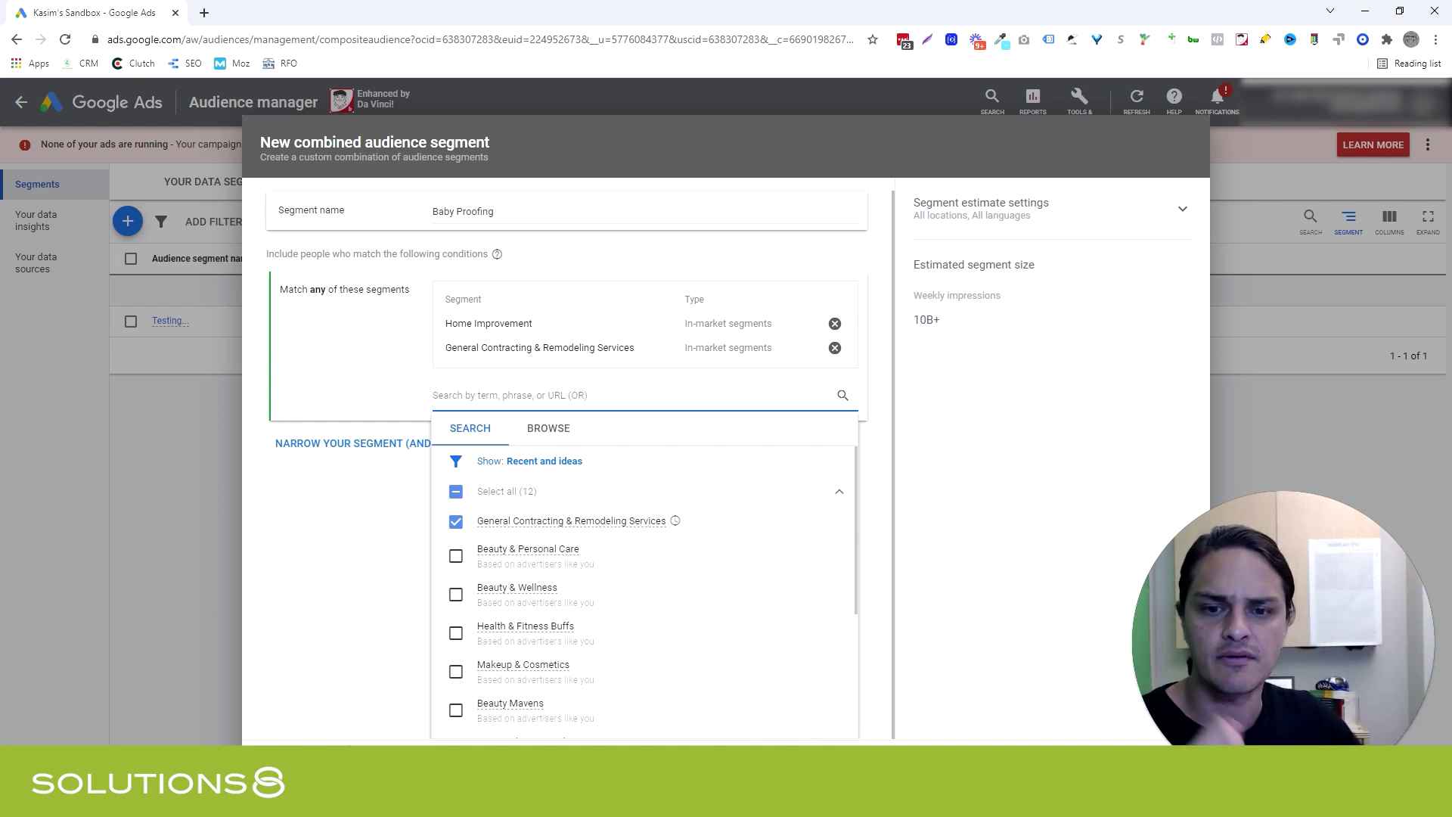
left_click(382, 579)
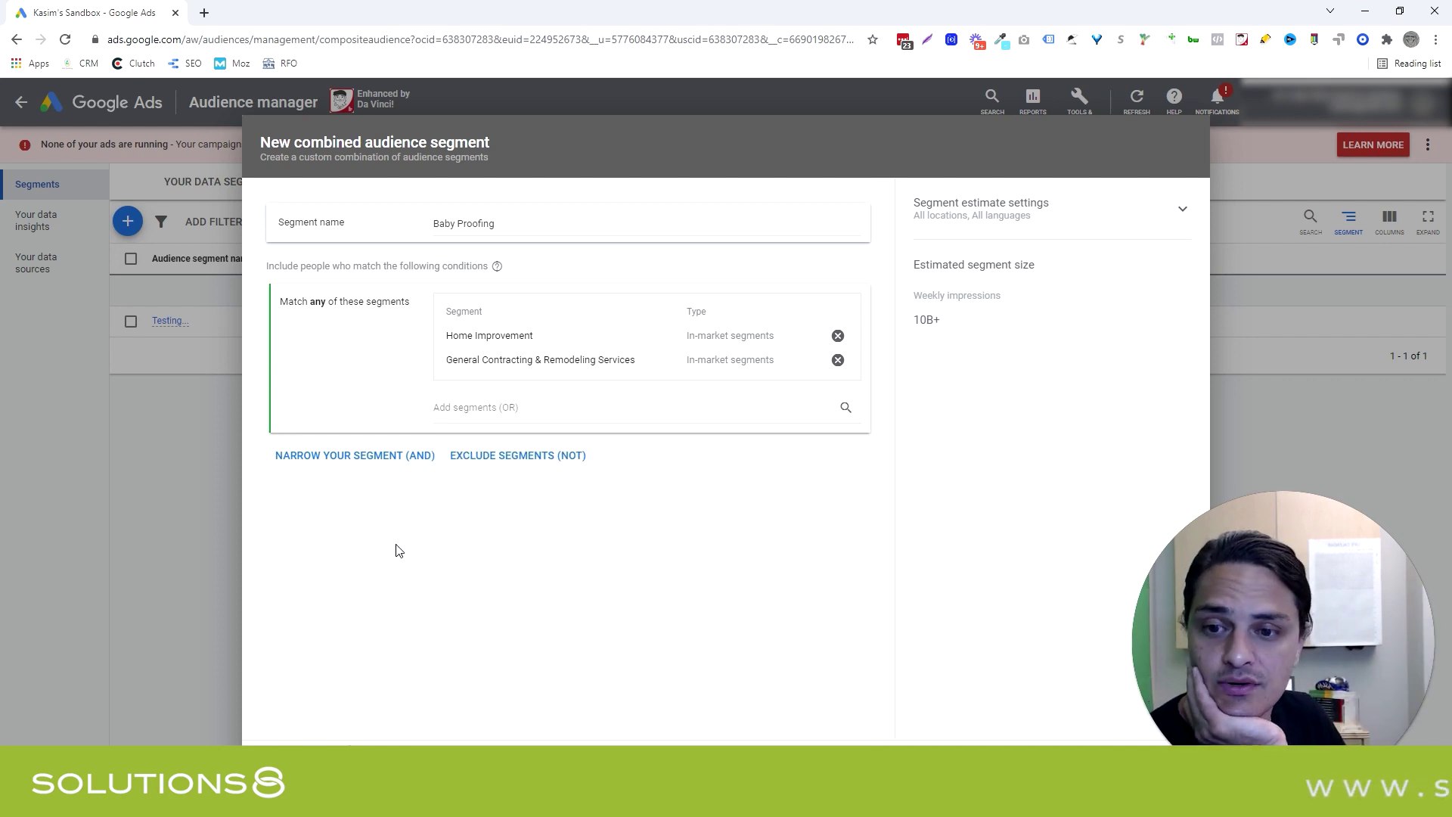
Add an AND condition for parents of infants (0-1), toddlers (1-3) and preschoolers (4-5).
left_click(392, 457)
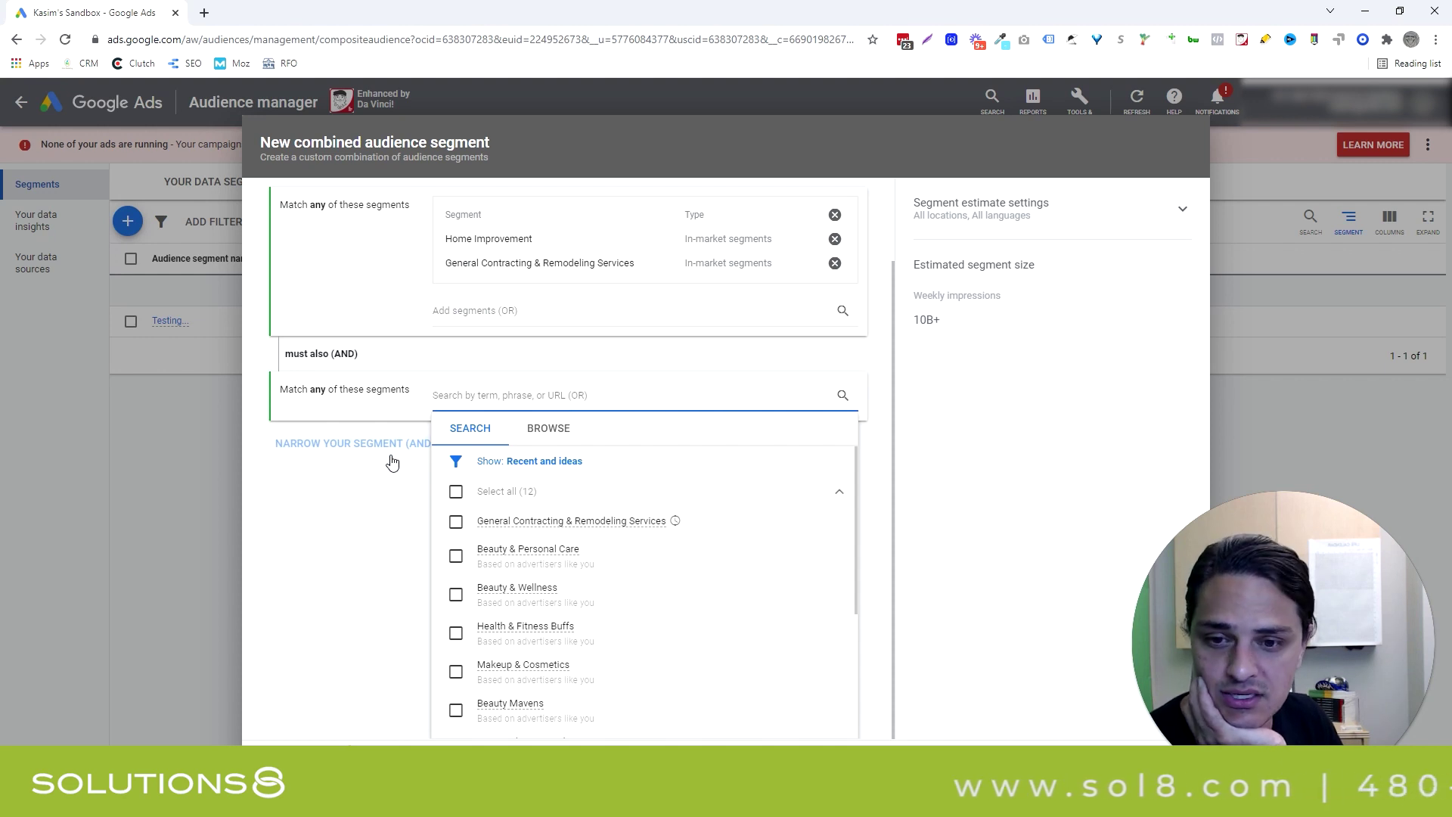
left_click(570, 431)
left_click(564, 484)
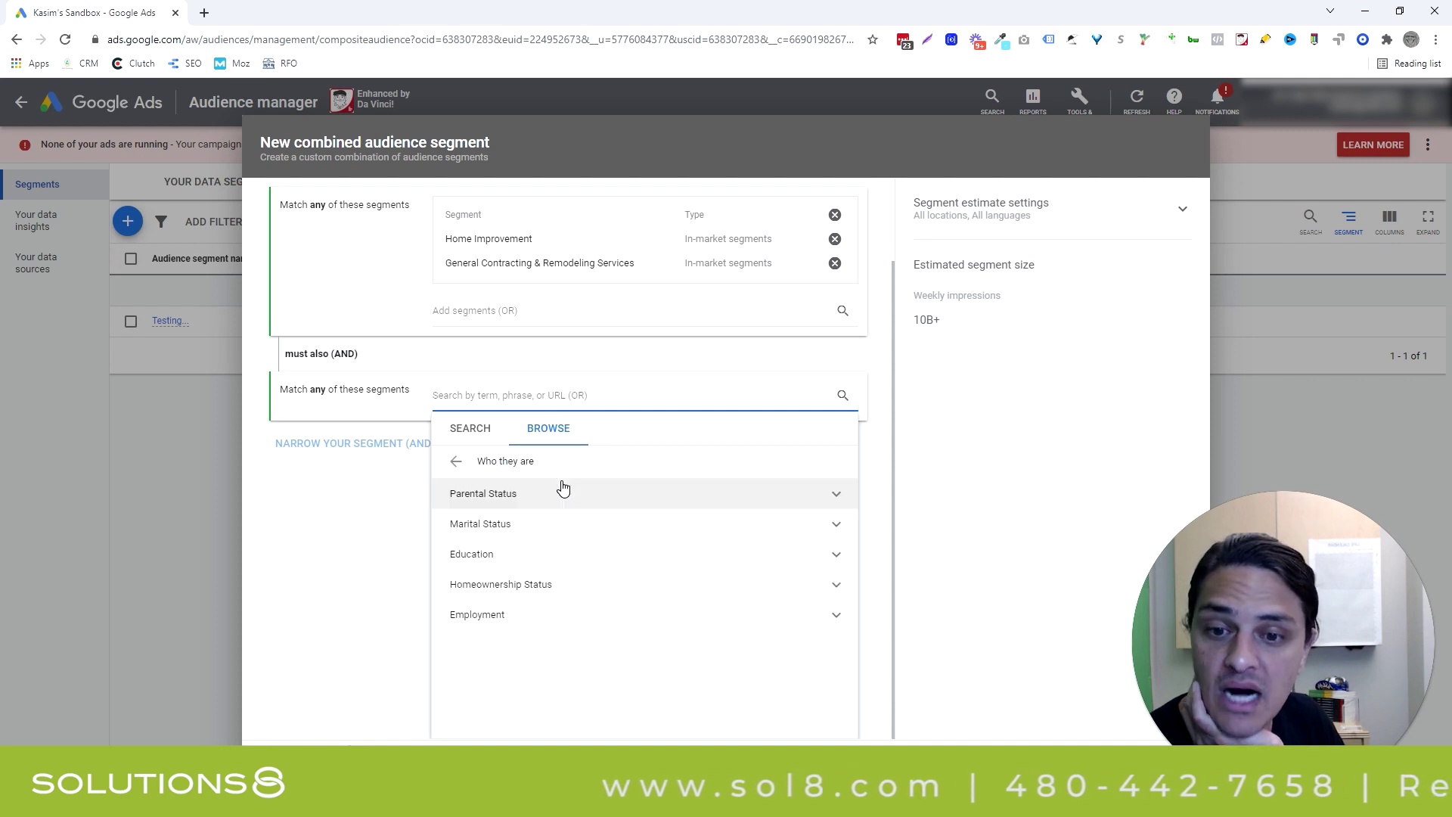
left_click(566, 495)
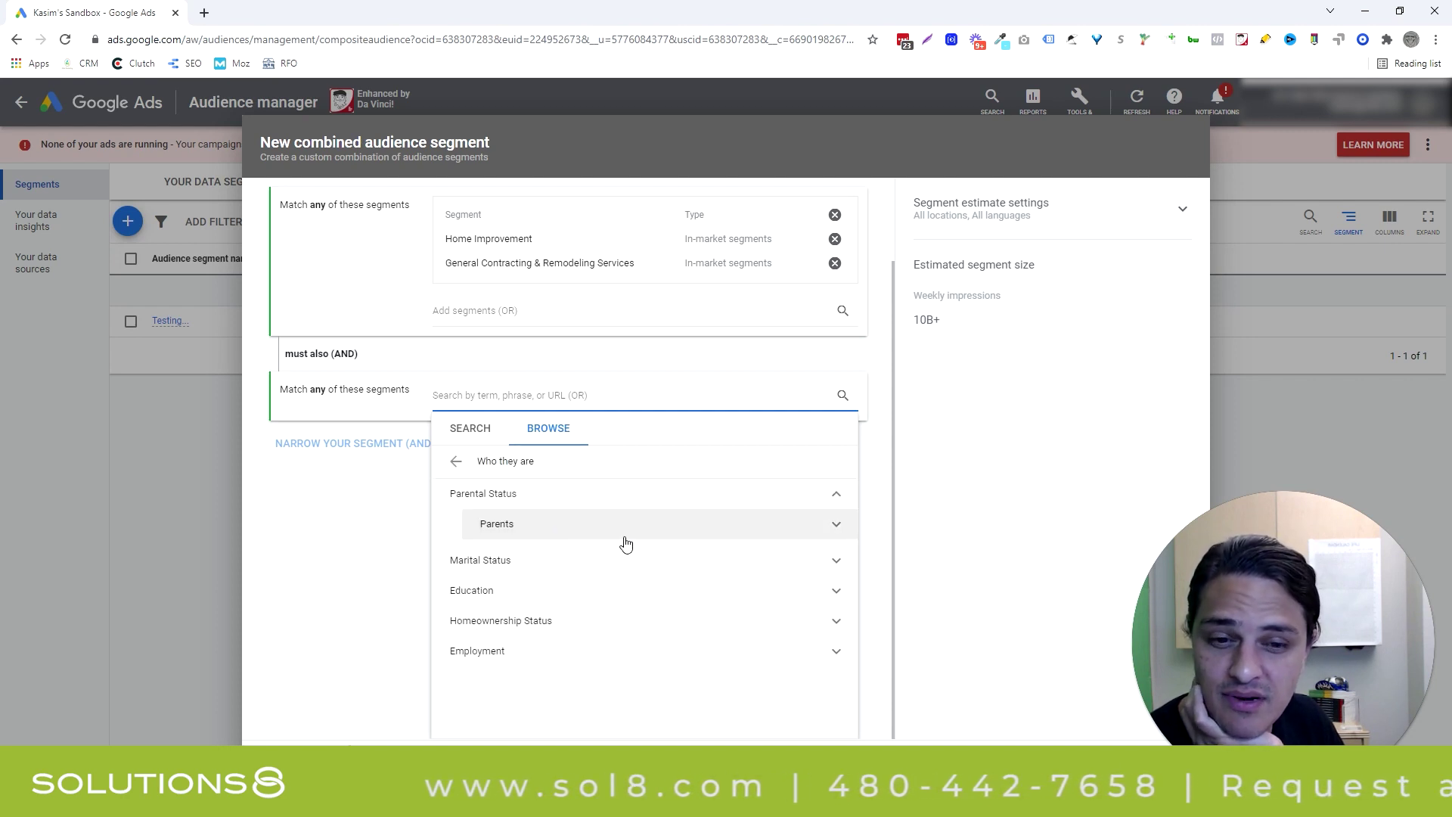
left_click(836, 530)
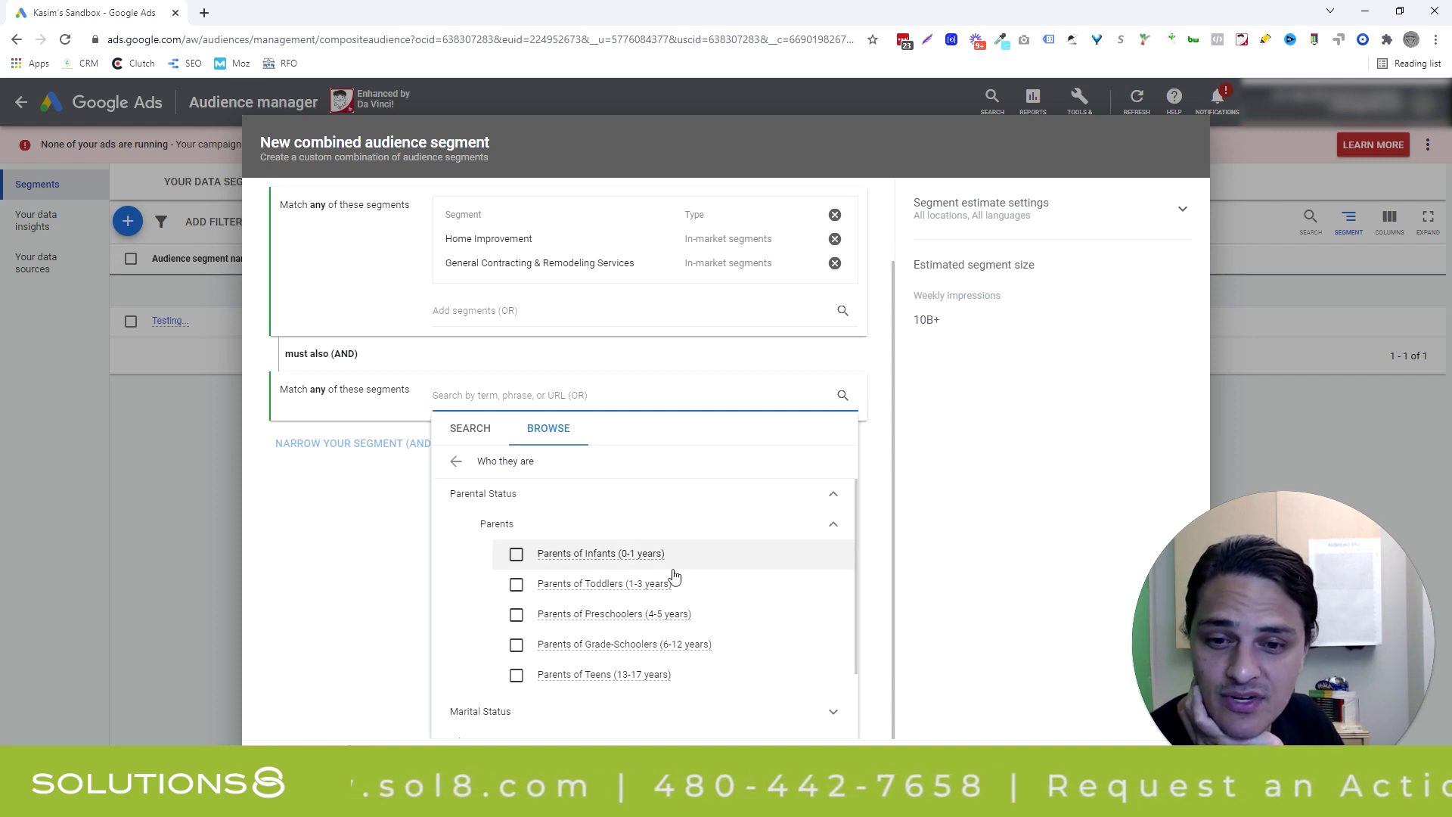
left_click(517, 555)
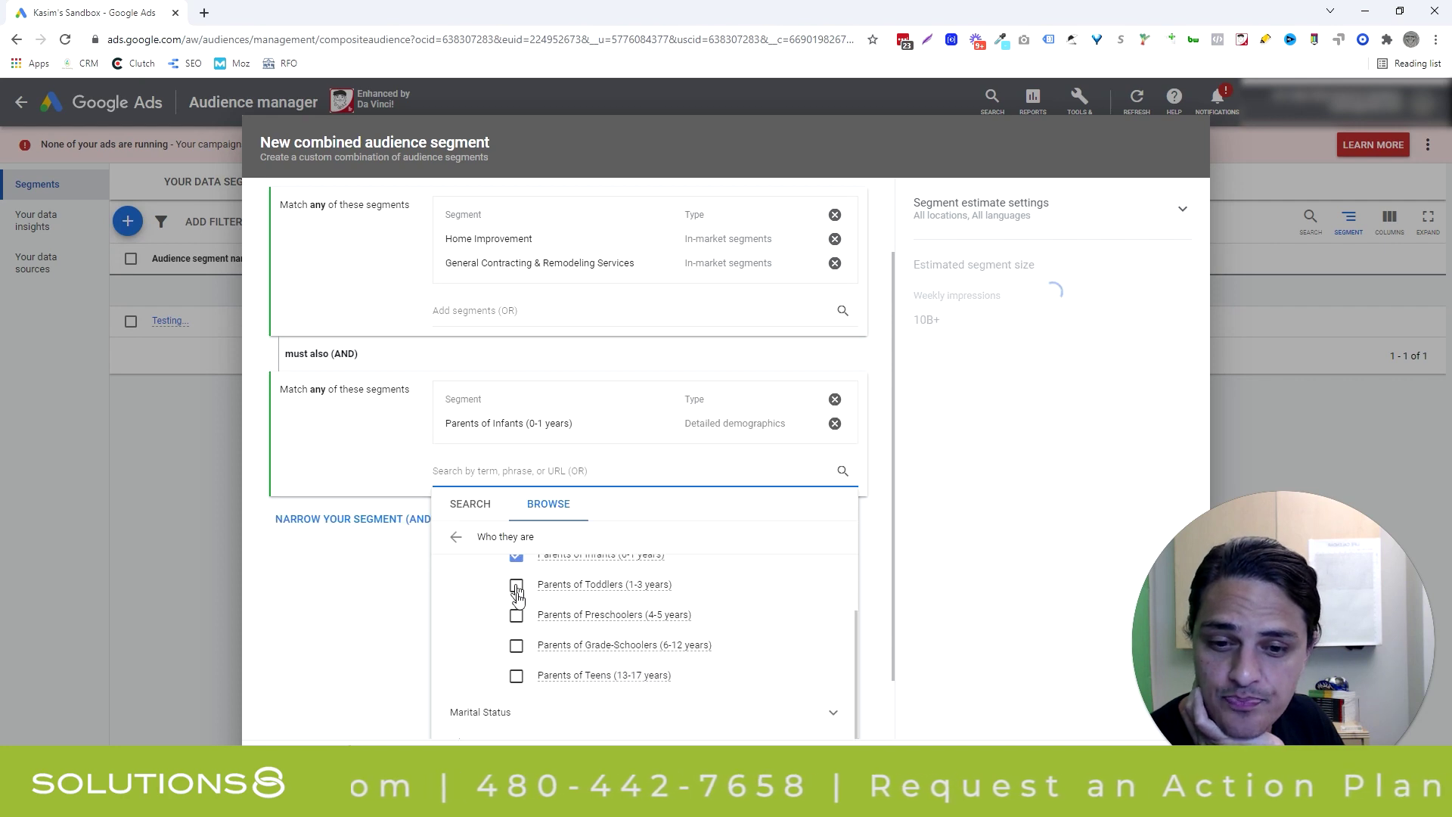
left_click(517, 590)
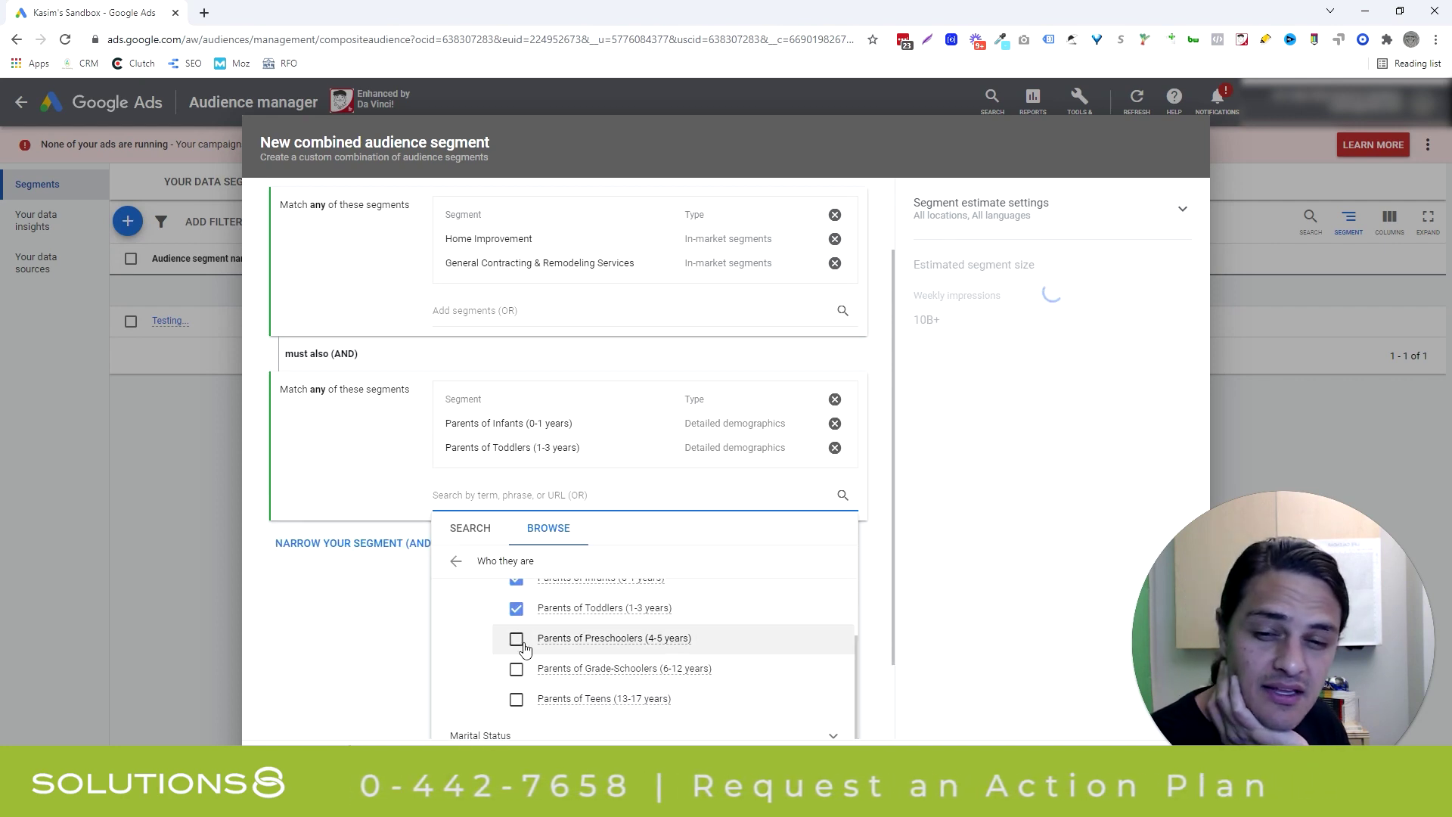
left_click(517, 639)
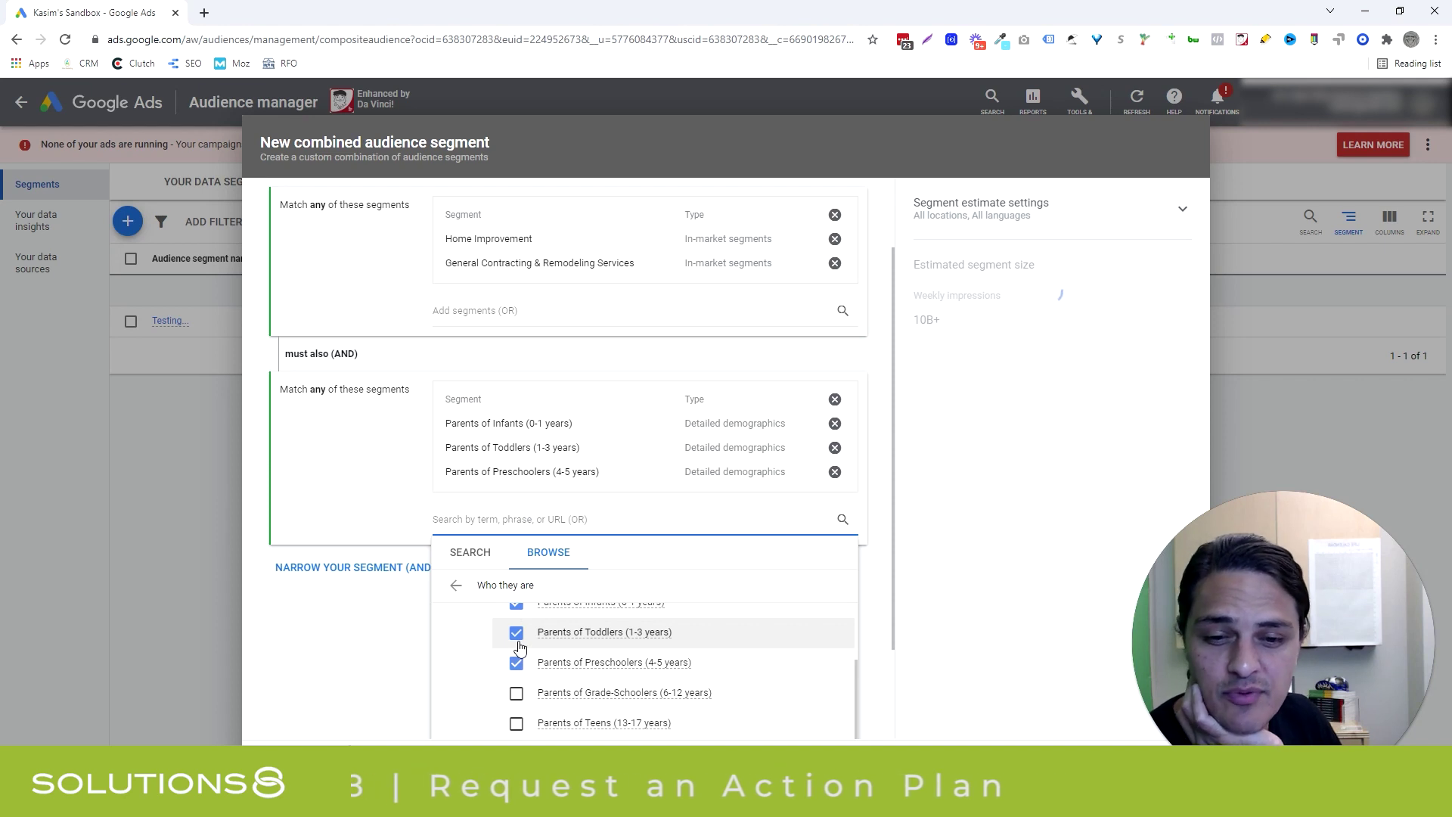
mouse_move(677, 670)
left_click(401, 654)
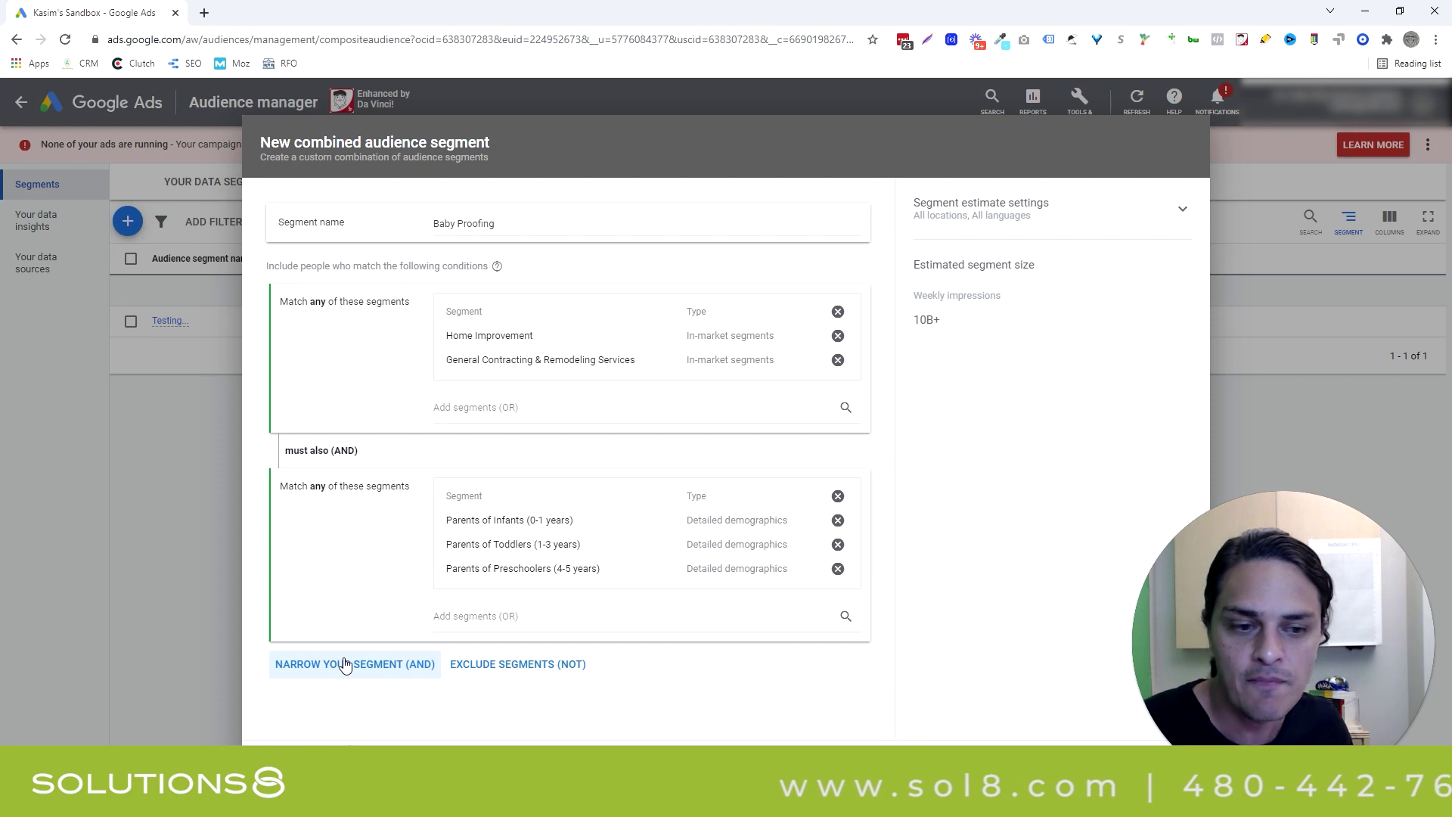
Add a NOT condition excluding Renters under Homeownership Status.
left_click(537, 678)
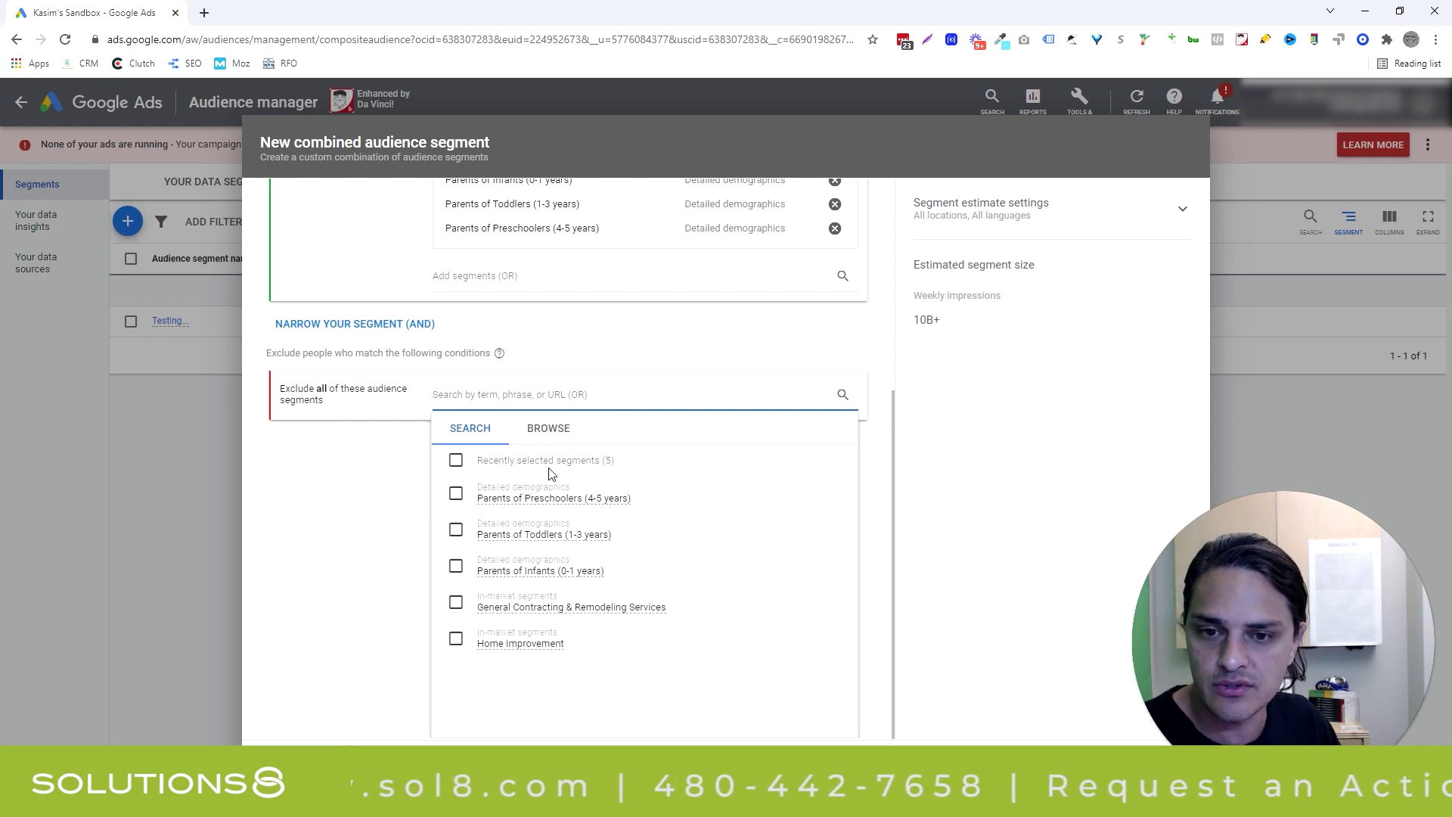
scroll(556, 484, "up", 5)
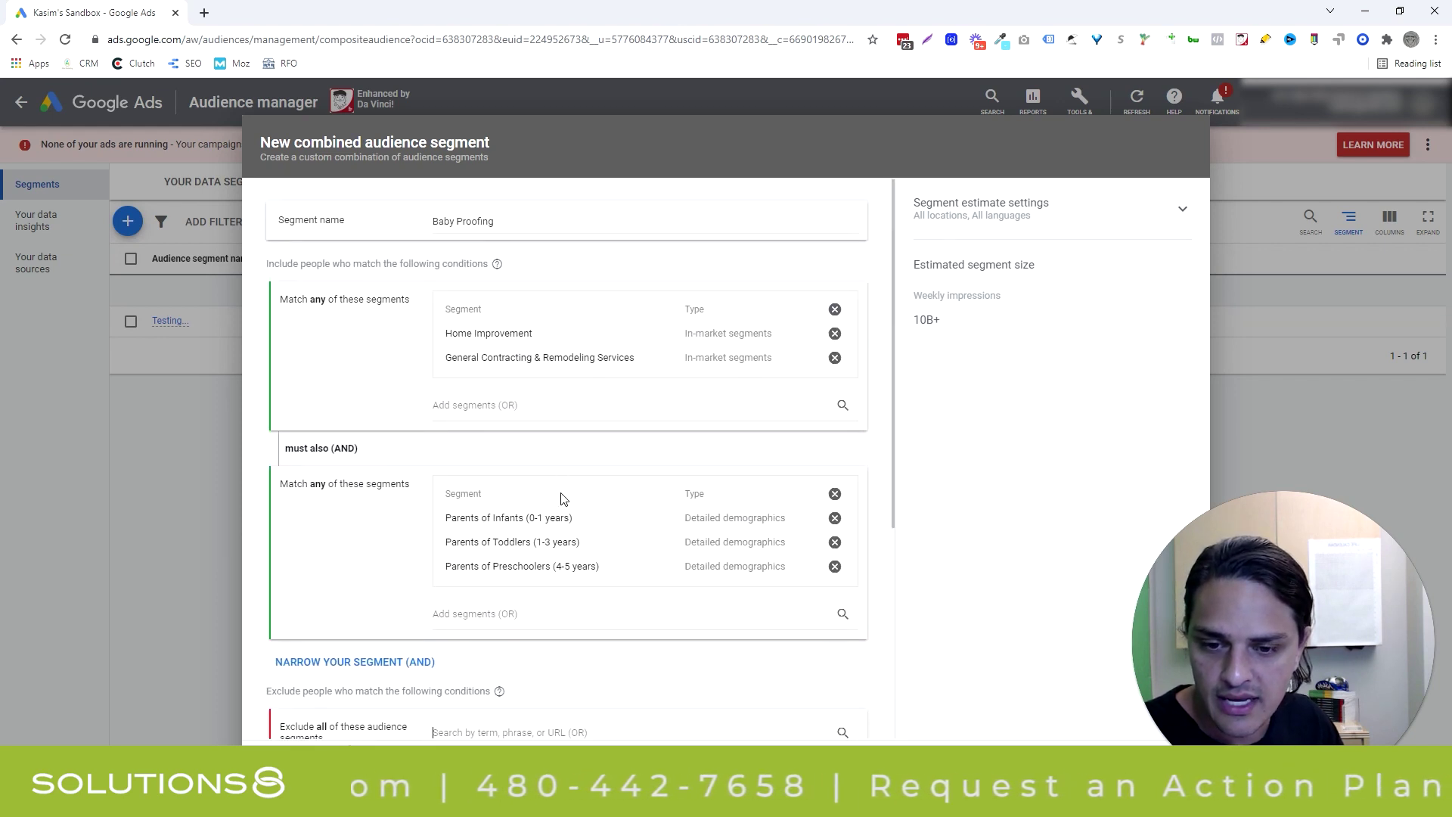
scroll(560, 498, "down", 5)
left_click(546, 429)
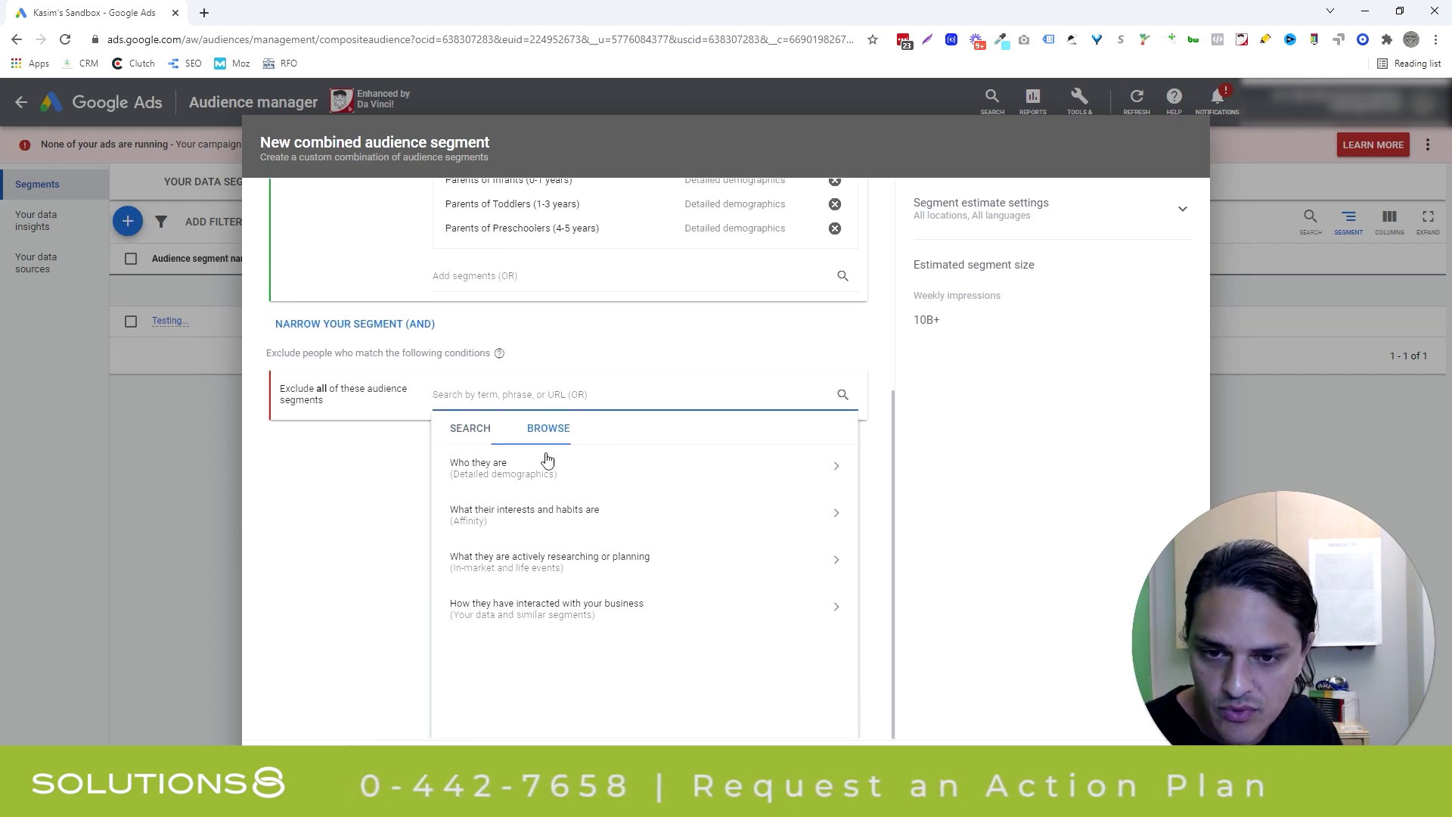
left_click(548, 463)
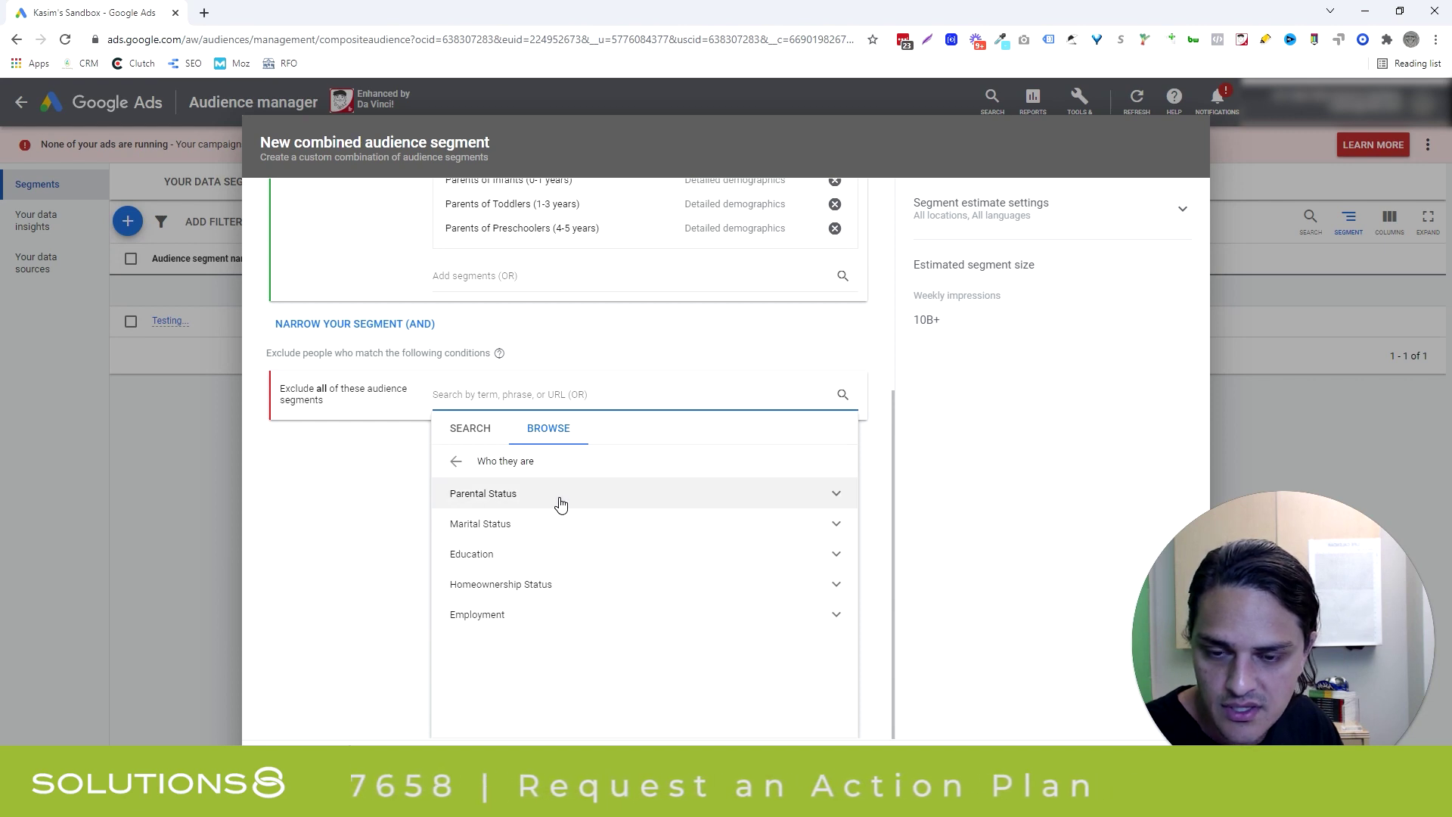
left_click(587, 584)
left_click(488, 647)
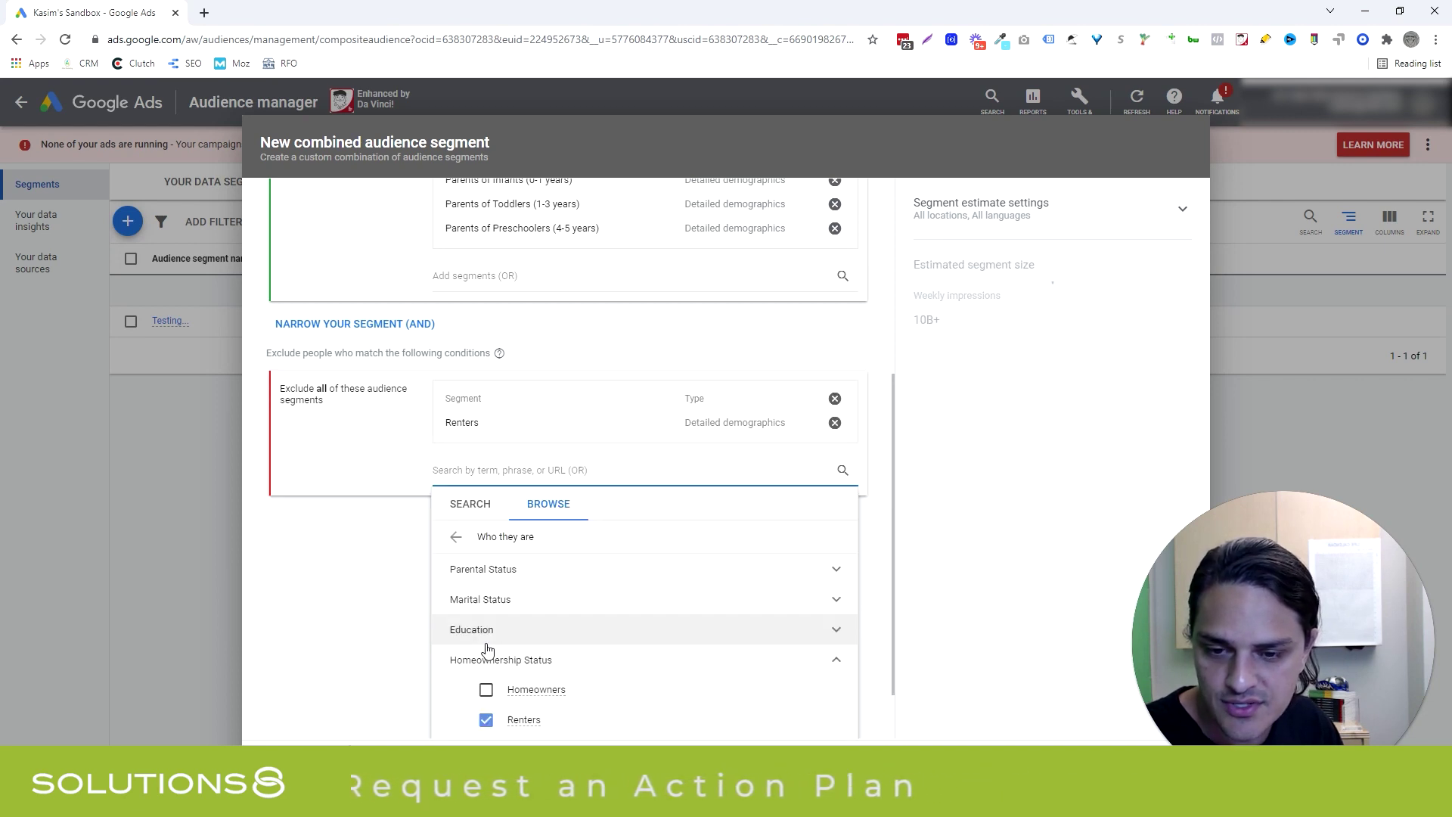
left_click(413, 603)
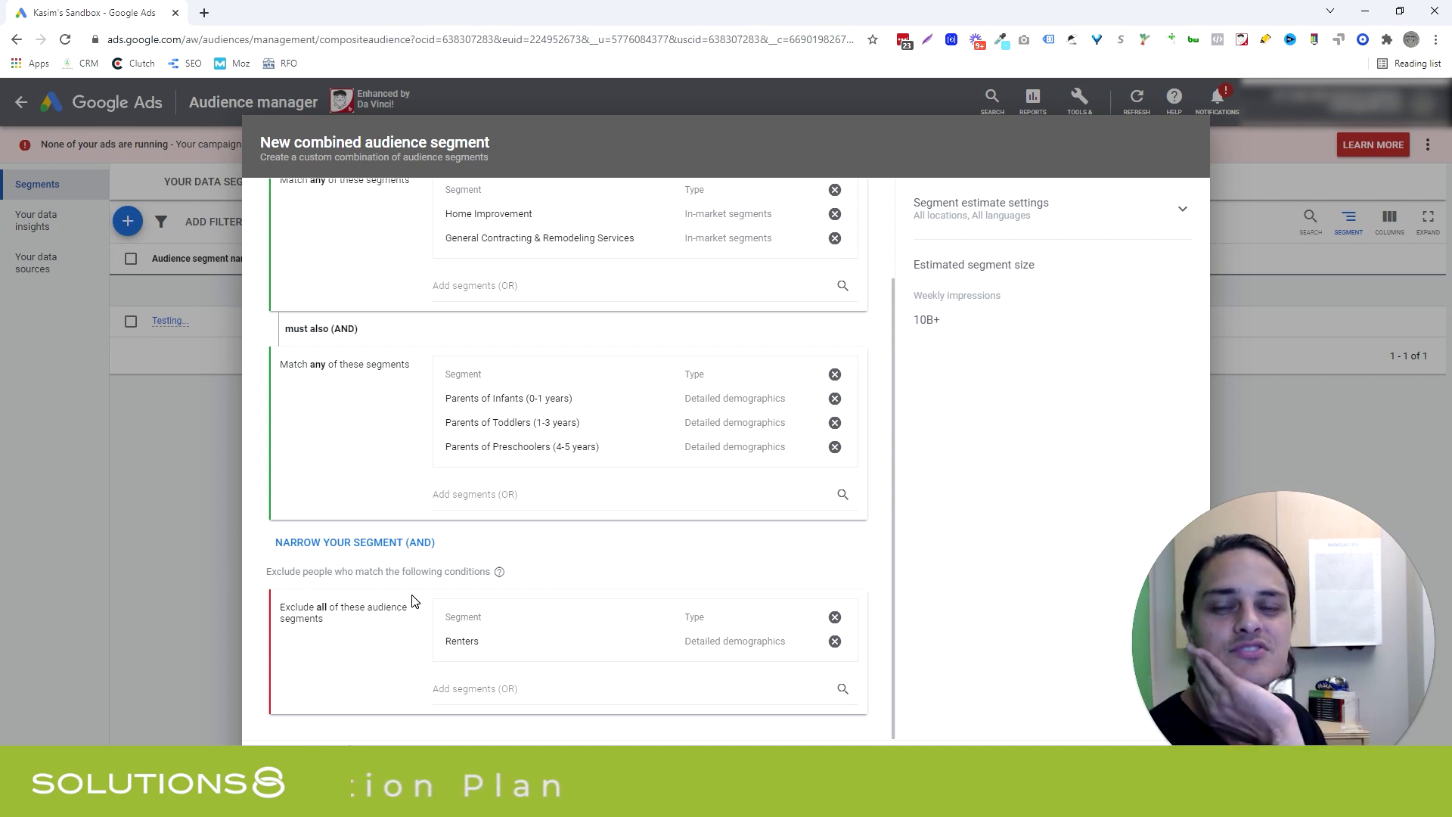
Scroll through the form to review the Baby Proofing segment's conditions.
scroll(421, 622, "up", 2)
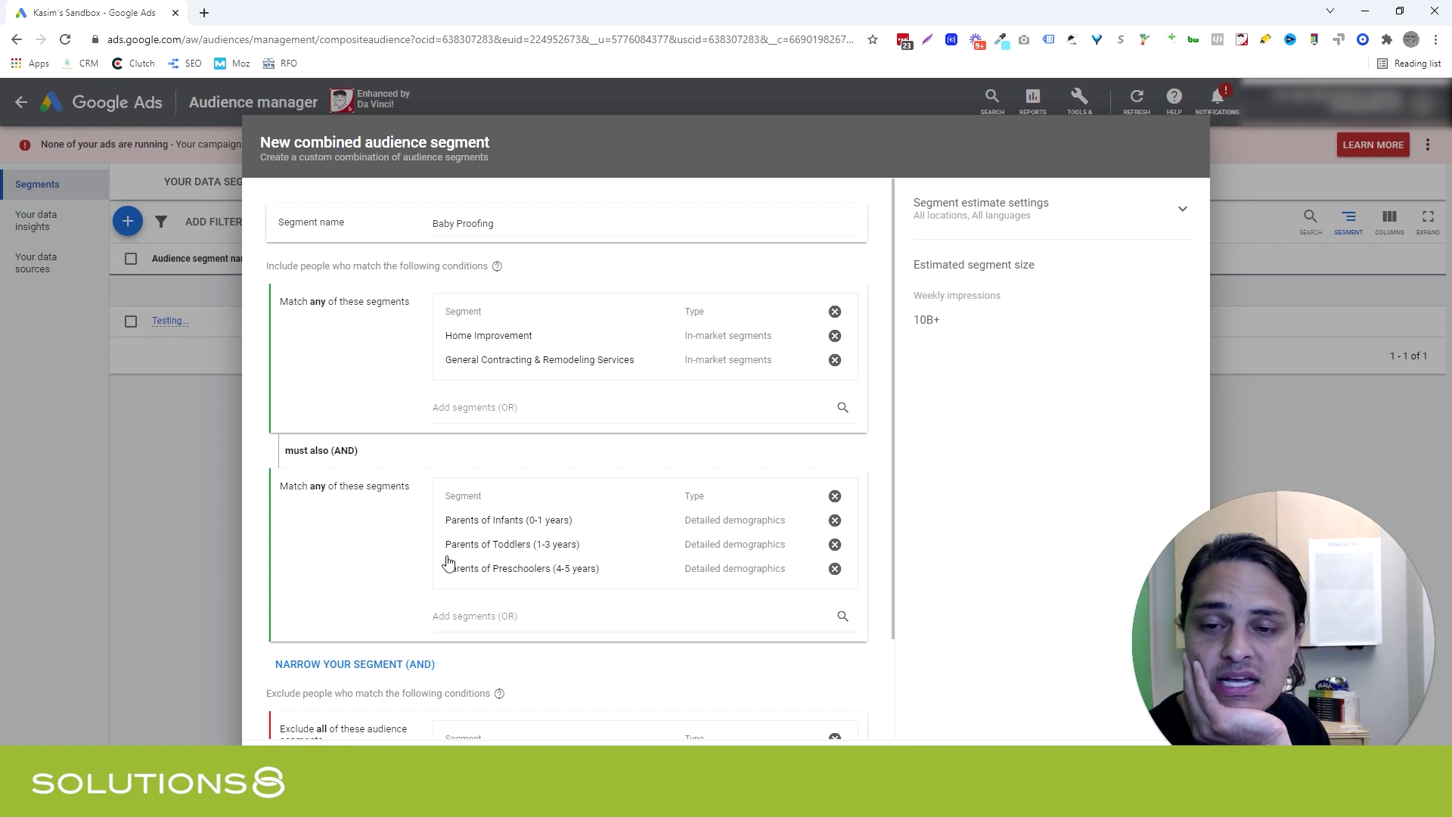
scroll(527, 388, "down", 1)
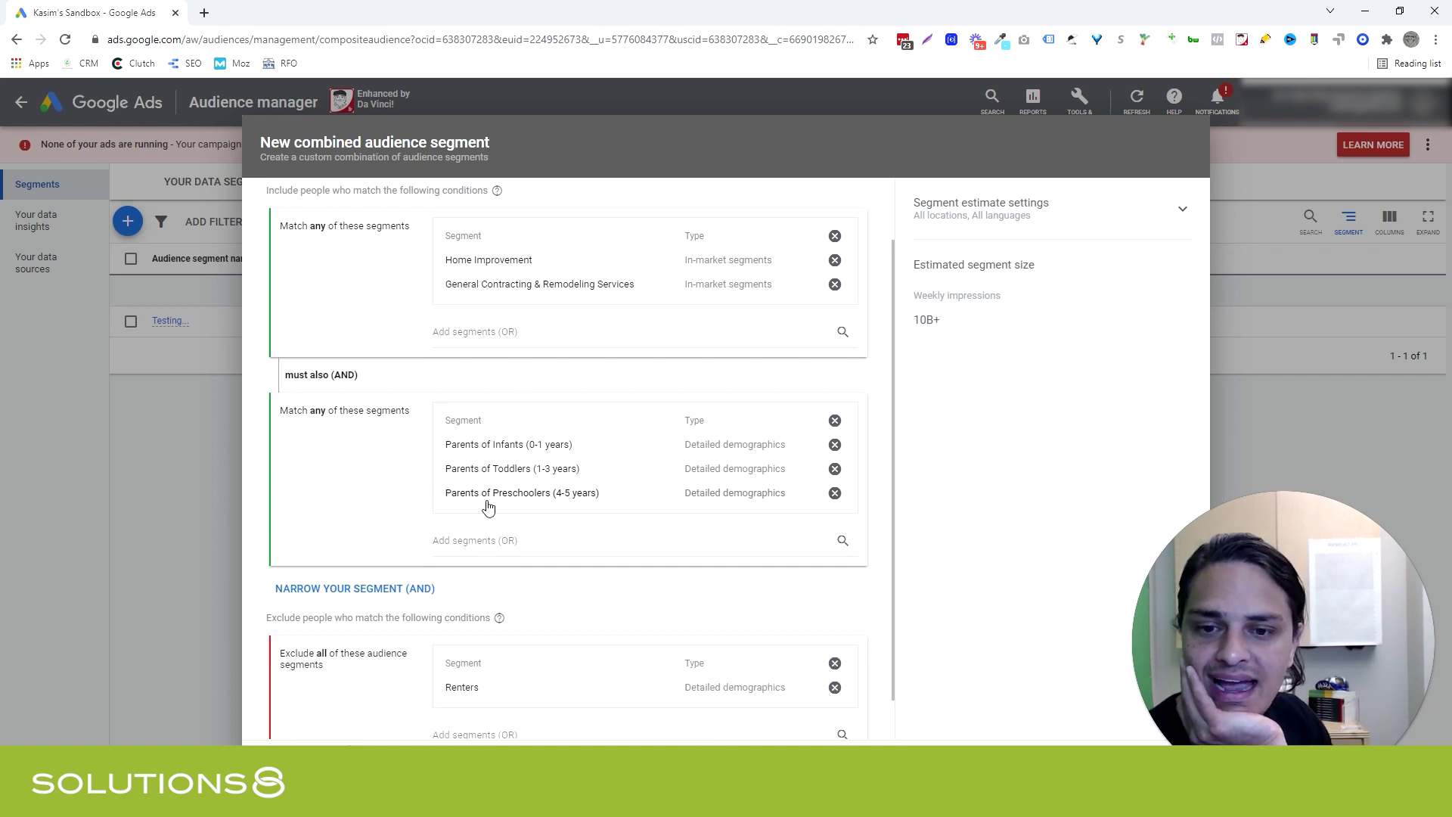
scroll(610, 515, "down", 1)
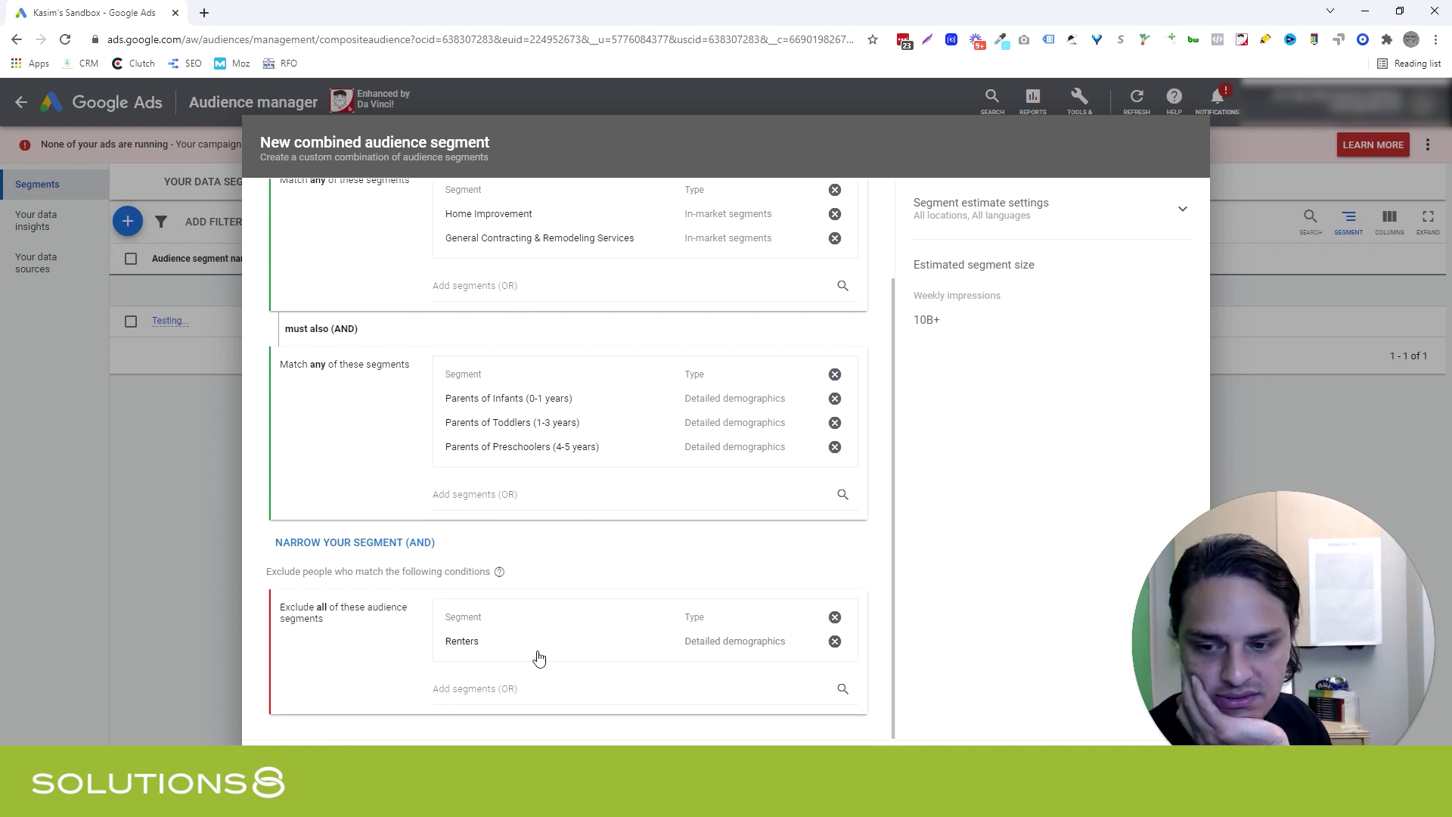